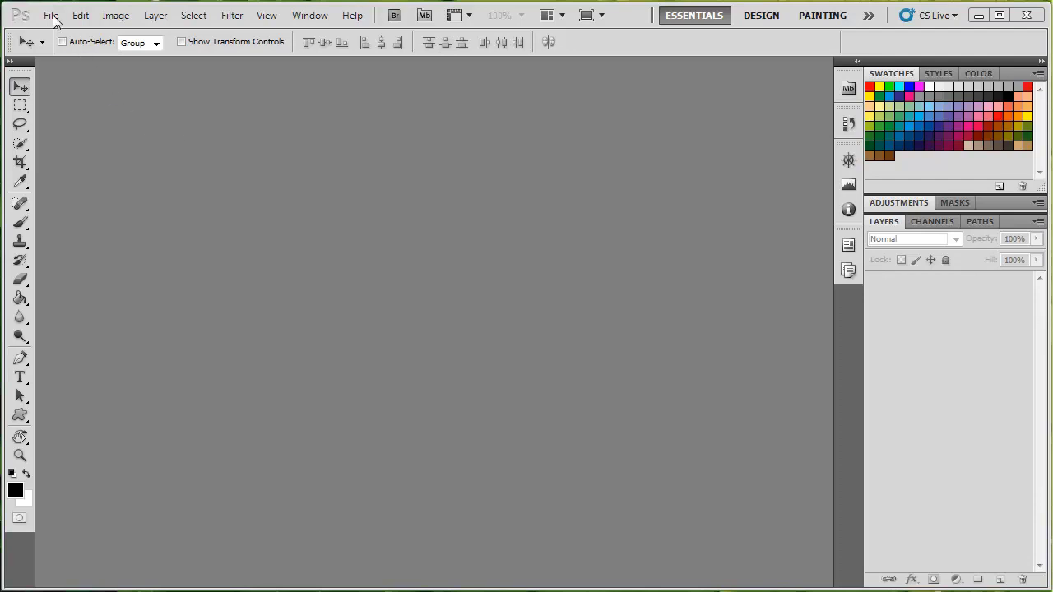
Step: Open the image At_The_Beach_Hd_Wallpaper_1920X1200.jpg through File > Open
click(53, 17)
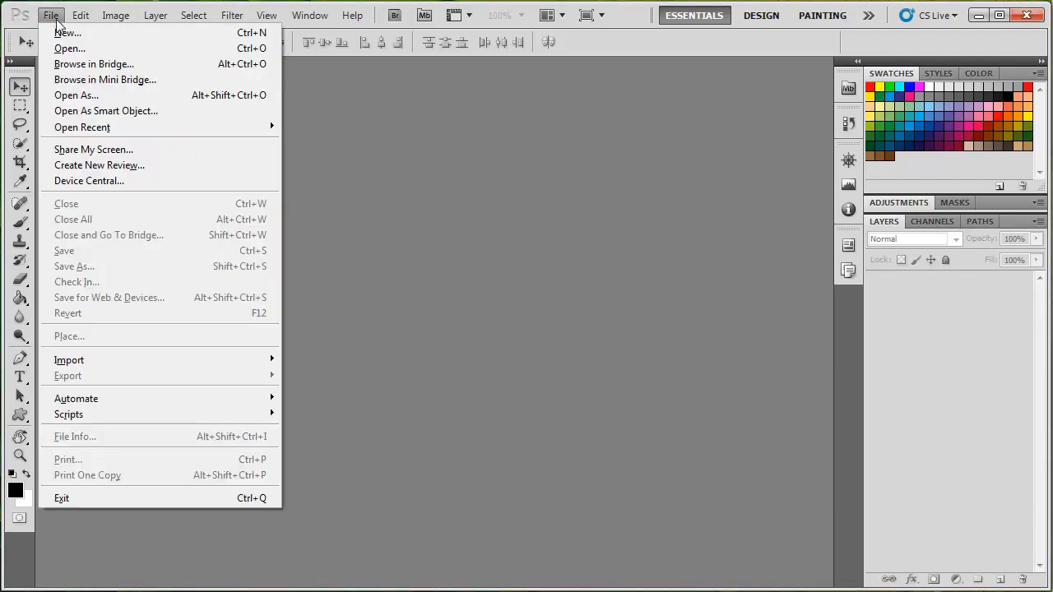
click(74, 48)
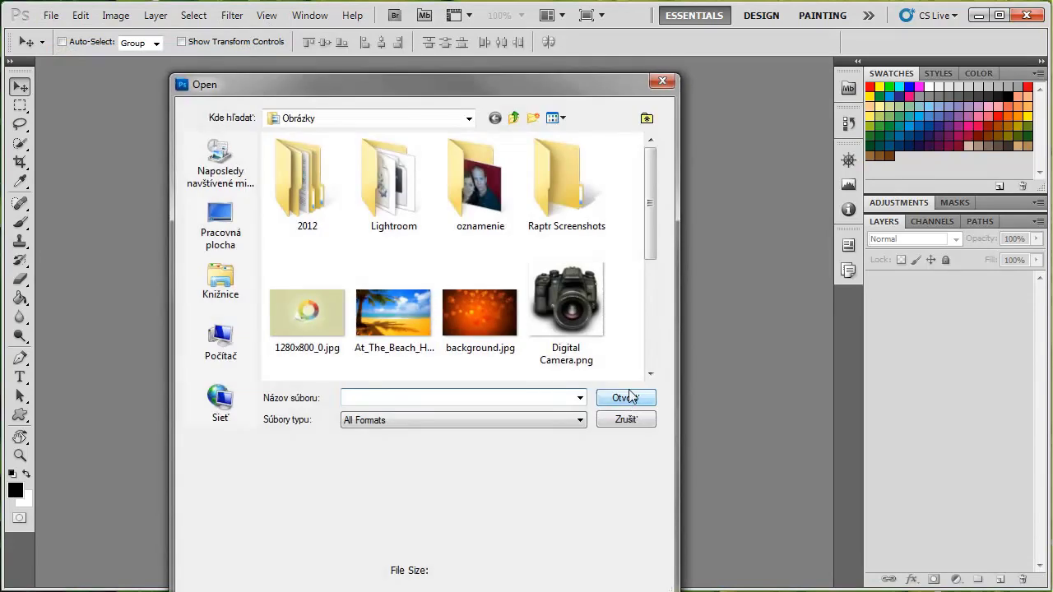
scroll(650, 249, down, 1)
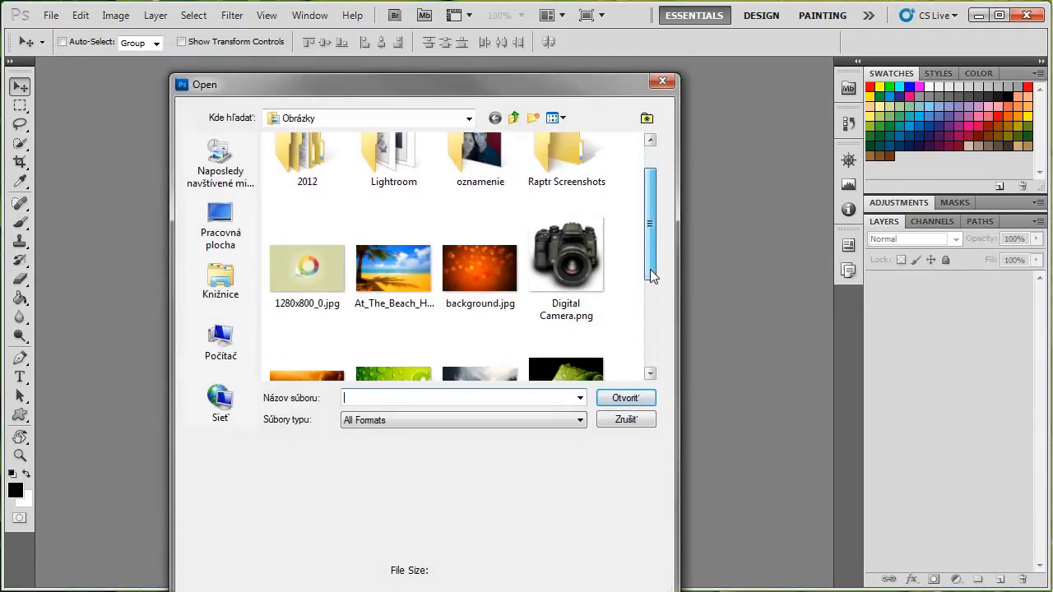
click(396, 279)
click(628, 397)
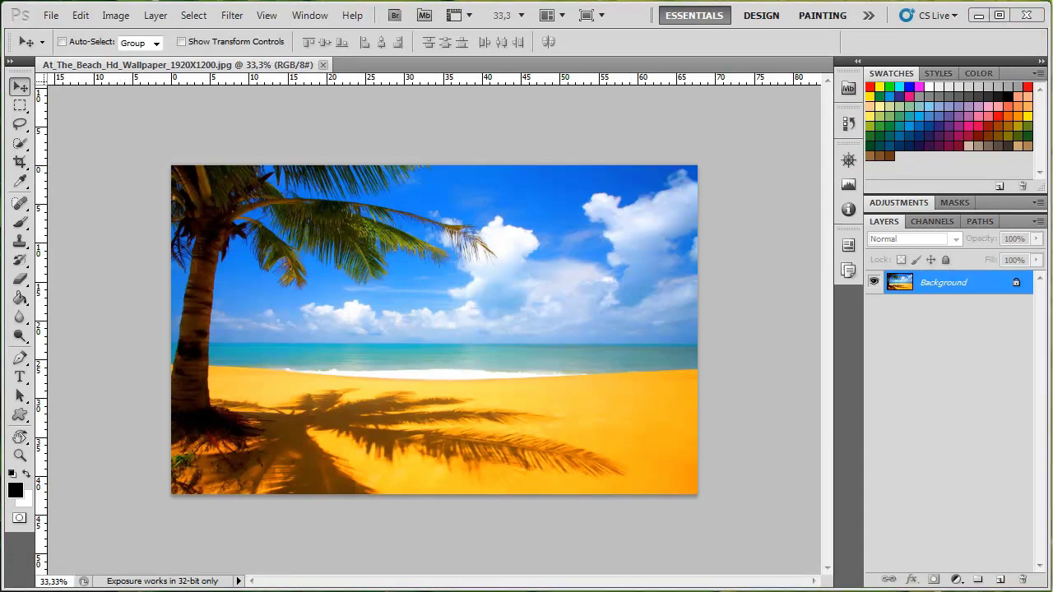
key(alt+Tab)
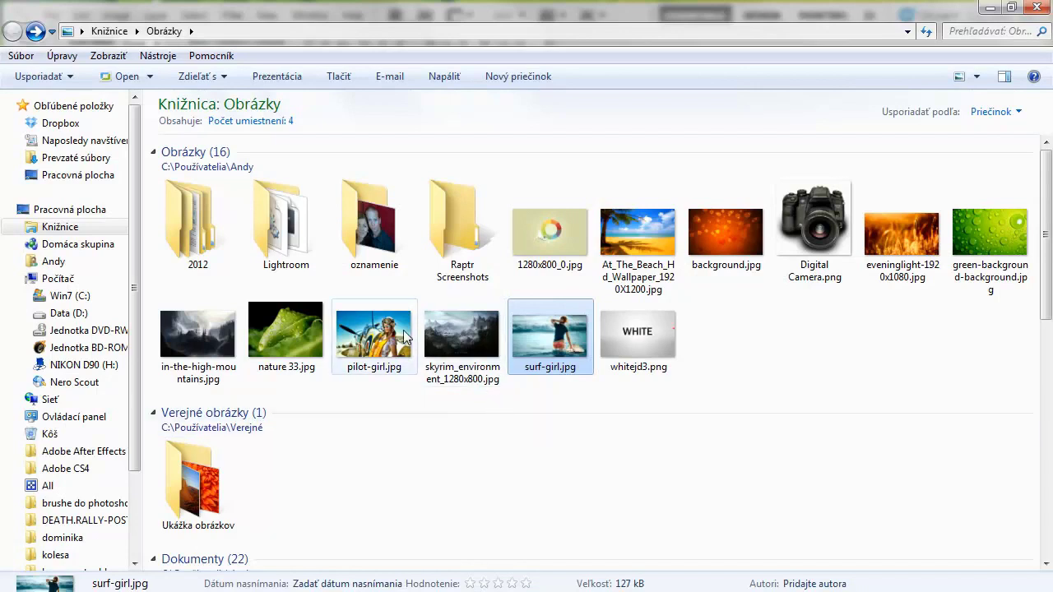
mouse_move(386, 329)
mouse_down()
mouse_move(420, 560)
mouse_move(395, 128)
mouse_up()
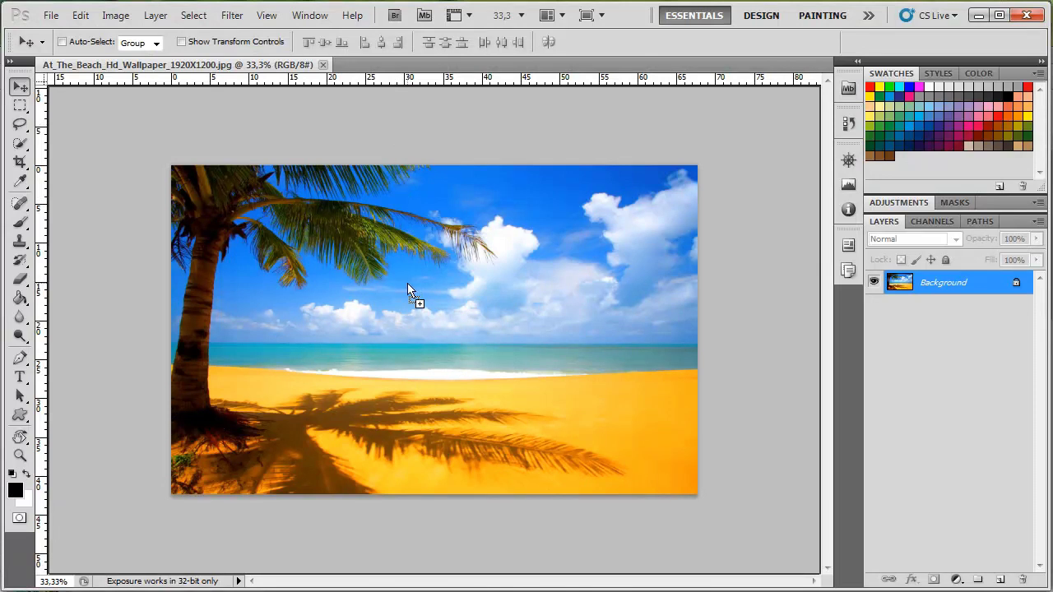
mouse_move(409, 291)
mouse_down()
mouse_move(366, 272)
mouse_move(441, 327)
mouse_move(475, 256)
mouse_up()
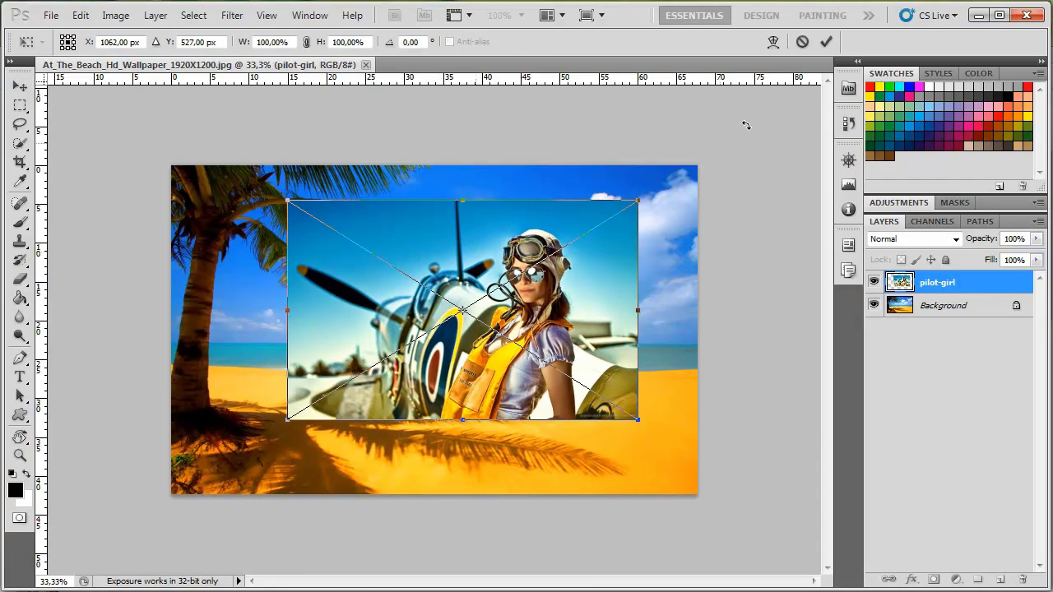
click(801, 41)
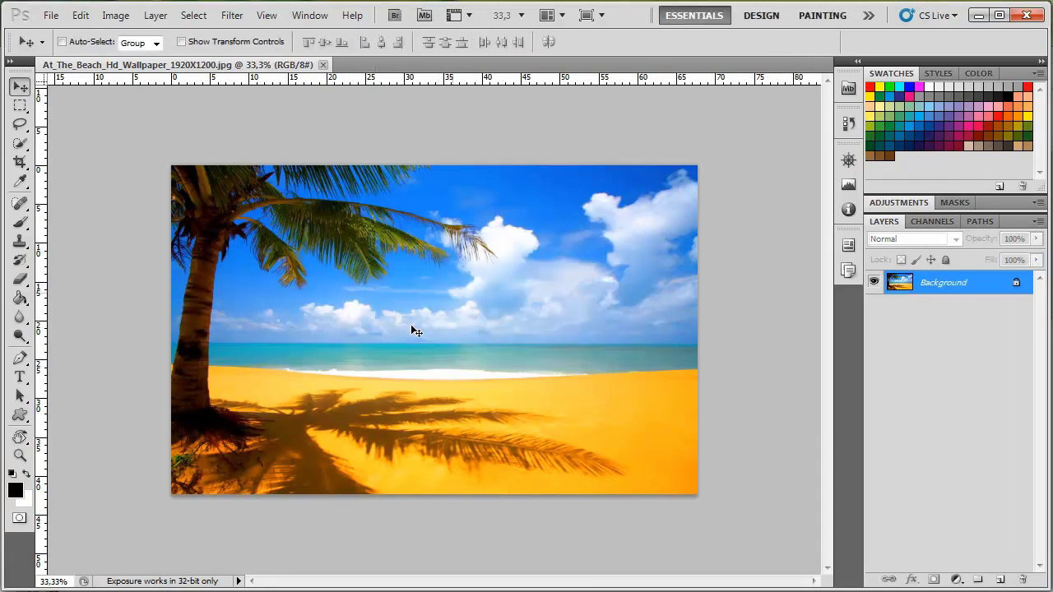
key(alt+Tab)
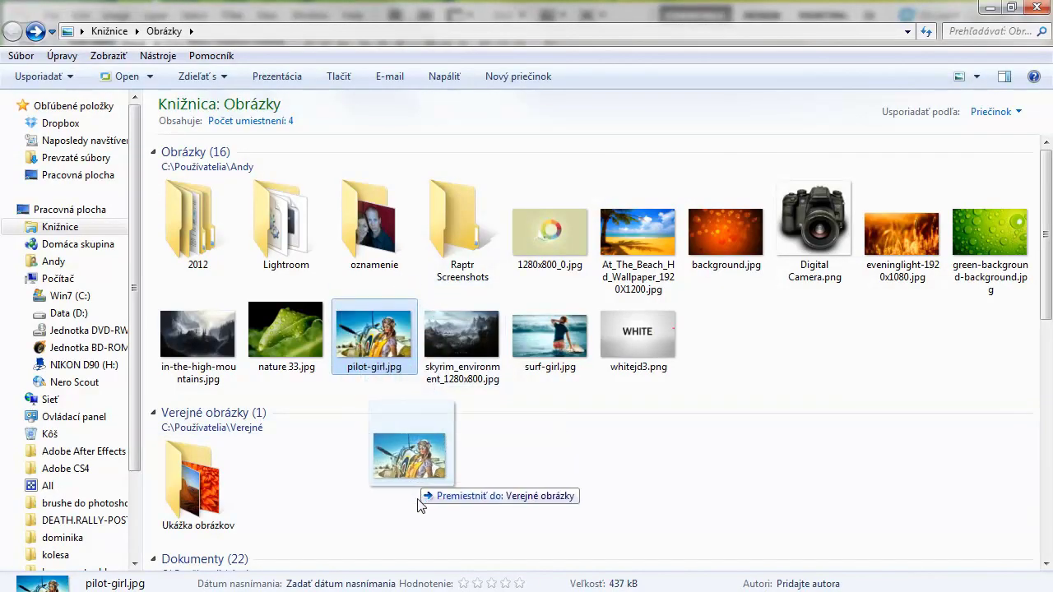
mouse_move(368, 349)
mouse_down()
mouse_move(423, 576)
mouse_move(367, 70)
mouse_up()
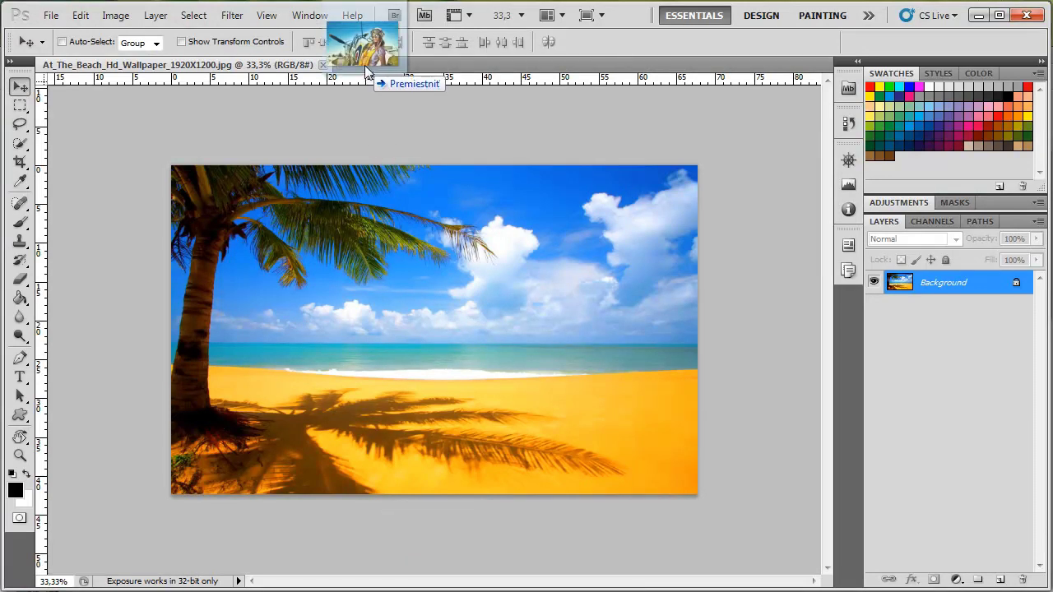
Step: Open pilot-girl.jpg as its own document and float, reposition and enlarge the Layers panel
drag(367, 72, 367, 71)
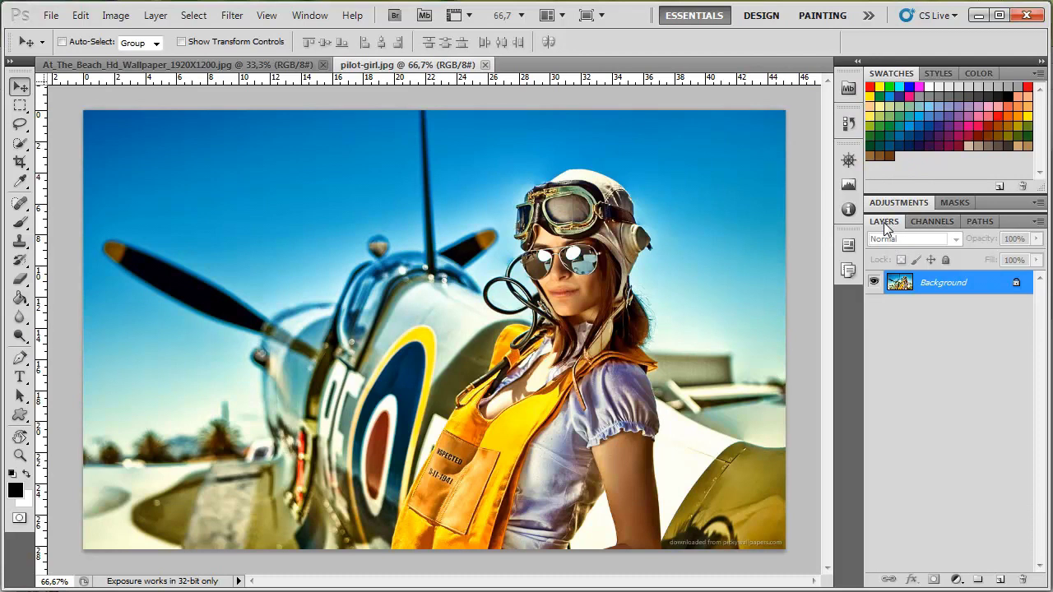
drag(884, 222, 651, 205)
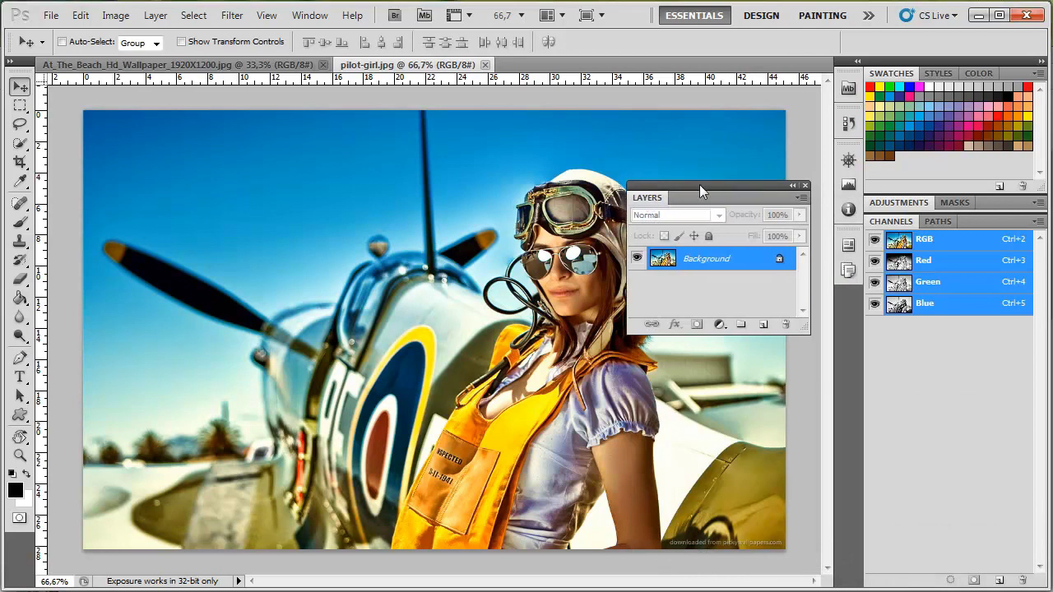
drag(699, 184, 584, 176)
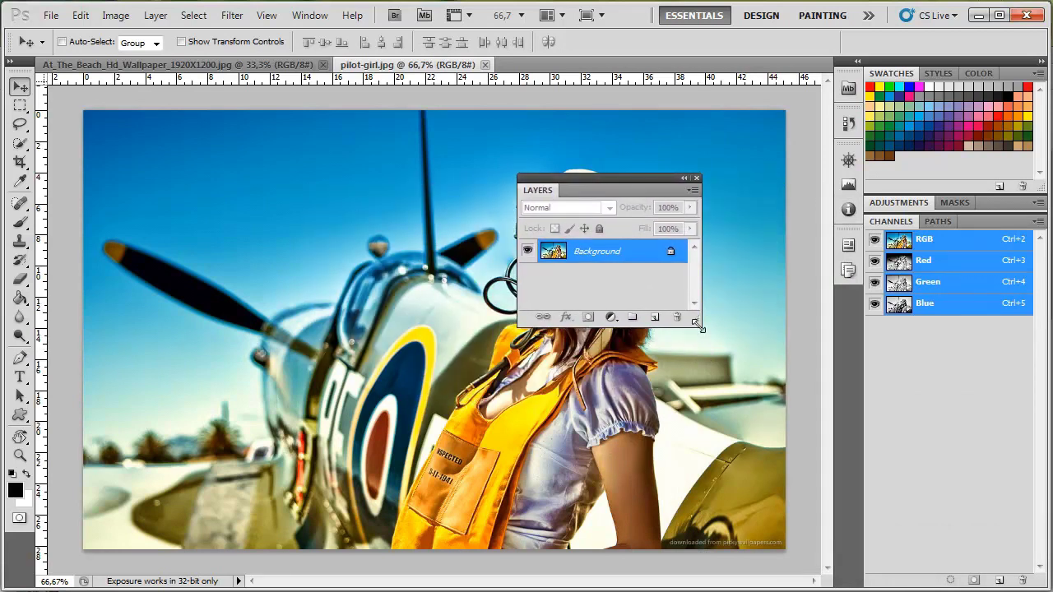
drag(699, 325, 728, 484)
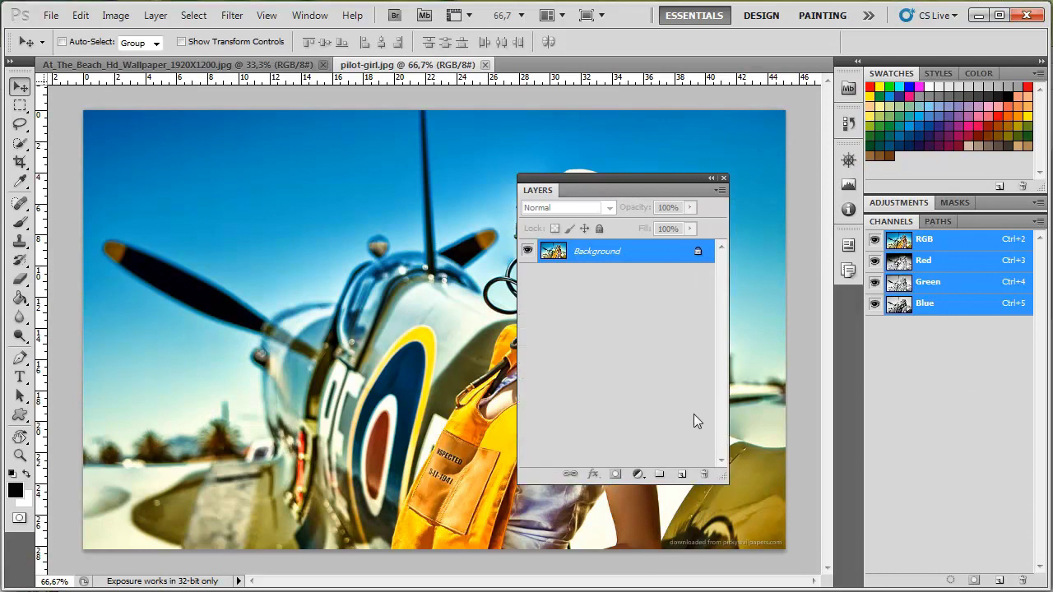
Step: Add an empty Layer 1 above Background and dock the Layers panel beside Swatches
click(679, 481)
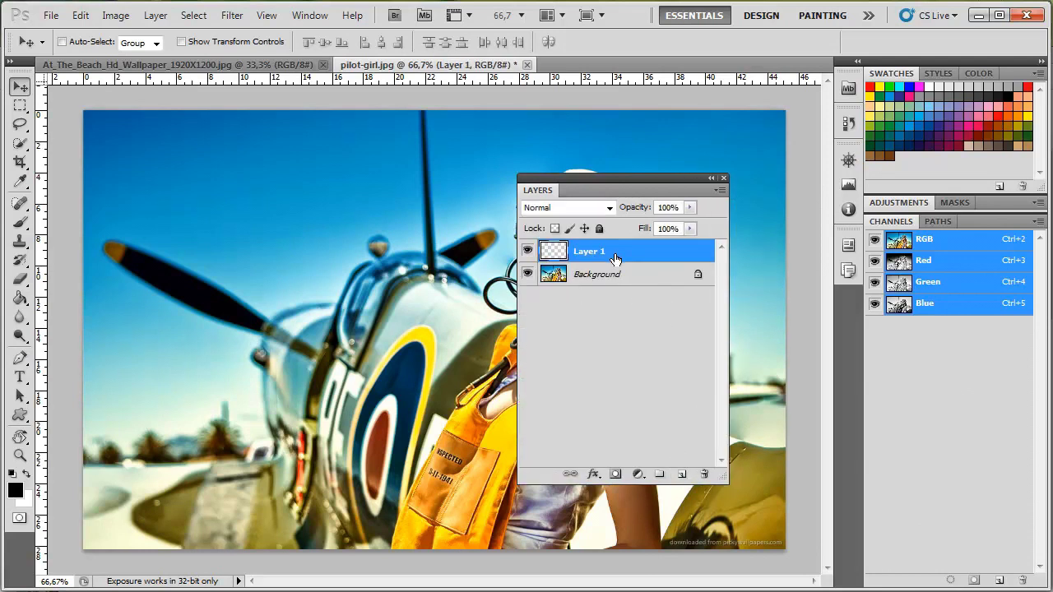
drag(616, 254, 621, 276)
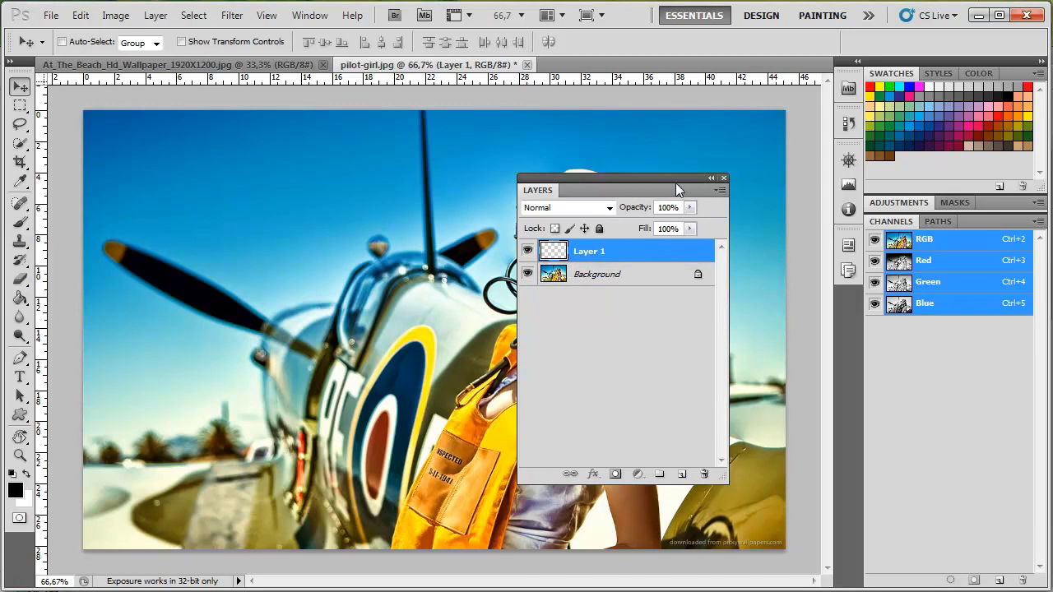
mouse_move(637, 178)
mouse_down()
mouse_move(898, 204)
mouse_move(876, 79)
mouse_up()
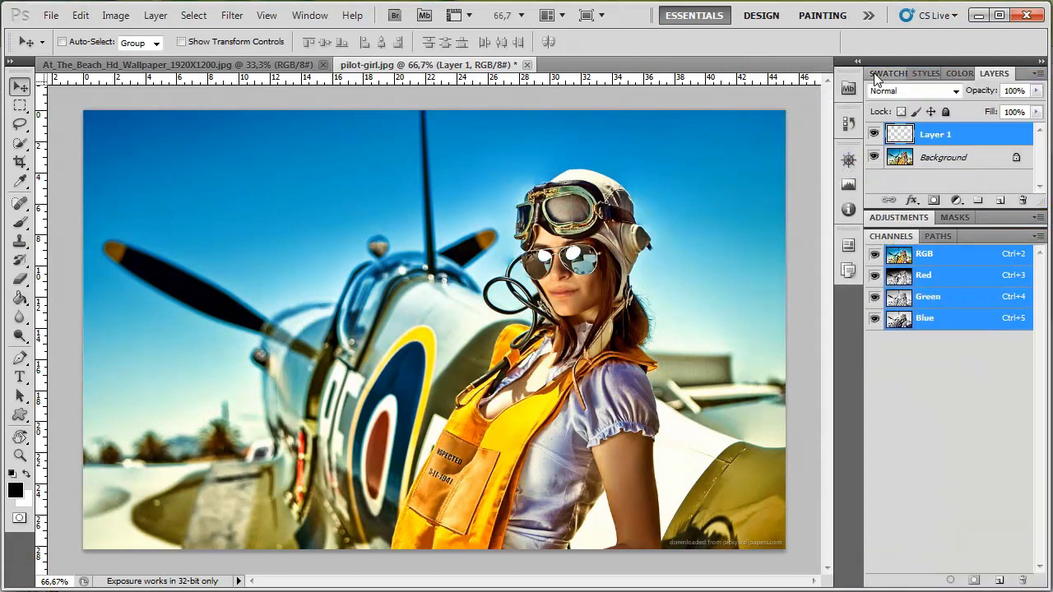
Step: Pull the Layers panel out of its group and try the Design and Painting workspaces
mouse_move(994, 73)
mouse_down()
mouse_move(932, 181)
mouse_move(910, 100)
mouse_move(680, 140)
mouse_move(997, 75)
mouse_up()
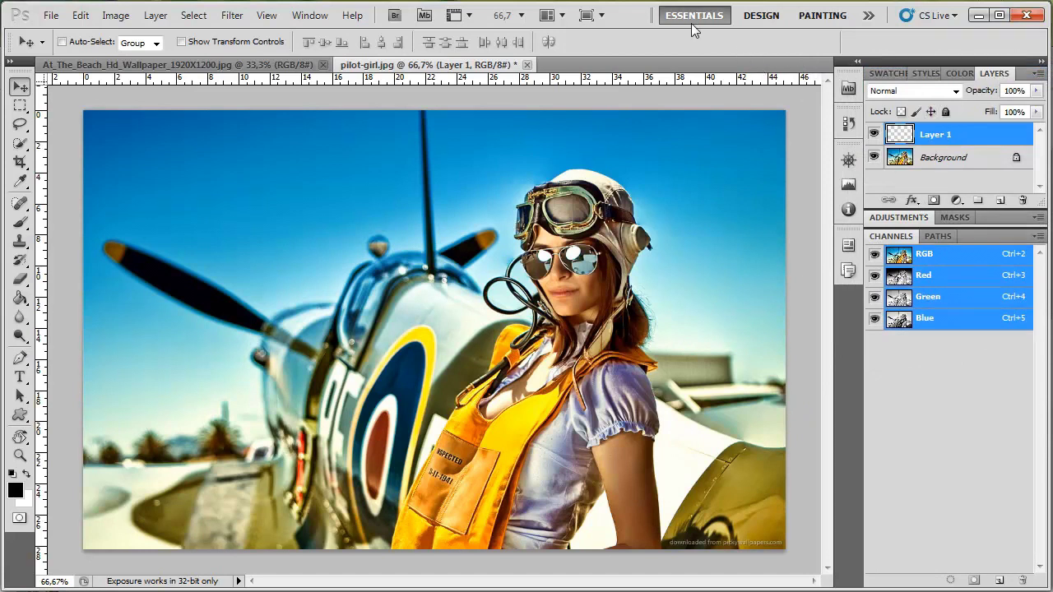
click(763, 19)
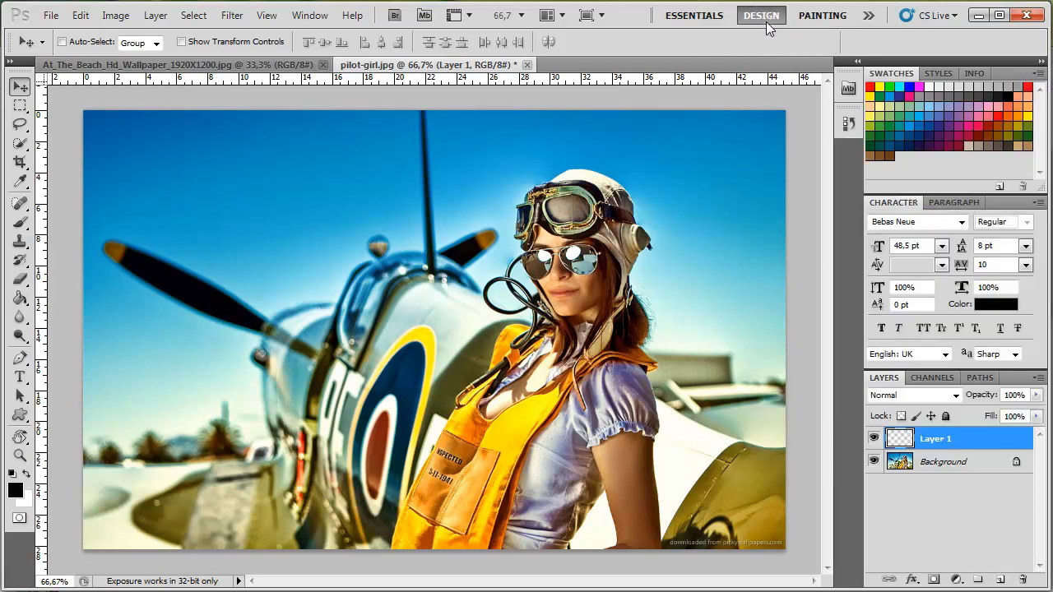
click(827, 16)
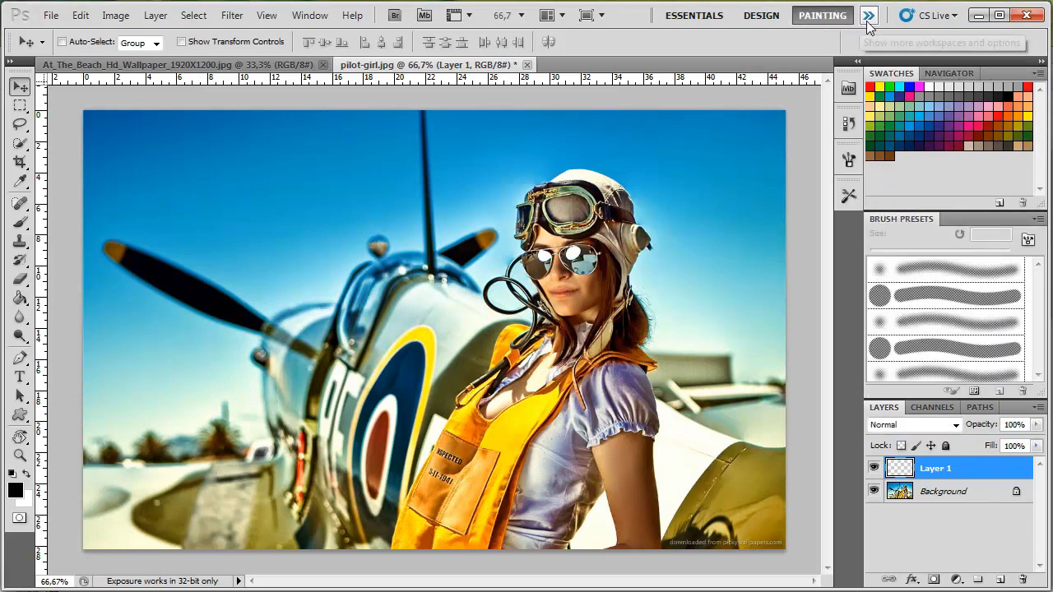
click(868, 15)
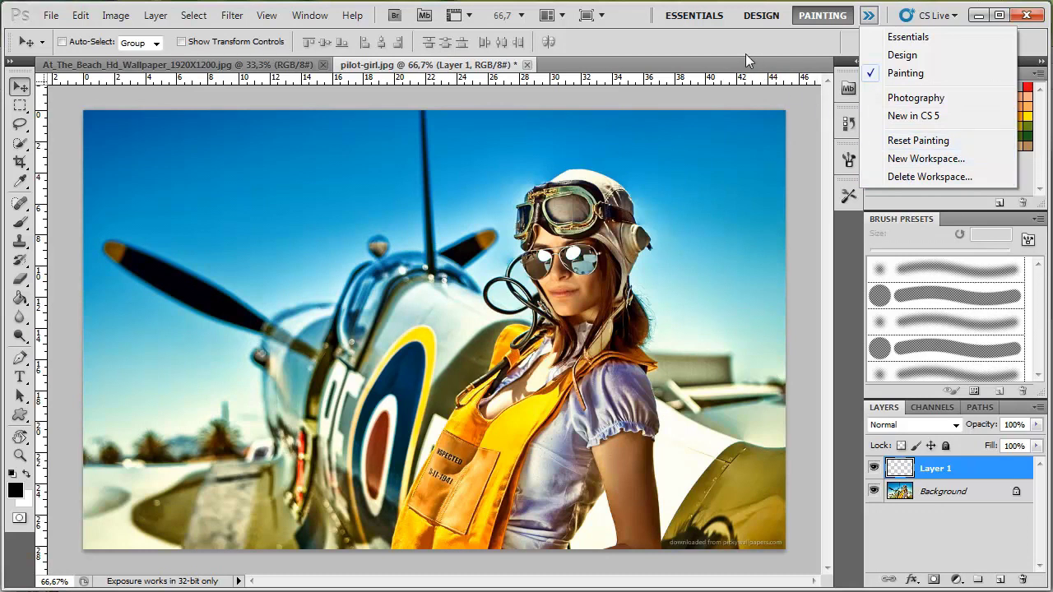
Step: Return to the Essentials workspace and reset it to its default panel layout
click(695, 23)
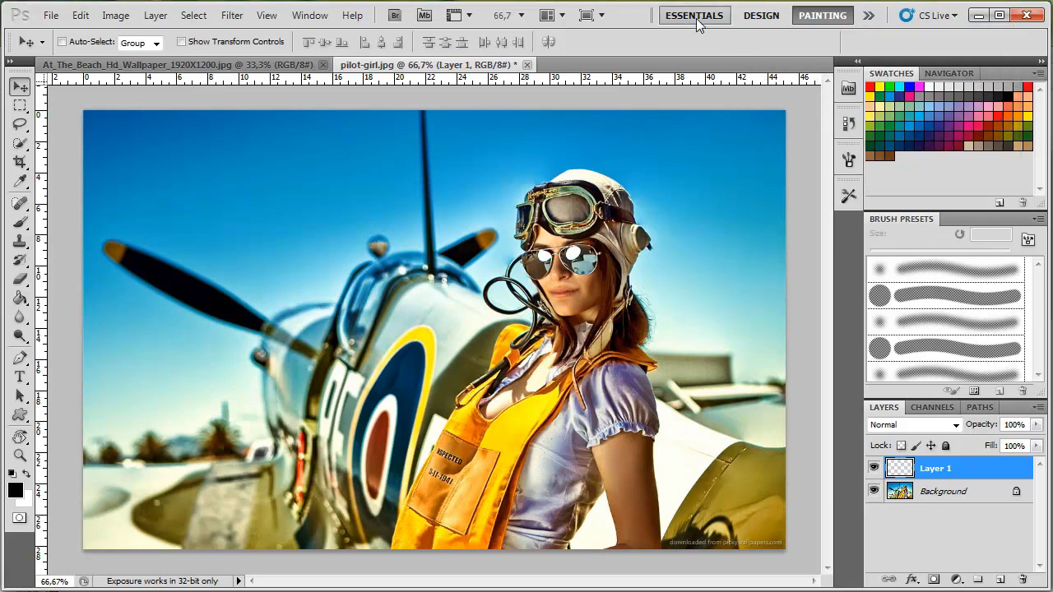
click(695, 23)
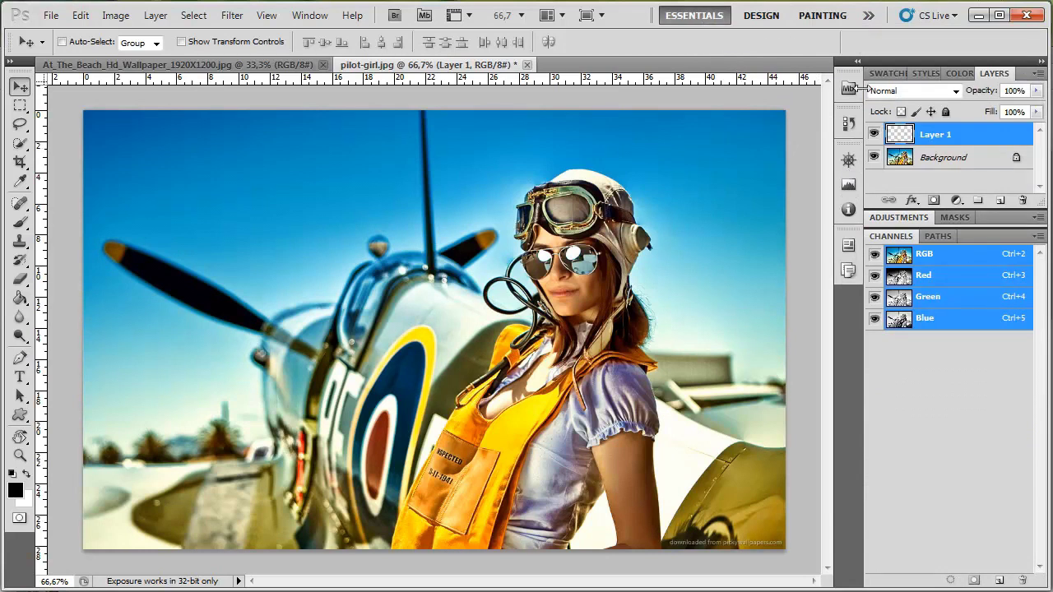
click(868, 16)
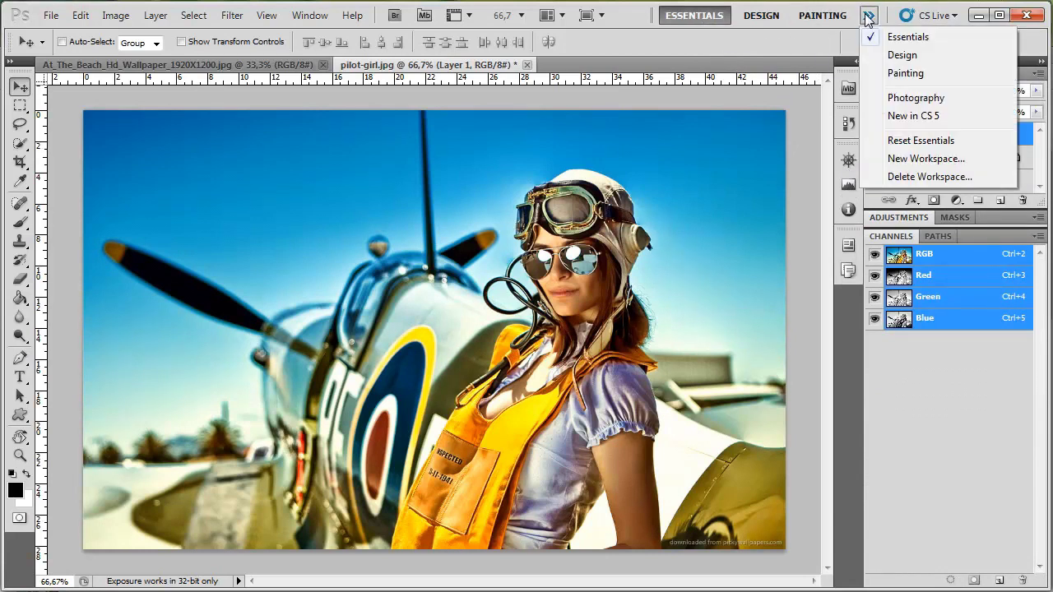
click(925, 146)
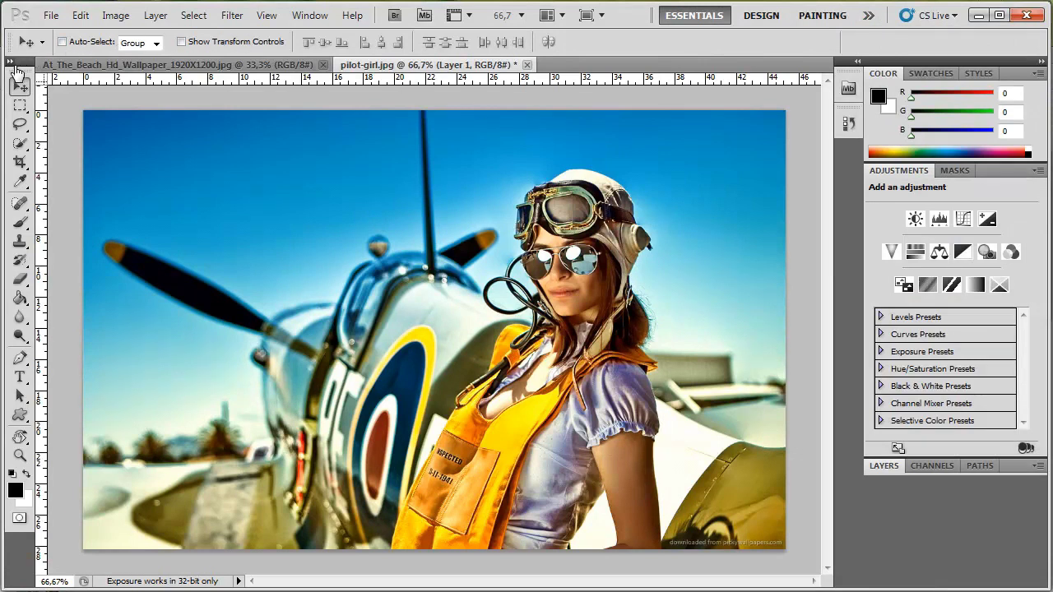
drag(12, 72, 93, 105)
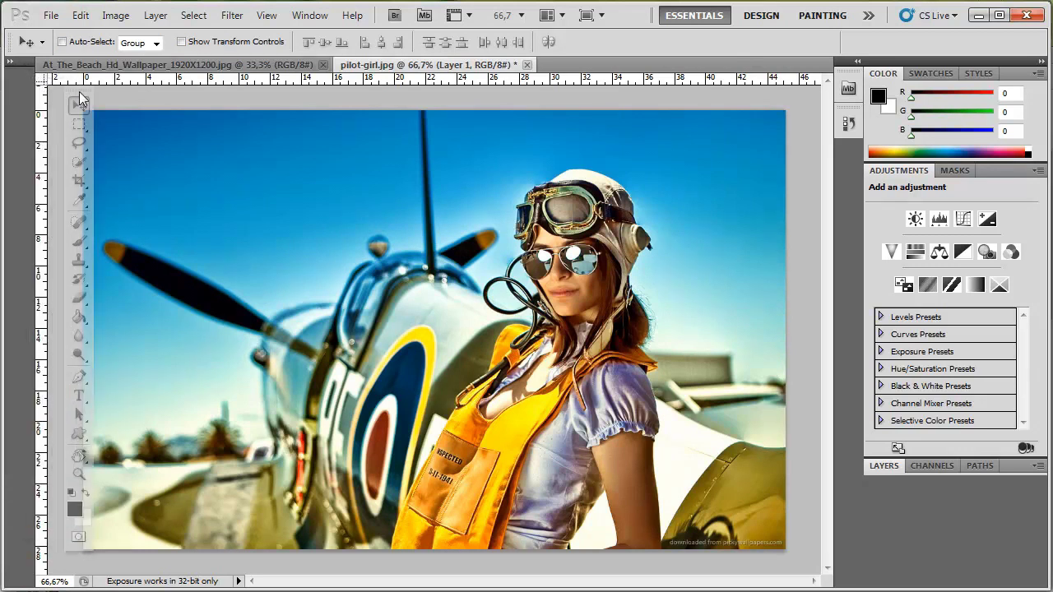
drag(96, 108, 97, 111)
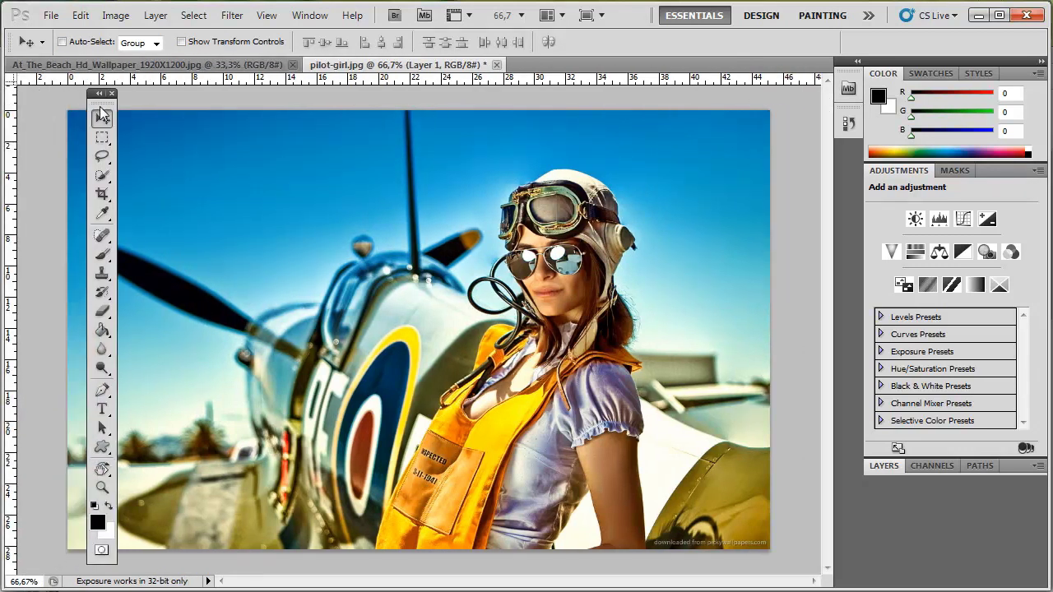
click(98, 96)
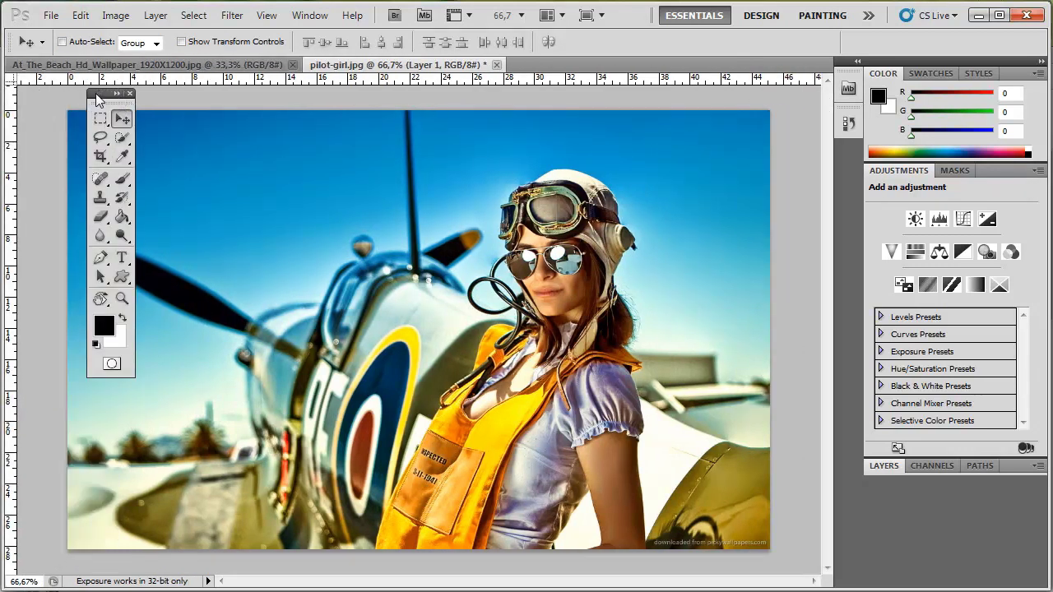
mouse_move(119, 95)
mouse_down()
mouse_move(289, 148)
mouse_move(129, 157)
mouse_move(13, 82)
mouse_up()
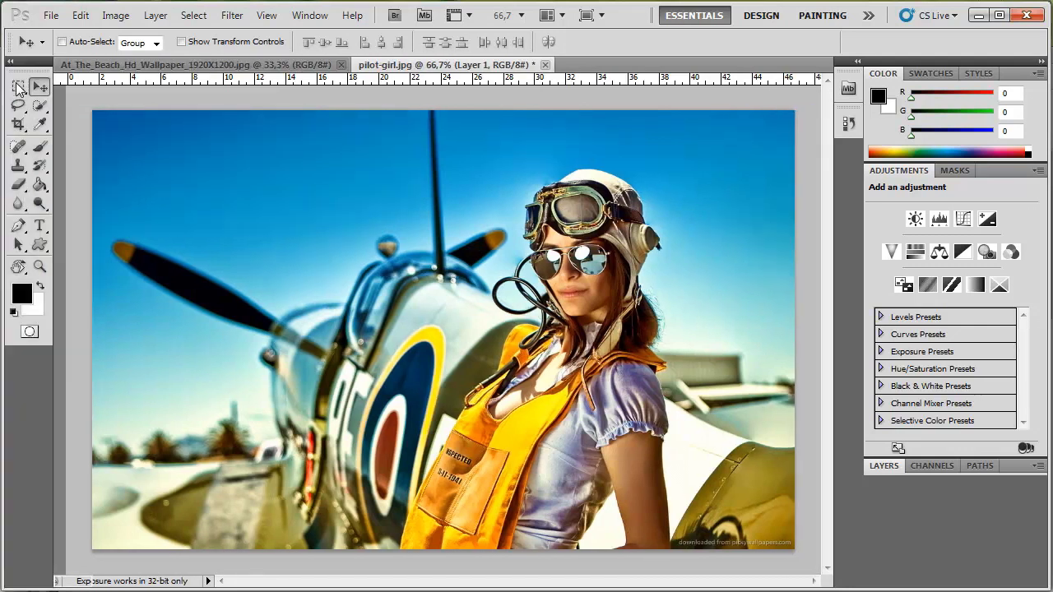
click(9, 65)
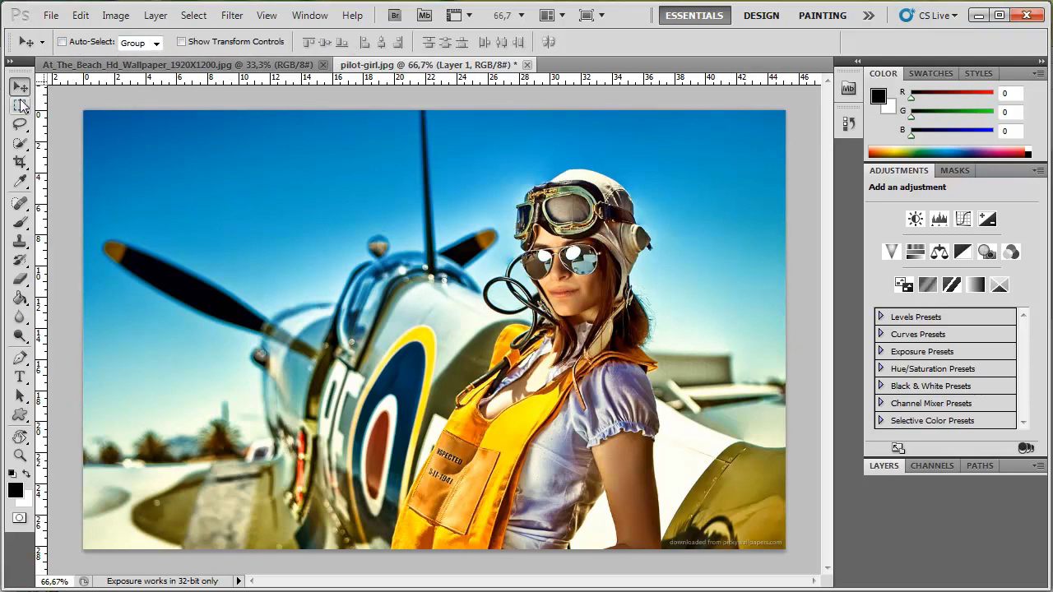
Step: Cycle through the Marquee, Lasso, Quick Selection, Crop, Eyedropper and Spot Healing tools, ending on the Brush
click(22, 107)
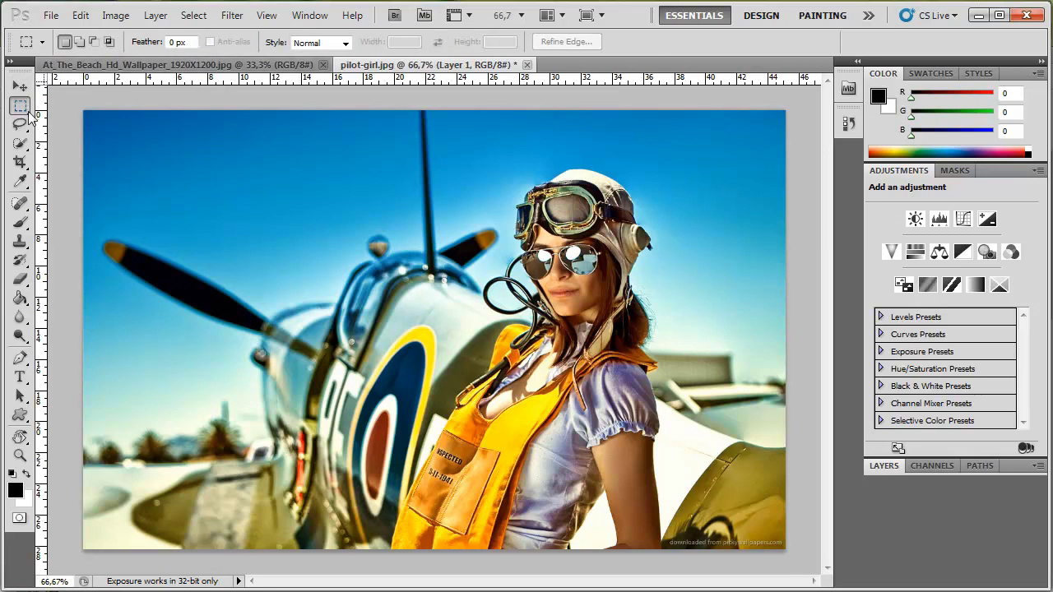
click(22, 128)
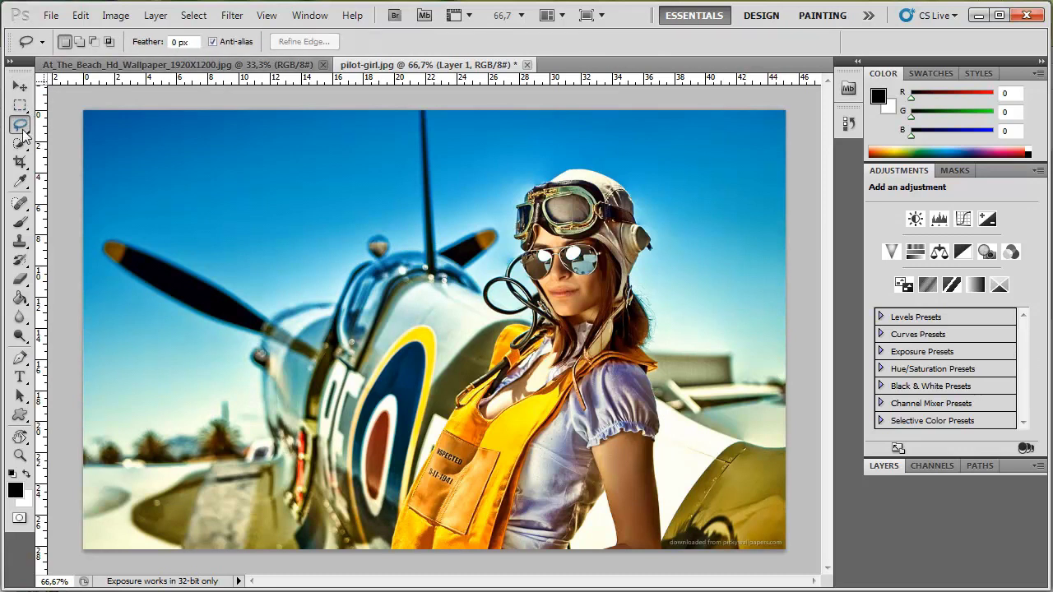
click(21, 143)
click(23, 164)
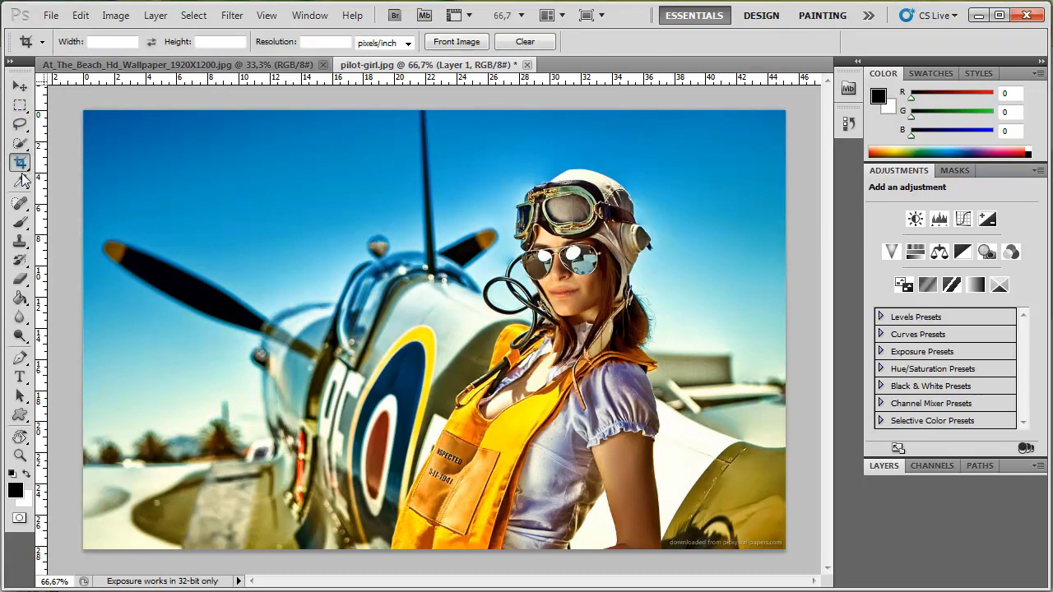
click(22, 183)
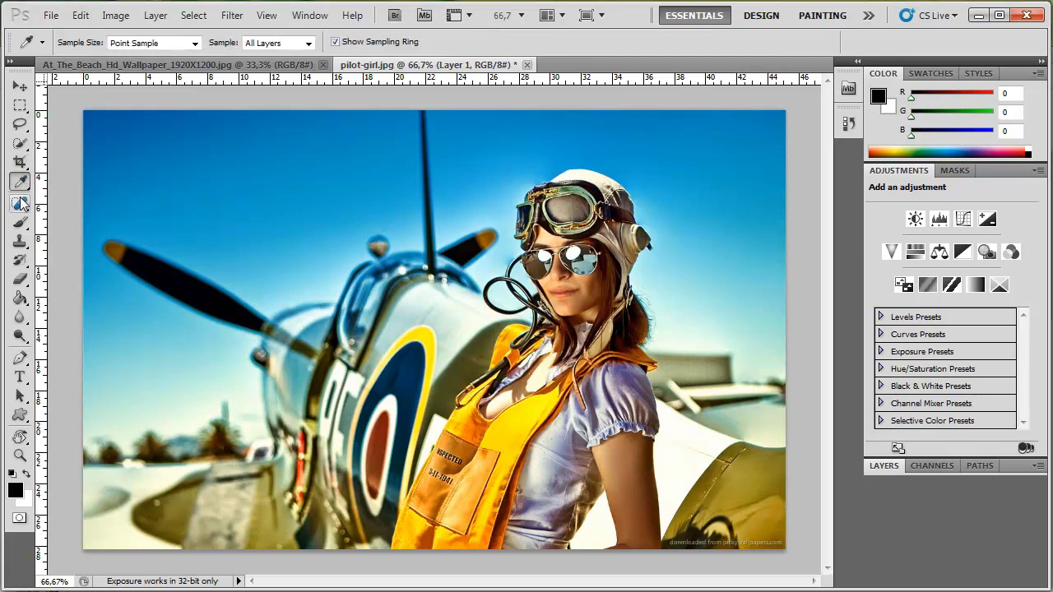
click(21, 205)
click(21, 222)
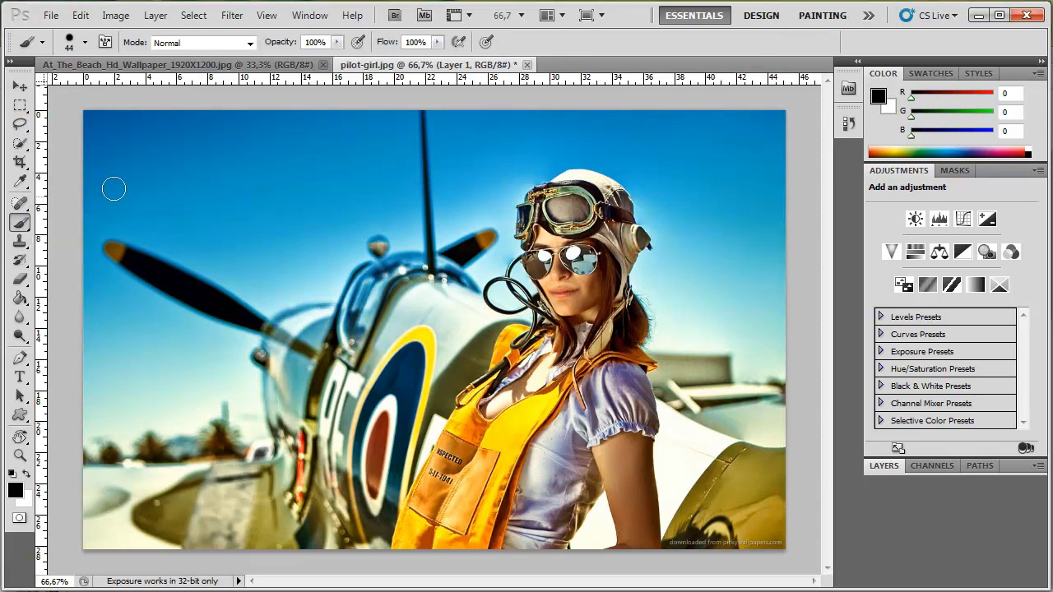
Step: Check the brush tip settings and keep the blending mode at Normal
click(85, 43)
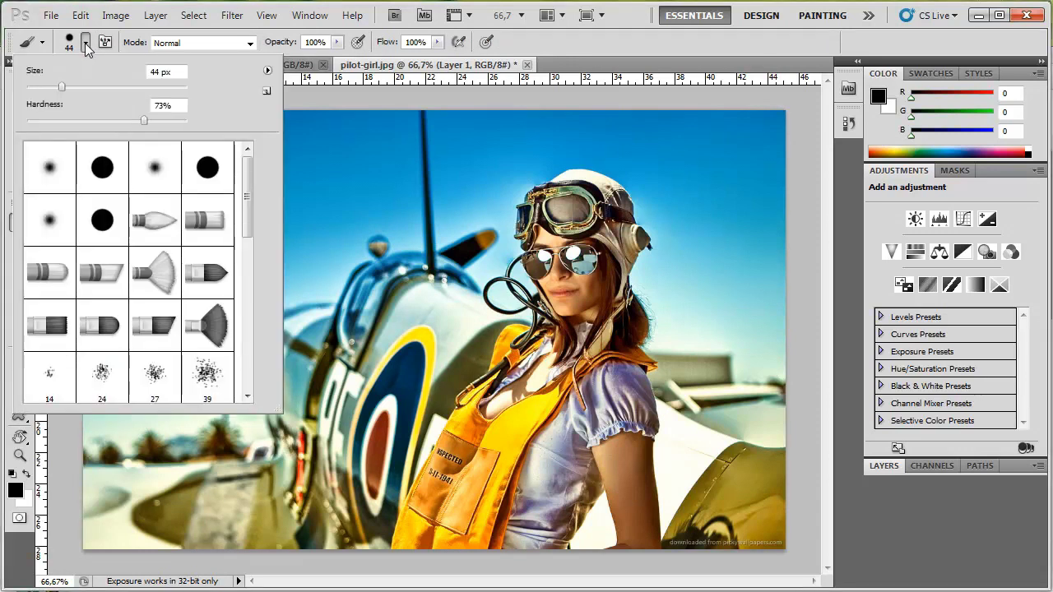
mouse_move(245, 229)
mouse_down()
mouse_move(244, 278)
mouse_move(246, 164)
mouse_up()
click(247, 43)
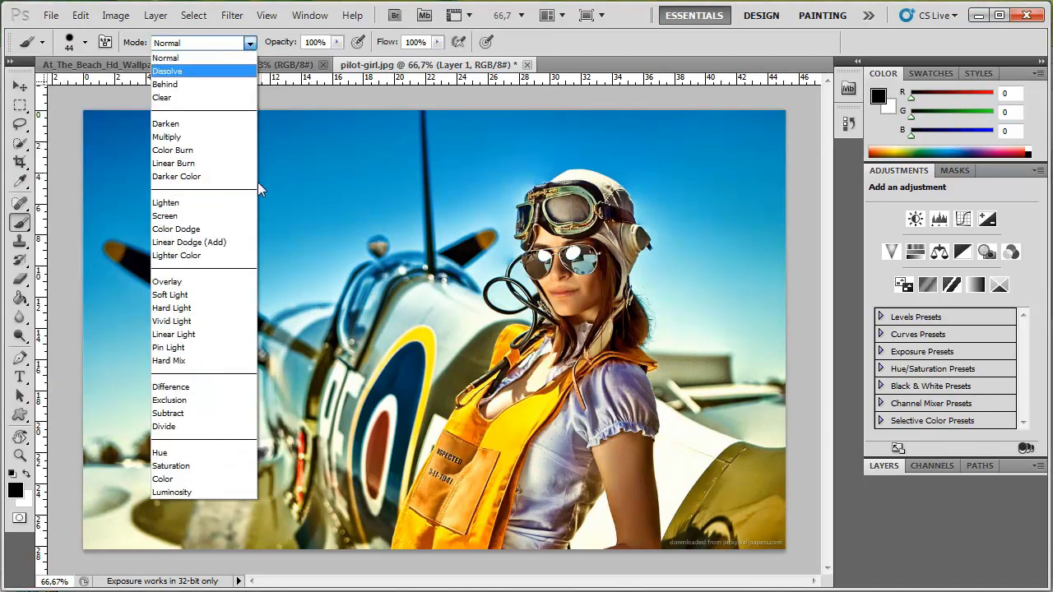
click(211, 60)
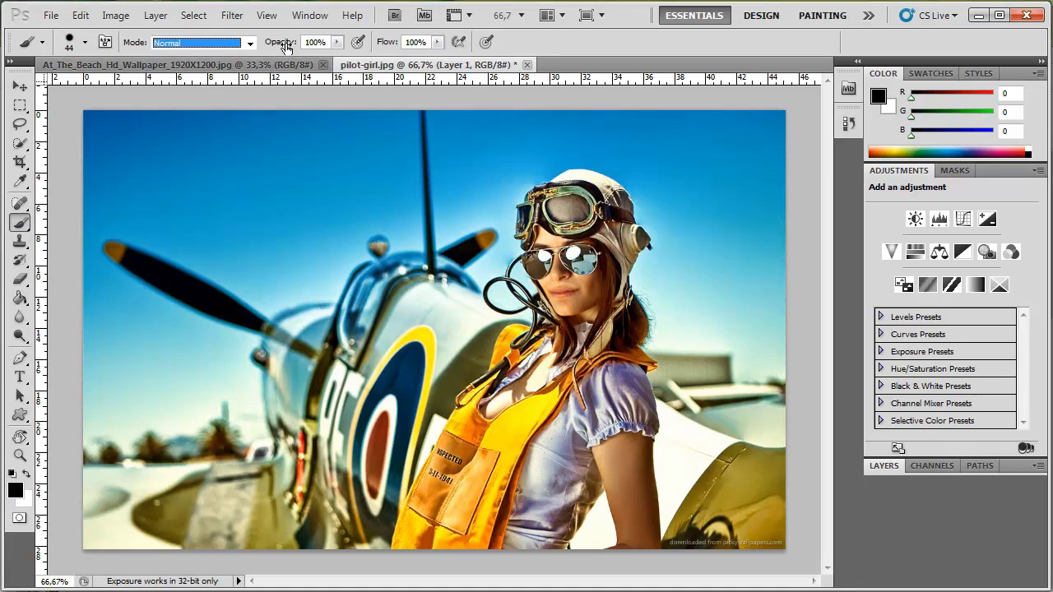
Step: Paint a solid black stroke across the upper-left sky, then a 47% opacity stroke beneath it
drag(137, 173, 336, 177)
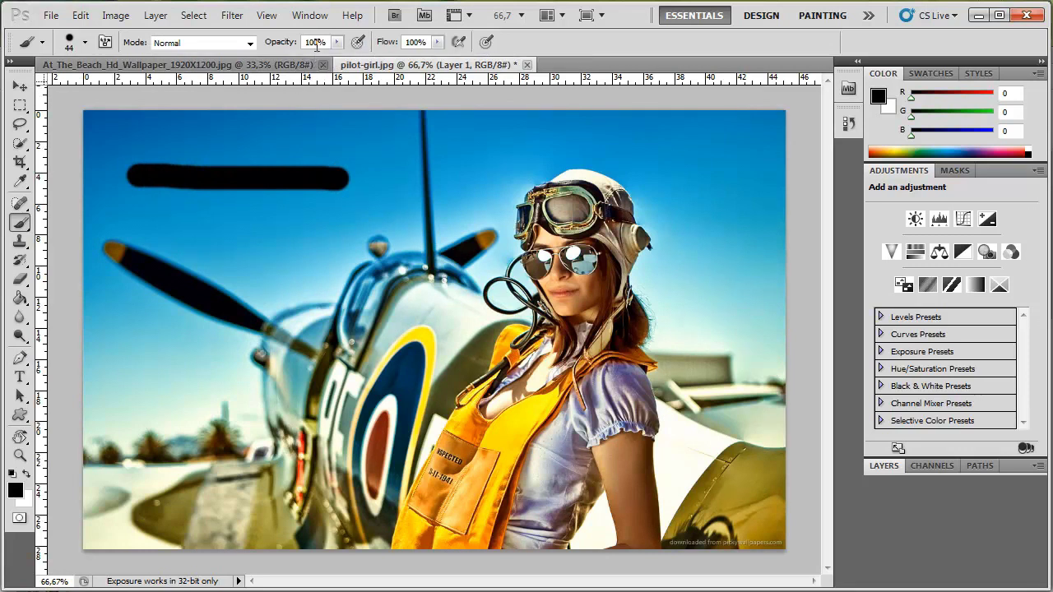
click(337, 42)
drag(342, 58, 293, 59)
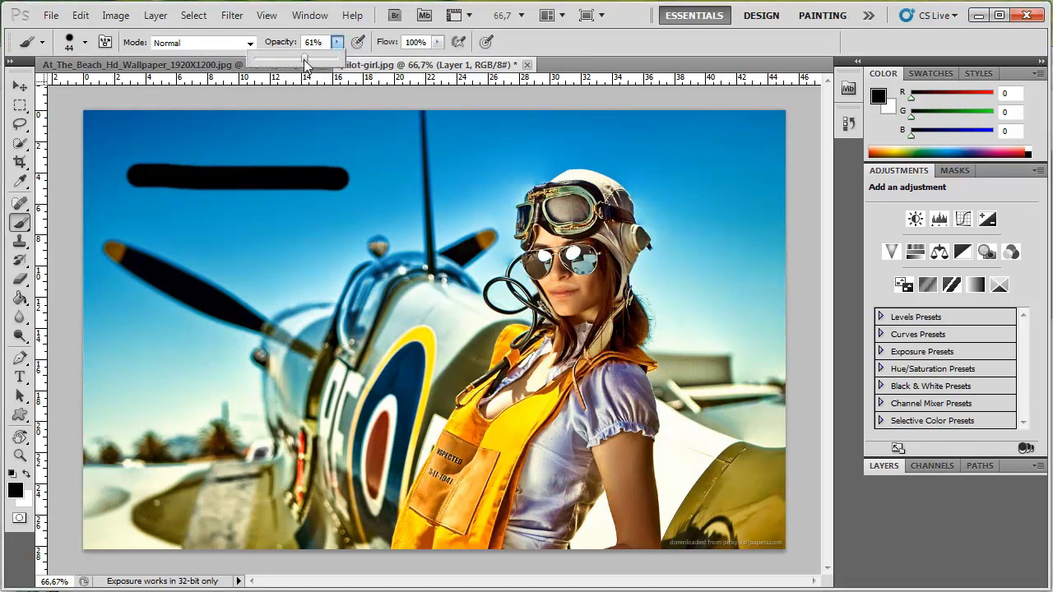
click(136, 215)
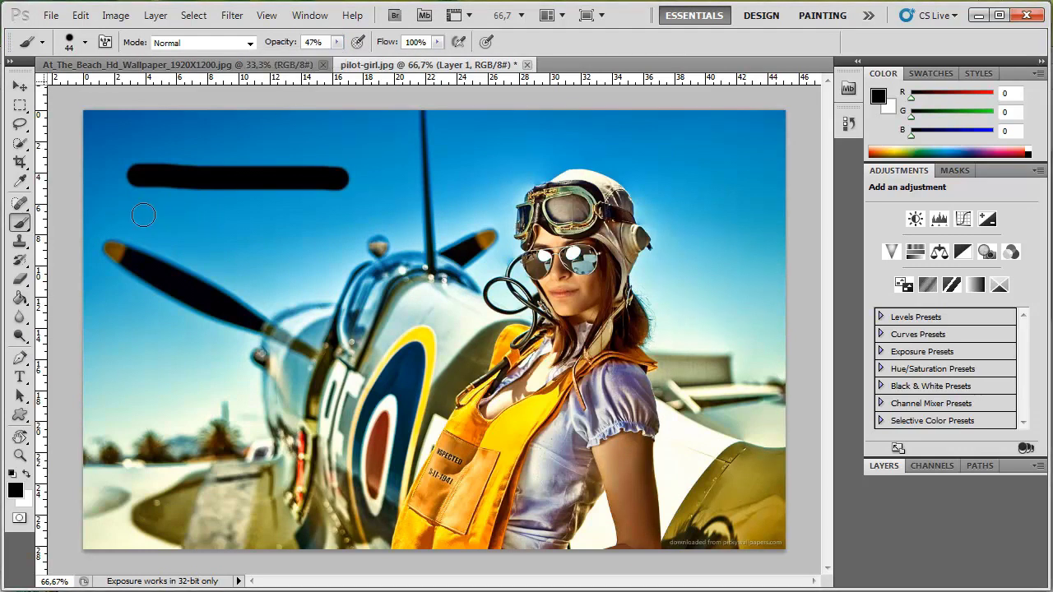
drag(133, 215, 328, 216)
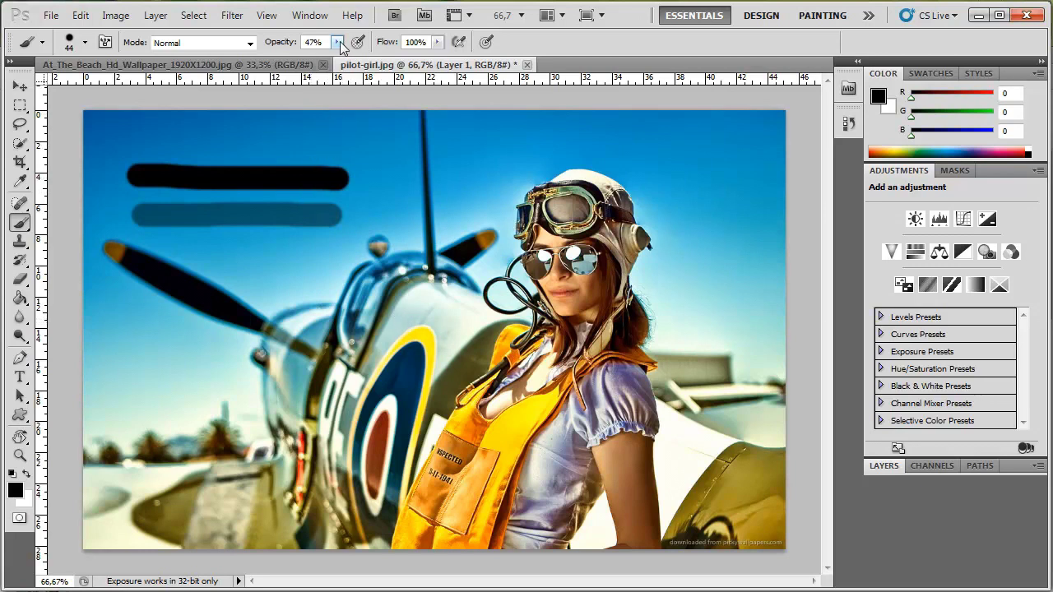
Step: Experiment with brush opacity values, finally setting it to 40%
click(338, 41)
click(338, 42)
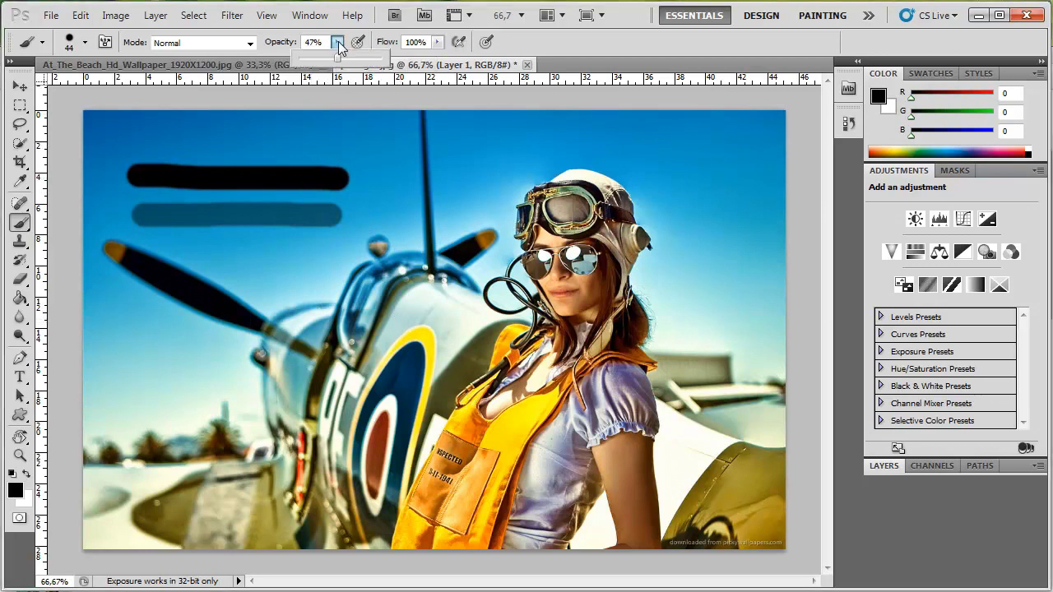
mouse_move(338, 62)
mouse_down()
mouse_move(298, 63)
mouse_move(392, 63)
mouse_up()
click(312, 42)
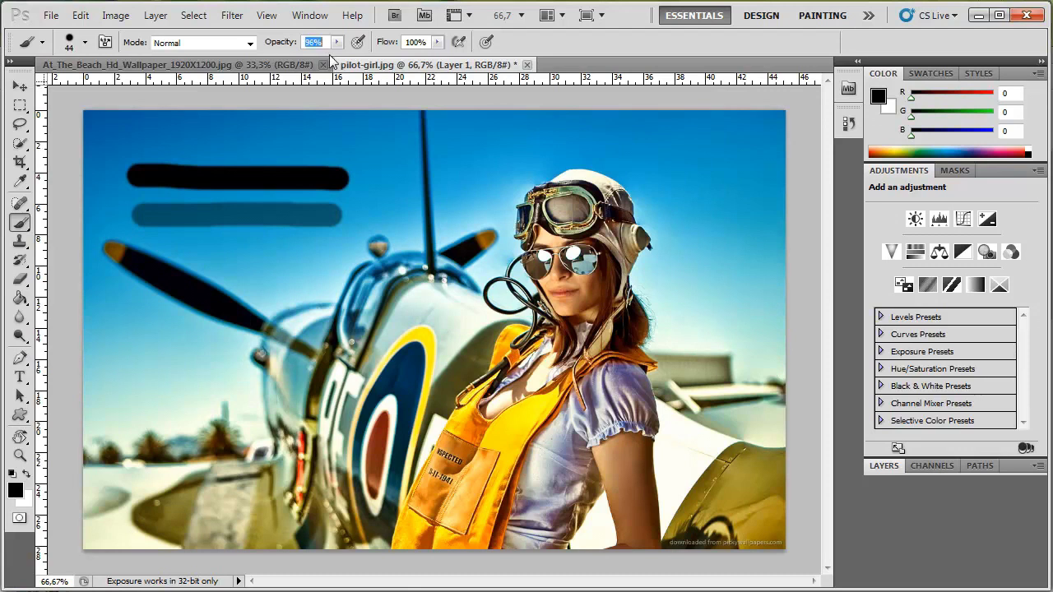
key(7)
key(8)
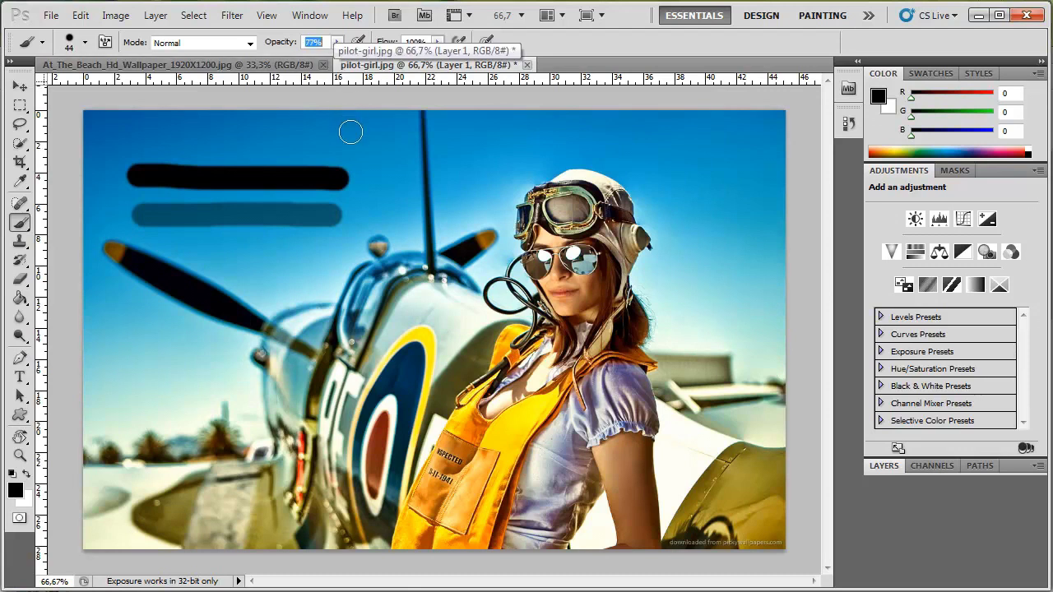
key(9)
key(6)
key(8)
key(6)
key(3)
text(50)
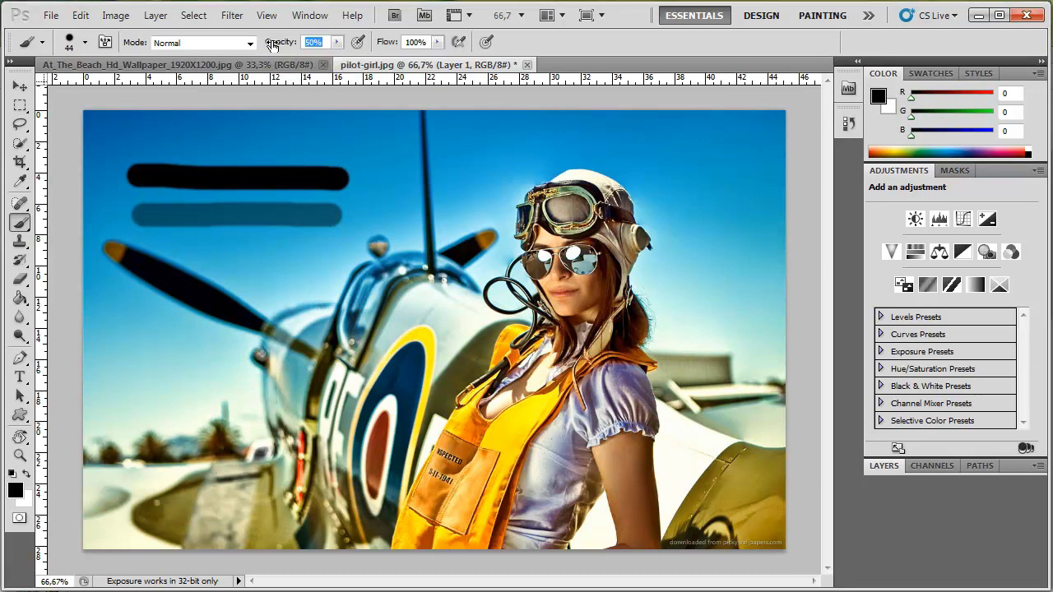
drag(273, 45, 264, 53)
Step: Enlarge the brush from 44 px to 364 px with the Size slider in the brush picker
right_click(296, 252)
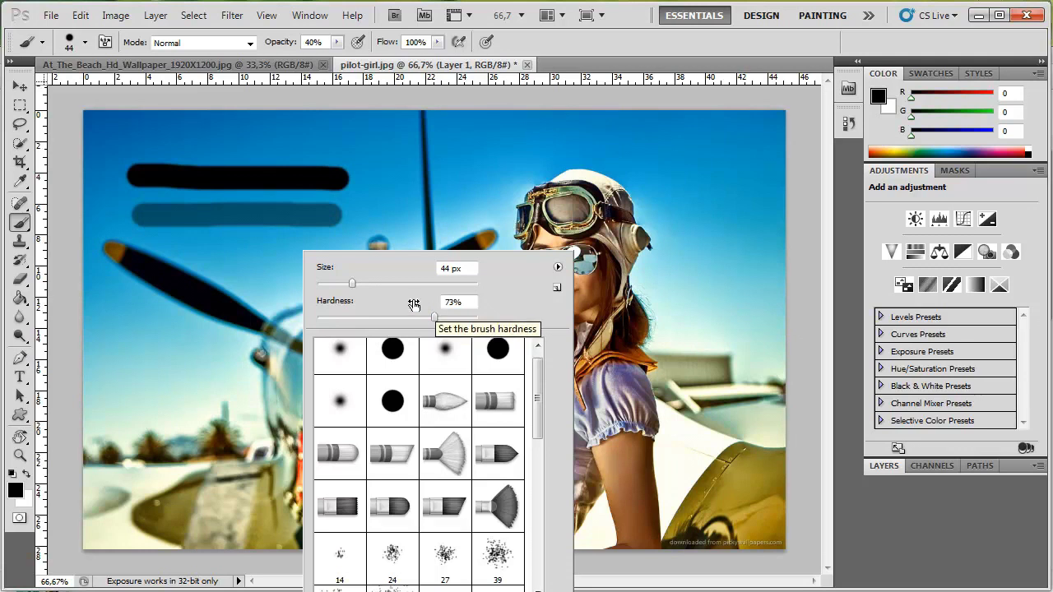
drag(350, 281, 394, 284)
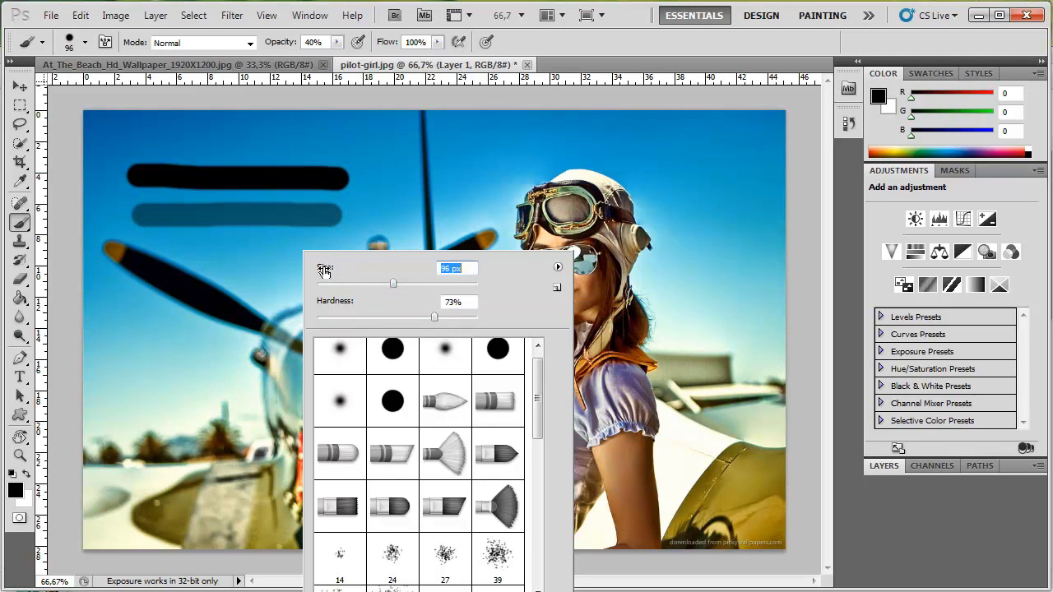
mouse_move(324, 272)
mouse_down()
mouse_move(565, 273)
mouse_move(501, 272)
mouse_move(525, 266)
mouse_up()
drag(455, 283, 463, 283)
mouse_move(329, 272)
mouse_down()
mouse_move(145, 274)
mouse_move(229, 258)
mouse_up()
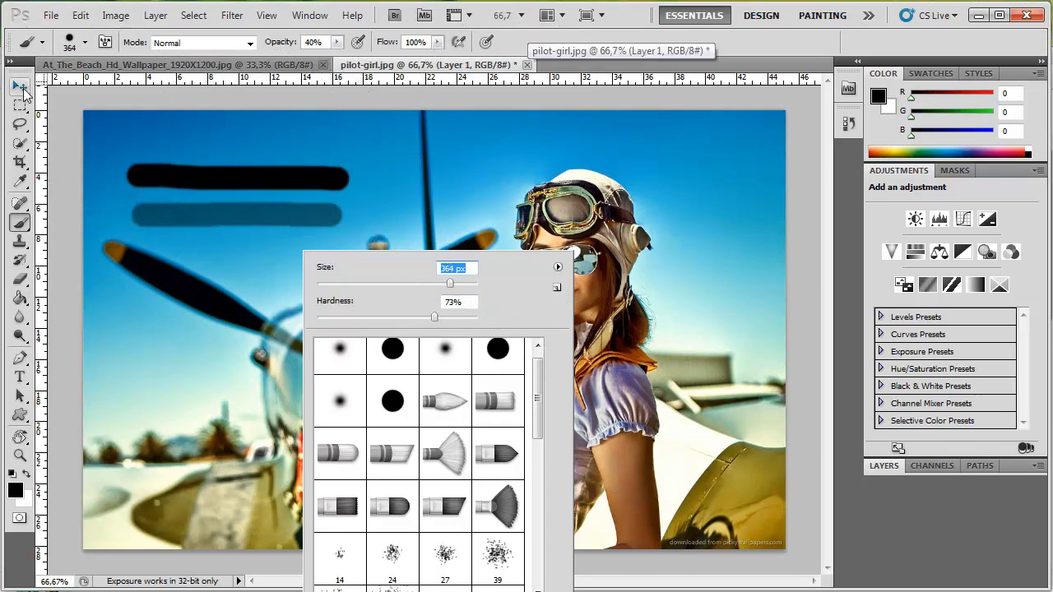
click(21, 87)
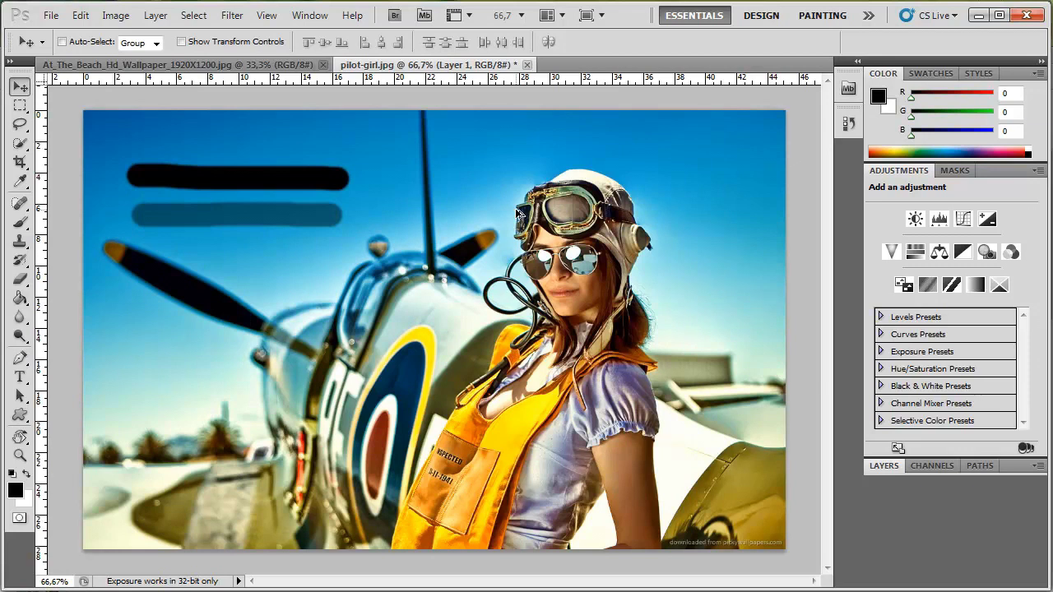
Step: Undo the translucent and black brush strokes with Ctrl+Z and Ctrl+Alt+Z
key(ctrl+z)
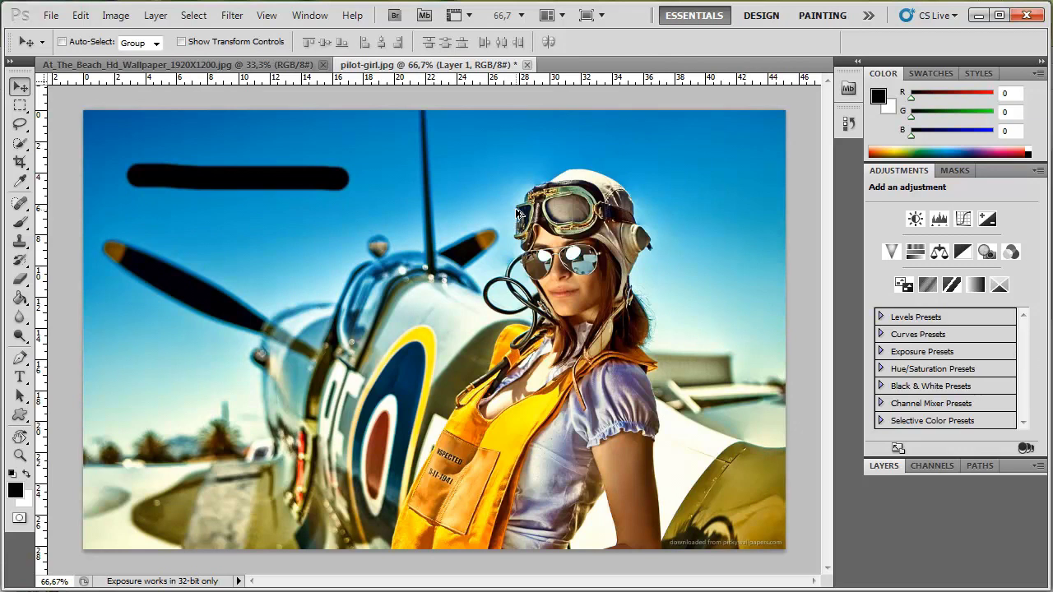
key(ctrl+alt+z)
key(ctrl+alt+z)
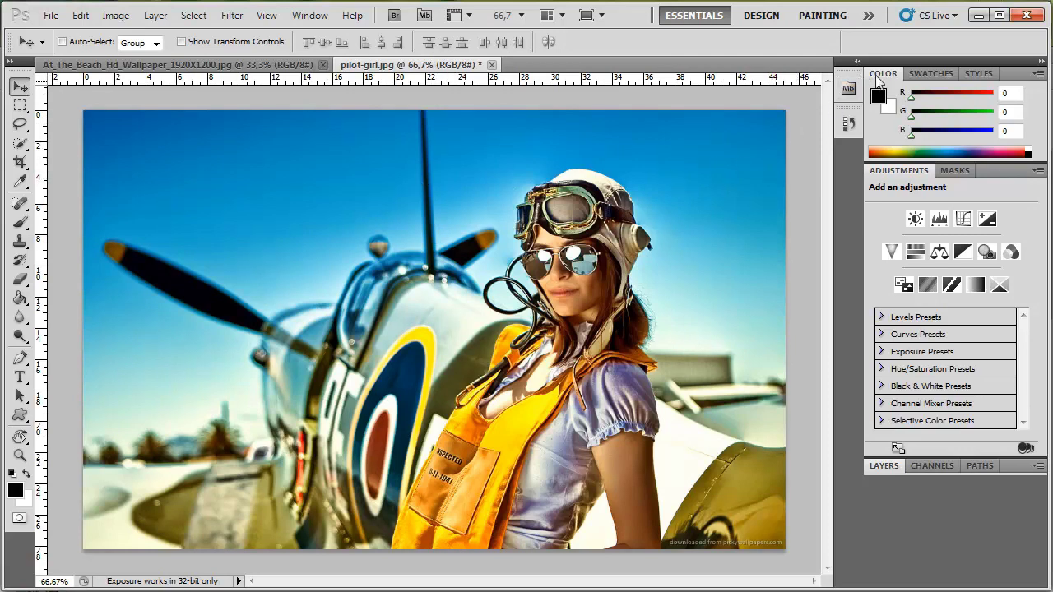
Step: Float the Color panel, toggle panels with Shift+Tab, then redock Color beside Swatches and Styles
drag(883, 74, 507, 199)
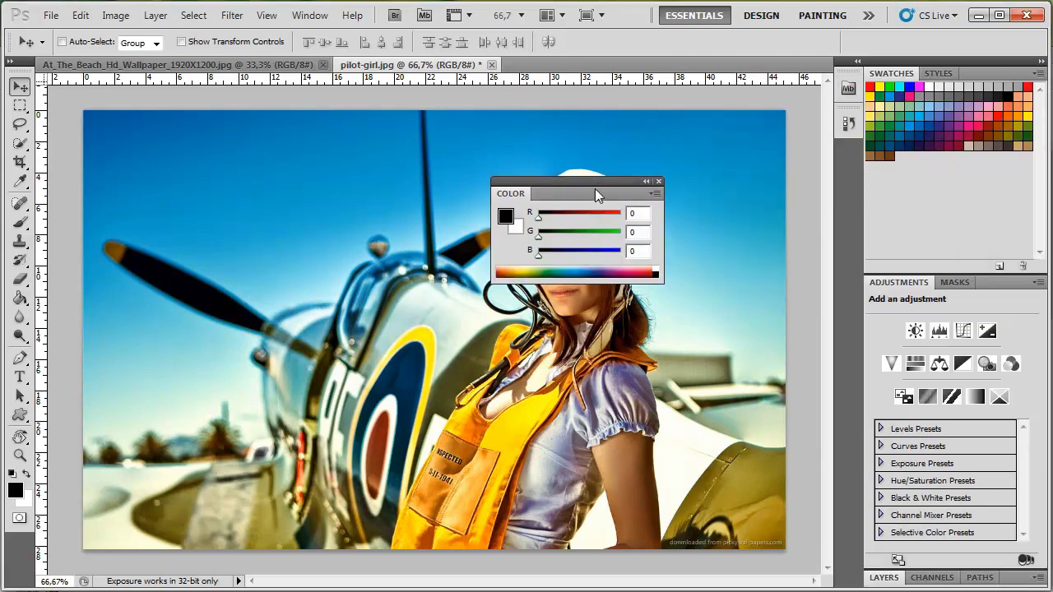
mouse_move(594, 189)
mouse_down()
mouse_move(825, 294)
mouse_move(626, 228)
mouse_up()
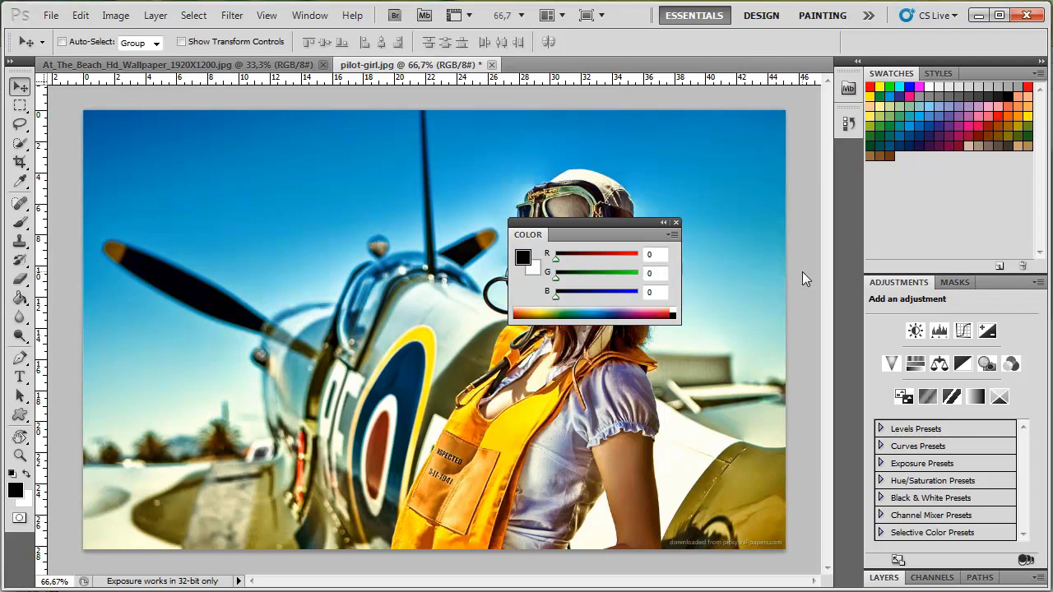
key(shift+Tab)
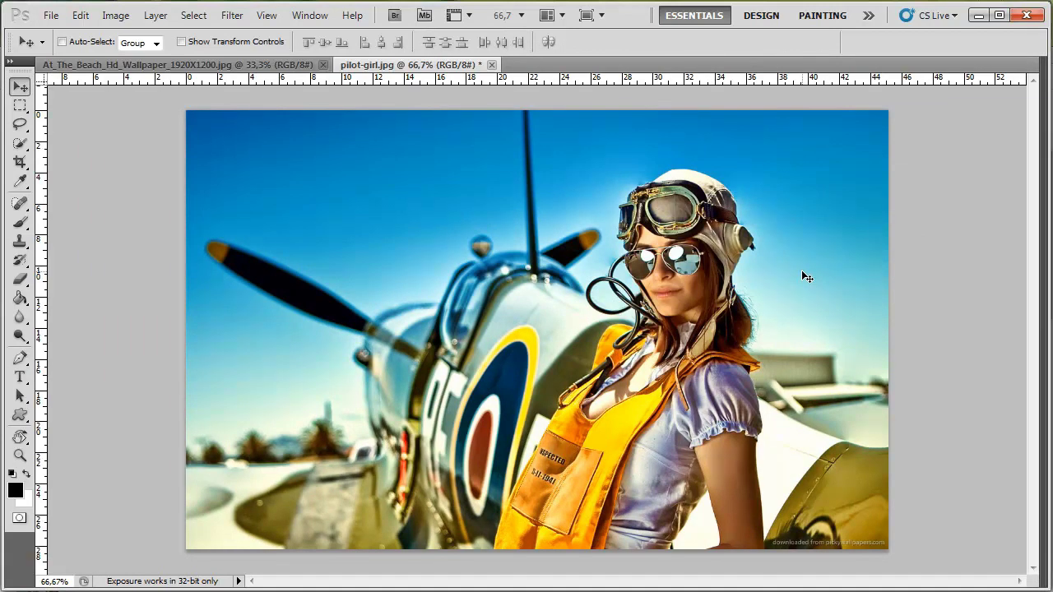
key(shift+Tab)
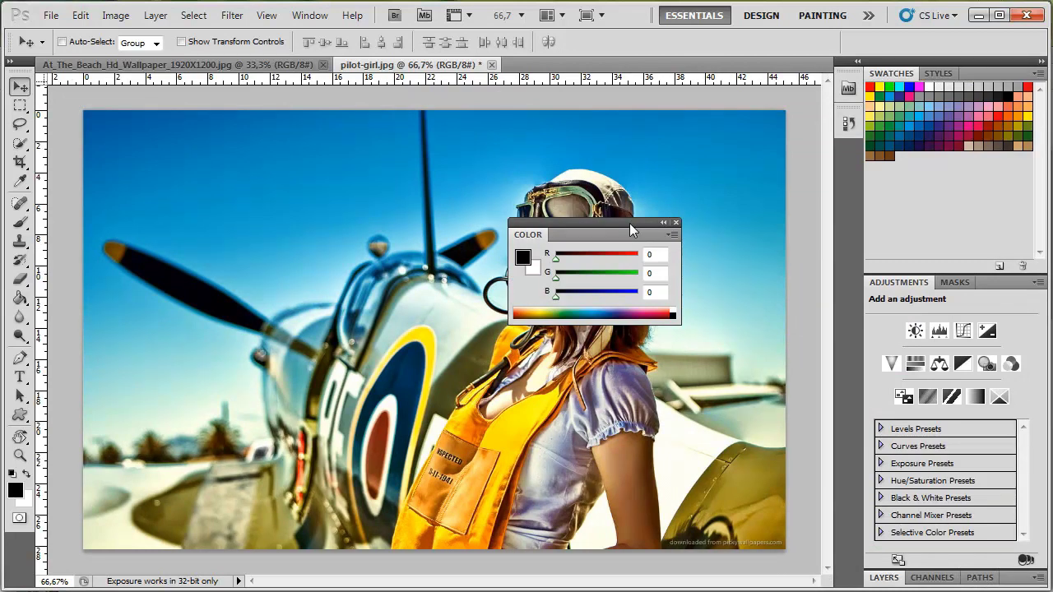
drag(629, 223, 880, 74)
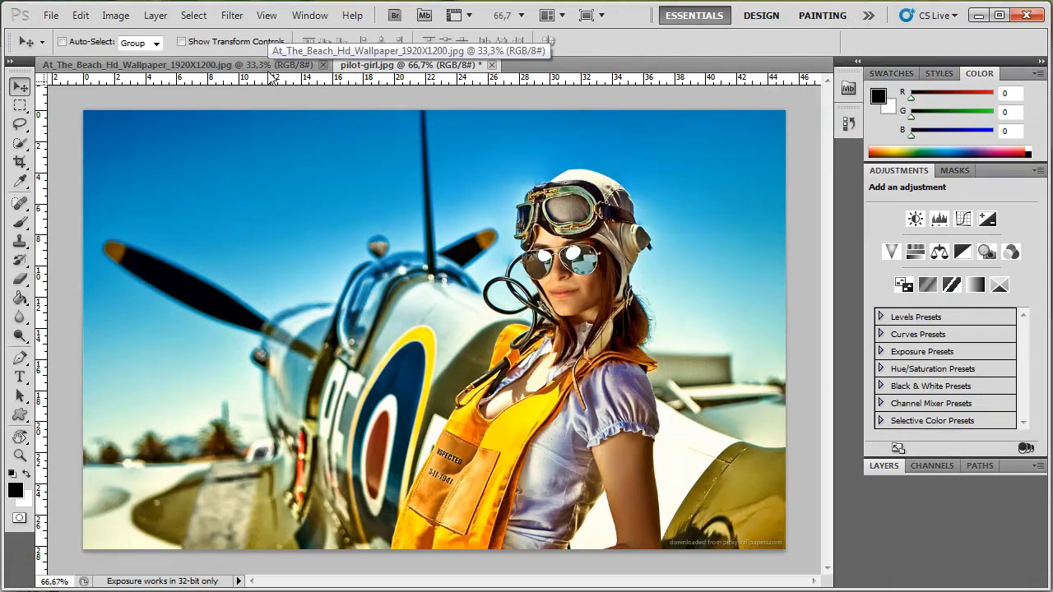
click(21, 90)
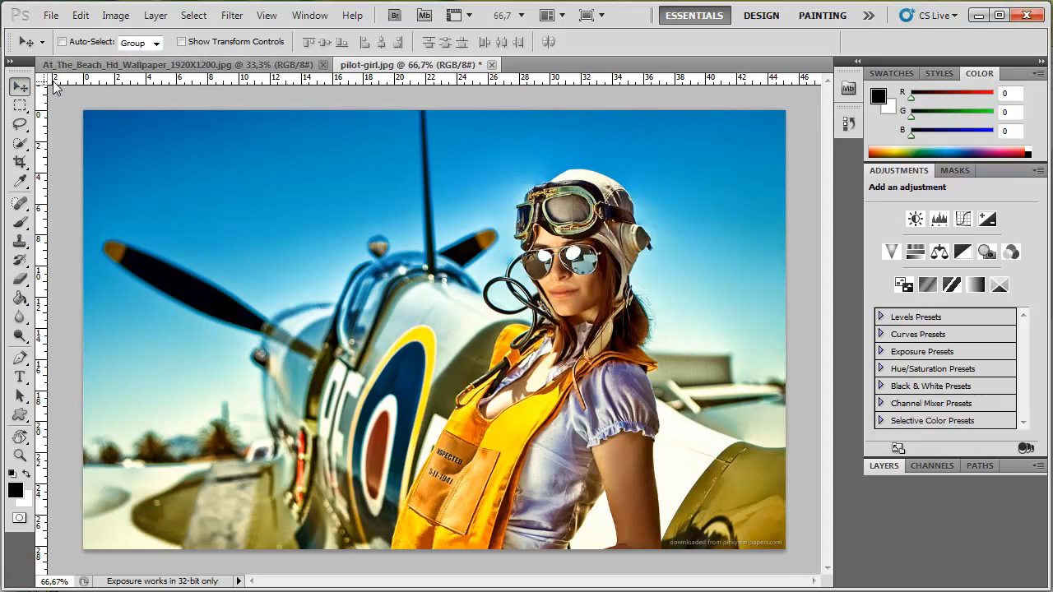
click(20, 105)
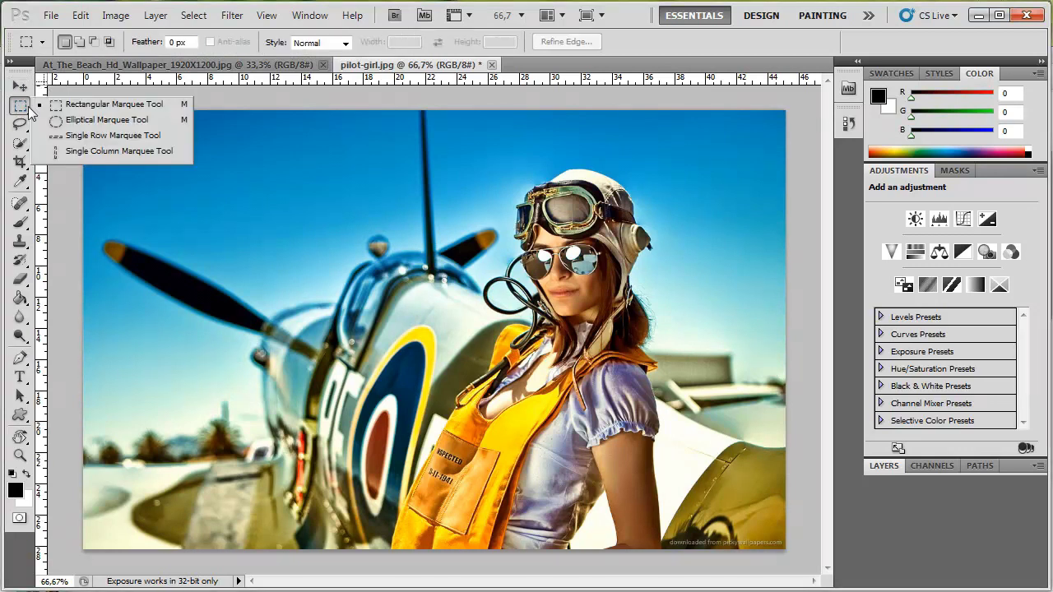
click(20, 92)
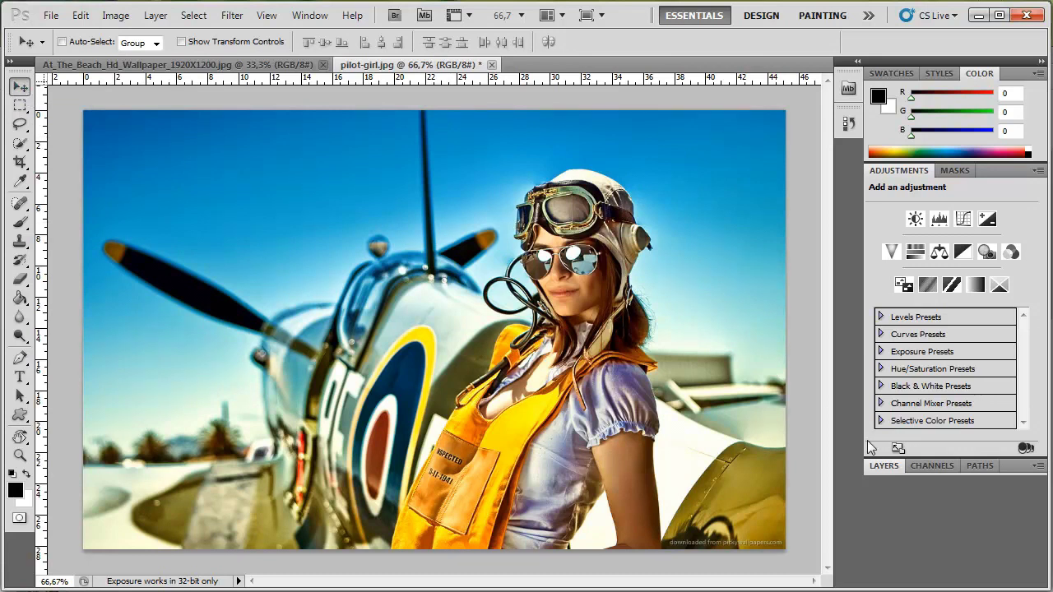
Step: Convert the locked Background into an ordinary layer named 'Pozadie'
click(881, 465)
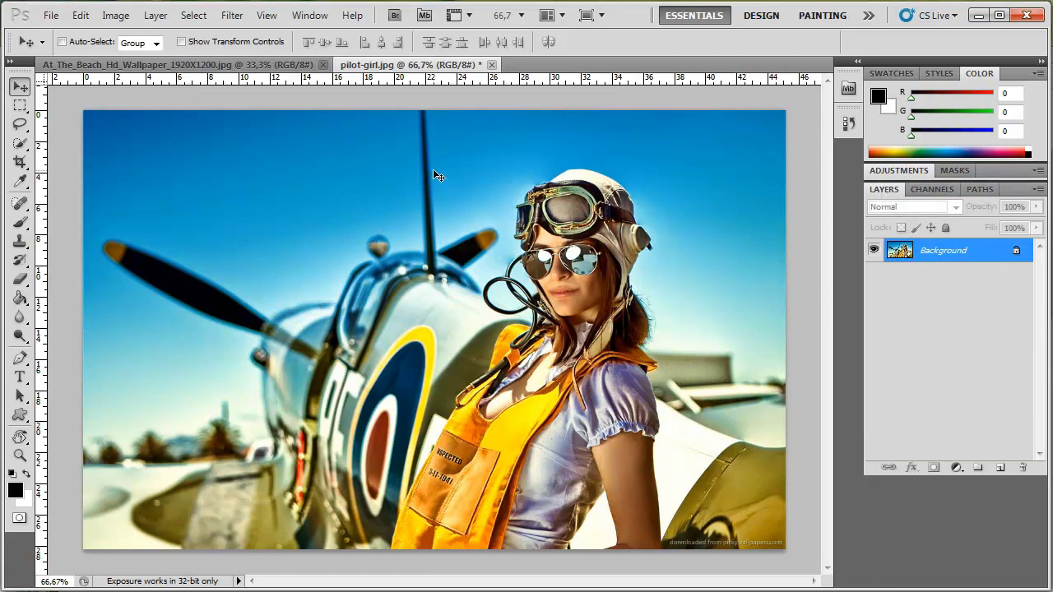
double_click(1005, 256)
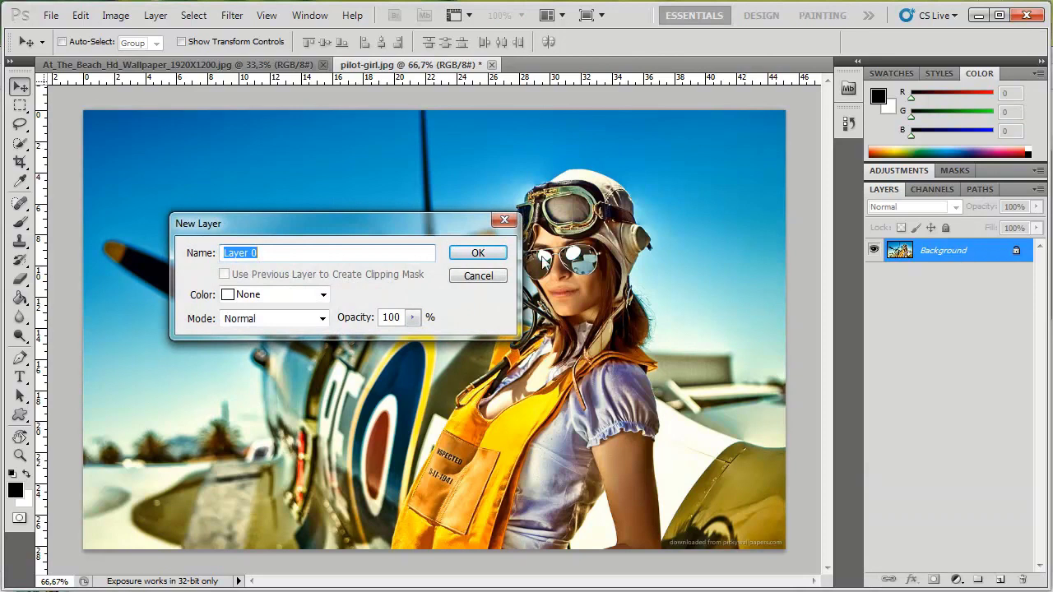
text(Pozadie)
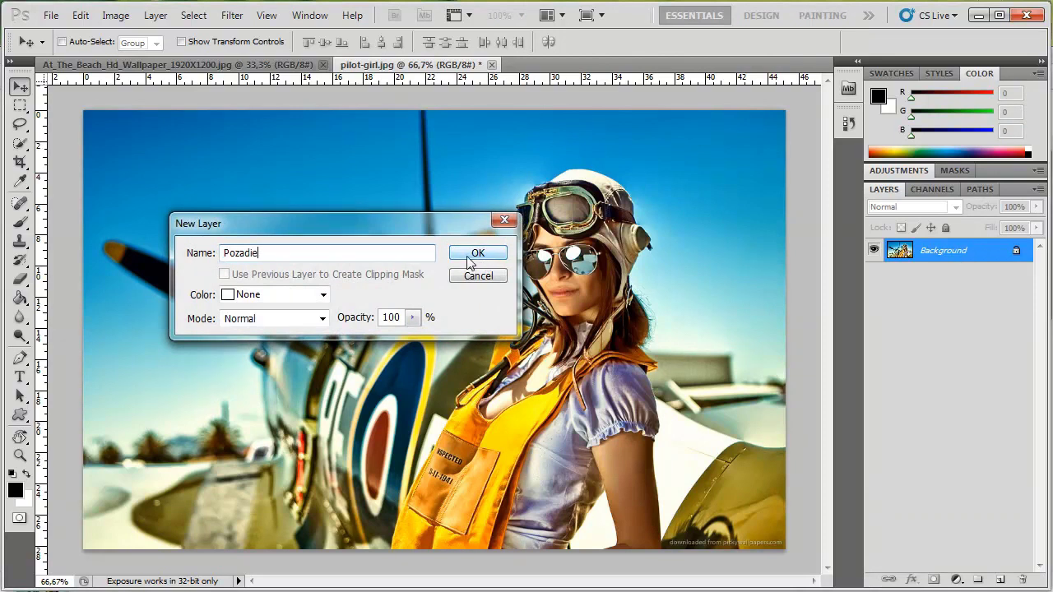
click(474, 260)
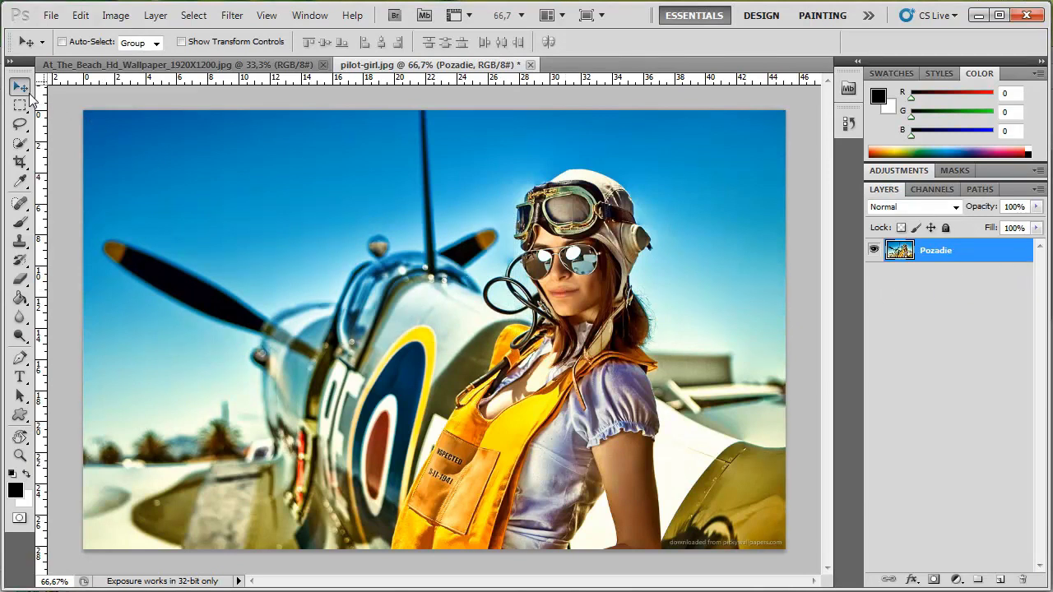
Step: Move the Pozadie layer and undo it, then pick Rectangular Marquee and list its variants
mouse_move(389, 202)
mouse_down()
mouse_move(387, 290)
mouse_move(500, 138)
mouse_move(341, 146)
mouse_move(331, 170)
mouse_move(345, 202)
mouse_move(383, 220)
mouse_up()
key(ctrl+z)
key(m)
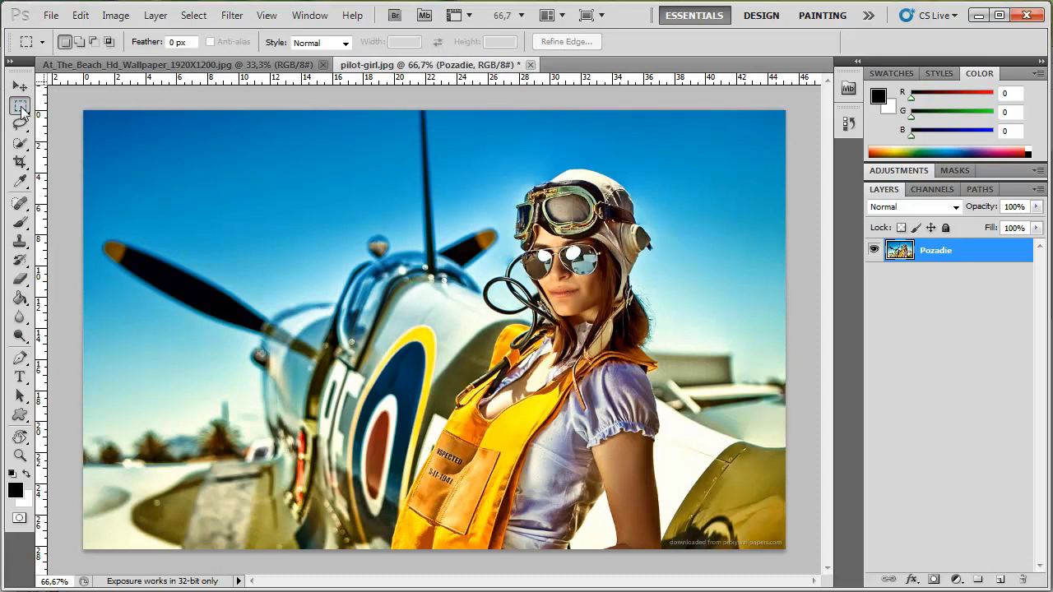
right_click(22, 111)
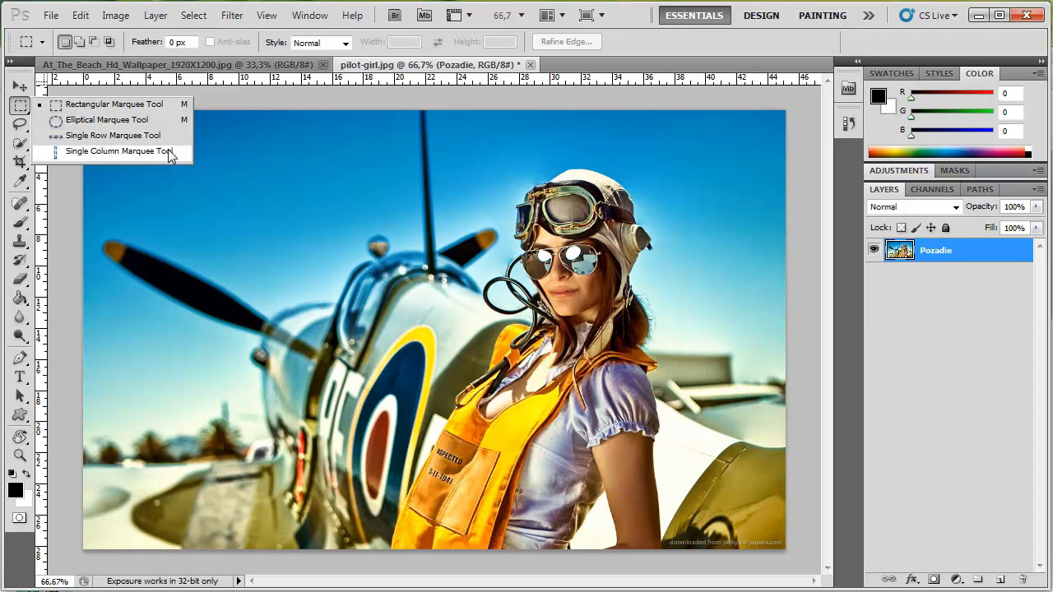
Step: Draw a trial rectangular selection in the sky and enlarge it down and right
click(146, 109)
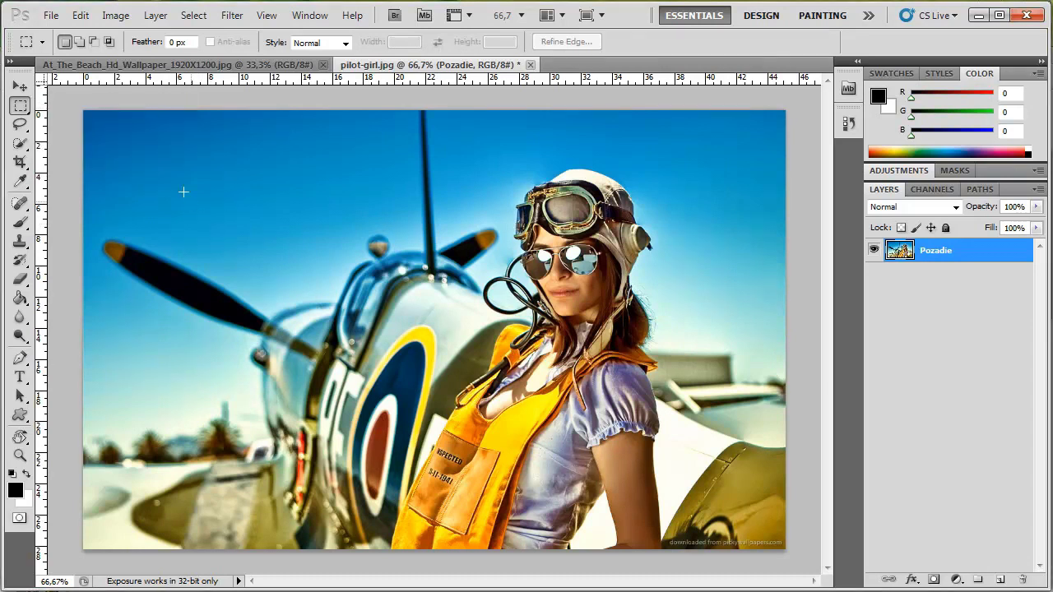
mouse_move(173, 176)
mouse_down()
mouse_move(236, 222)
mouse_move(456, 278)
mouse_move(354, 275)
mouse_move(310, 333)
mouse_move(345, 335)
mouse_move(543, 282)
mouse_move(278, 284)
mouse_move(219, 223)
mouse_up()
mouse_move(324, 222)
mouse_down()
mouse_move(445, 364)
mouse_move(387, 316)
mouse_move(362, 319)
mouse_move(410, 362)
mouse_move(464, 382)
mouse_move(337, 288)
mouse_up()
Step: Draw an elliptical selection in the sky, clear it, and list the lasso variants
right_click(19, 105)
click(81, 124)
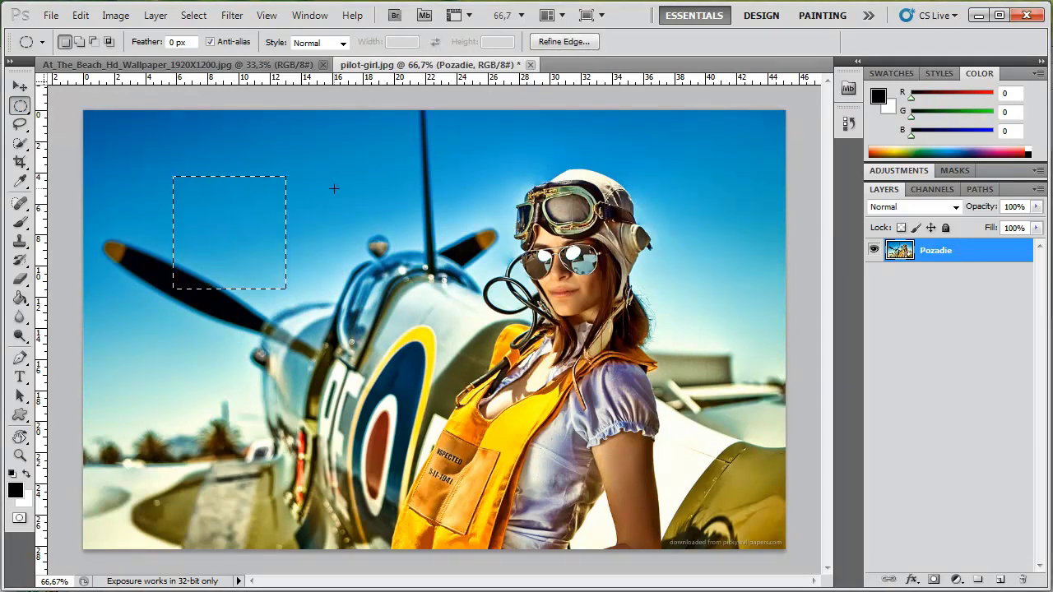
mouse_move(329, 185)
mouse_down()
mouse_move(511, 234)
mouse_move(492, 289)
mouse_move(340, 221)
mouse_move(614, 427)
mouse_move(569, 405)
mouse_move(582, 433)
mouse_up()
click(317, 259)
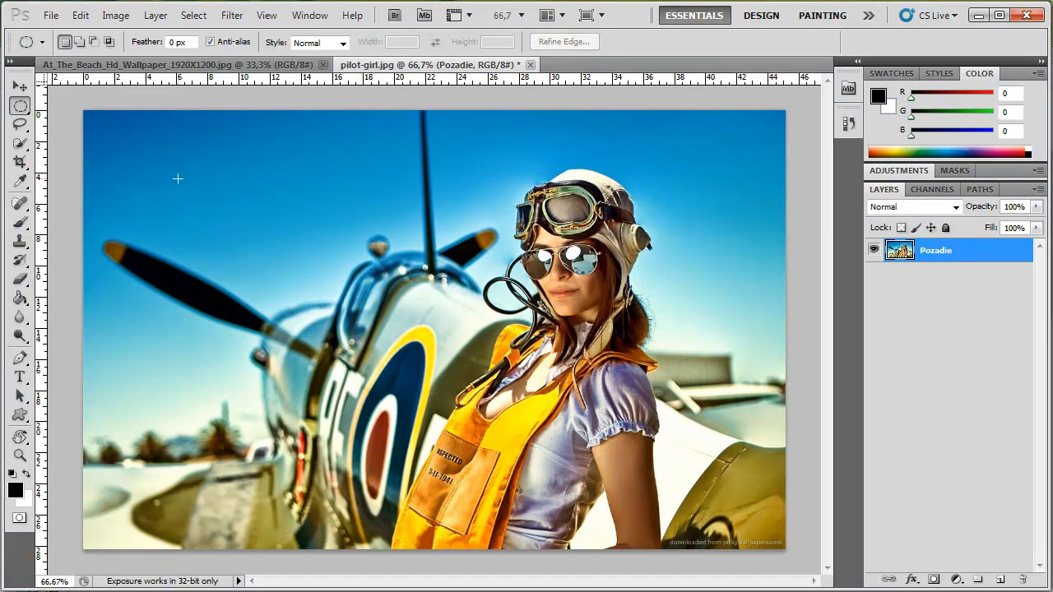
right_click(26, 113)
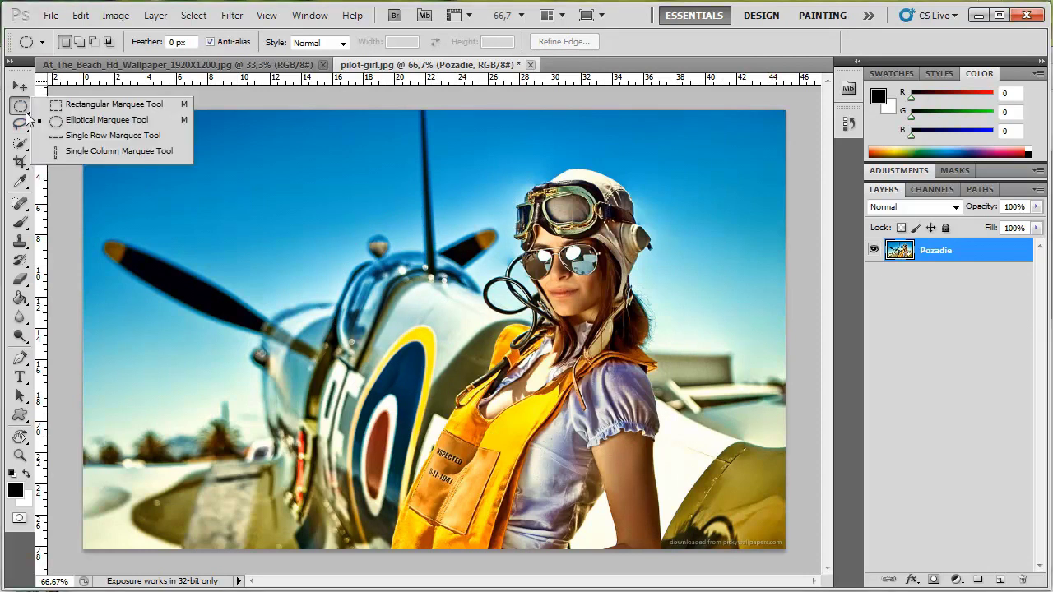
click(25, 129)
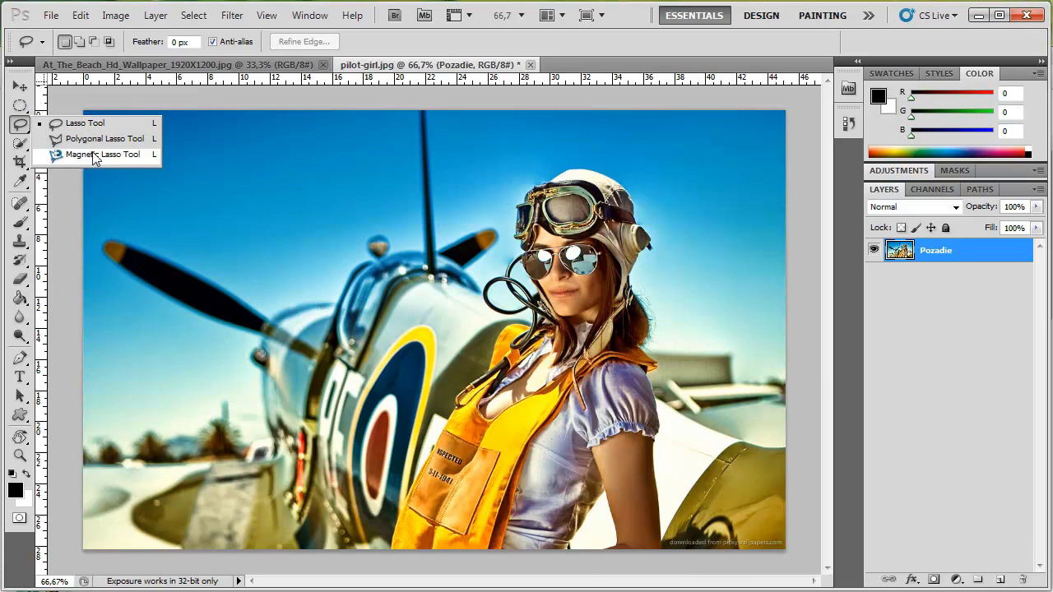
Step: Outline the left propeller blade freehand with the Lasso tool
click(93, 124)
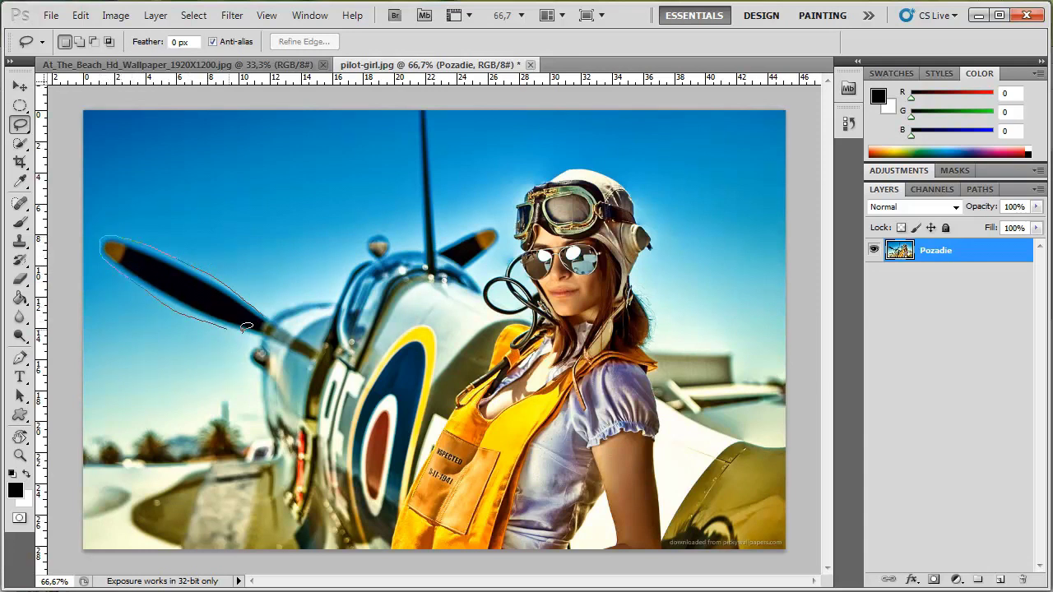
drag(265, 332, 262, 336)
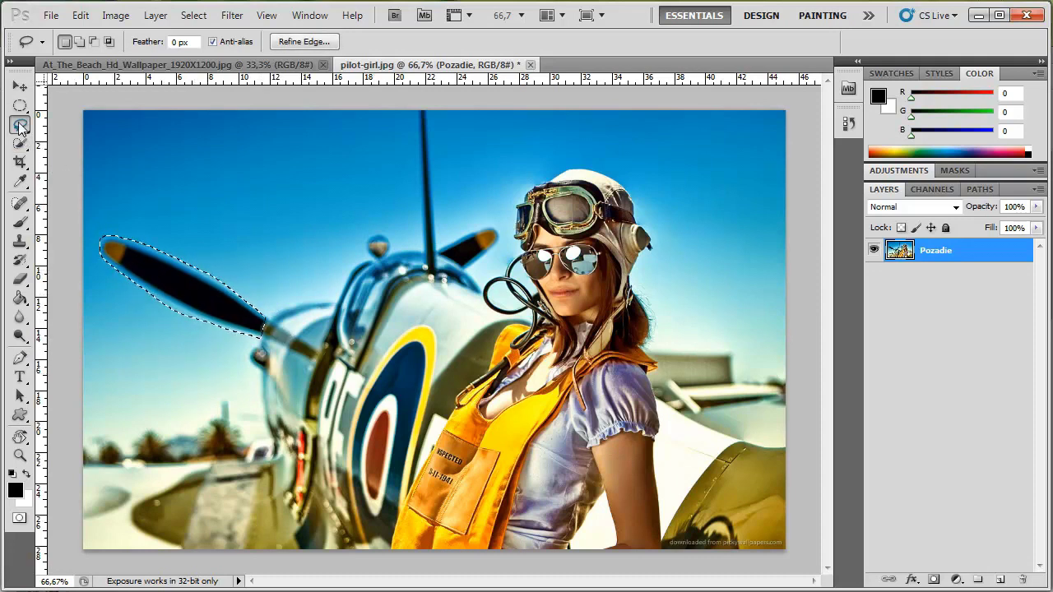
drag(20, 124, 49, 130)
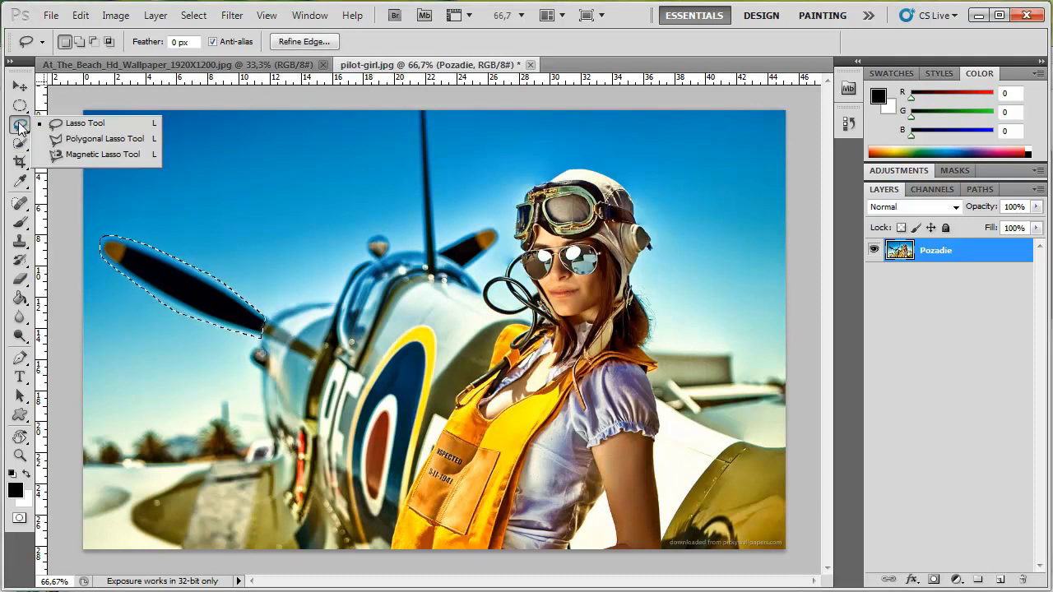
Step: With the Polygonal Lasso, clear the propeller selection, then outline and clear the canopy
click(88, 139)
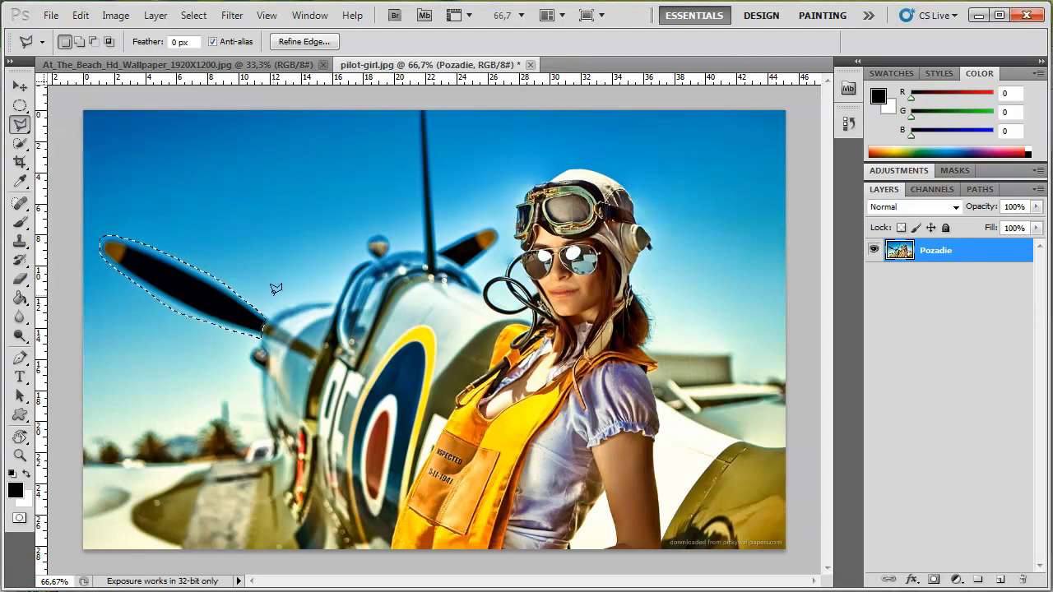
key(ctrl+d)
click(312, 302)
click(371, 252)
click(280, 311)
key(ctrl+d)
Step: Outline the antenna, cancel an unfinished knob outline, and check the Select menu
click(420, 103)
click(429, 274)
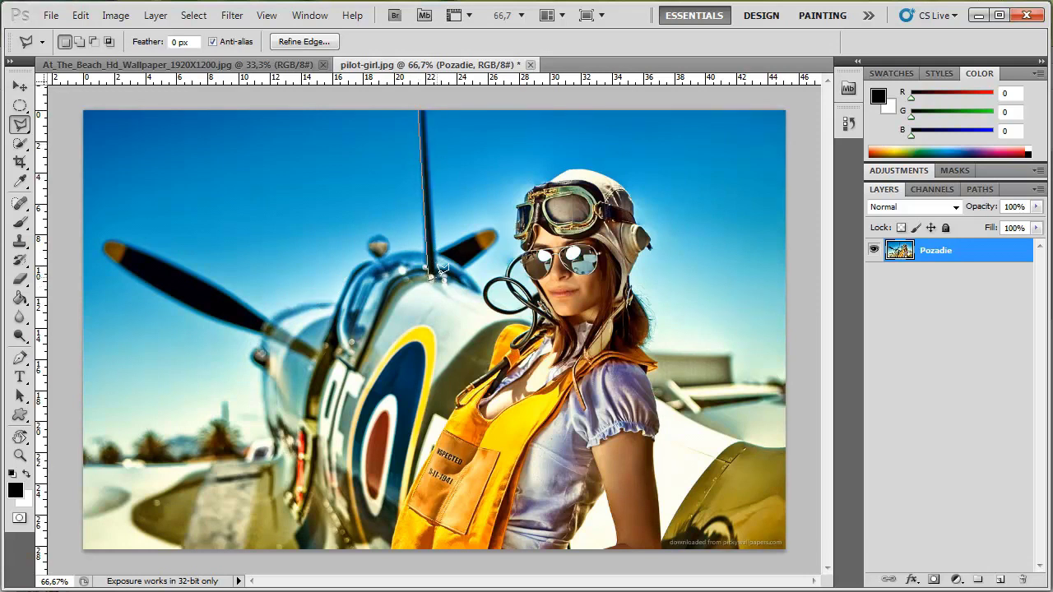
click(440, 270)
click(422, 102)
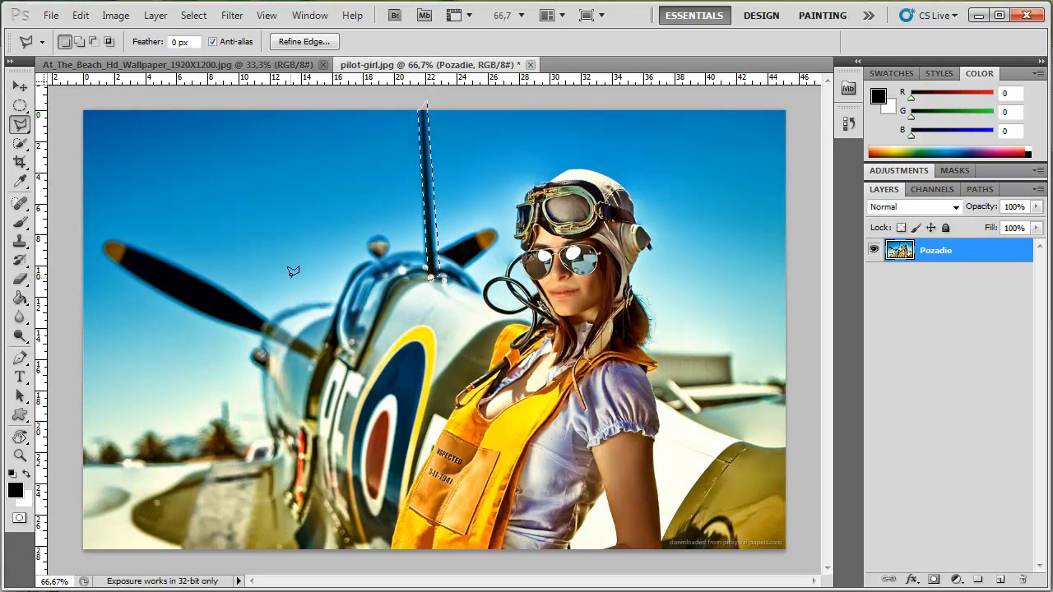
click(368, 254)
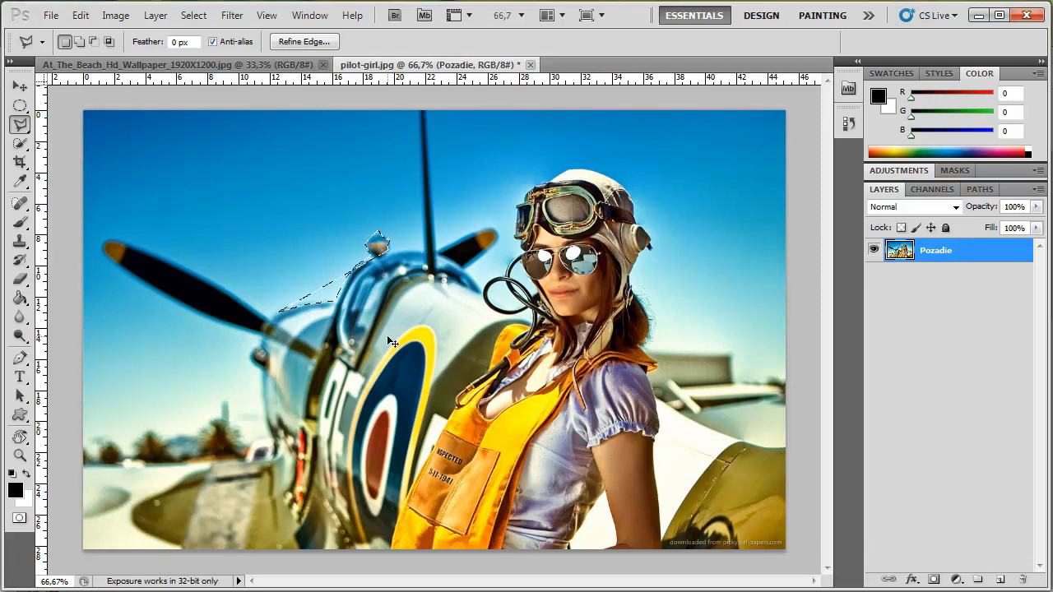
key(Escape)
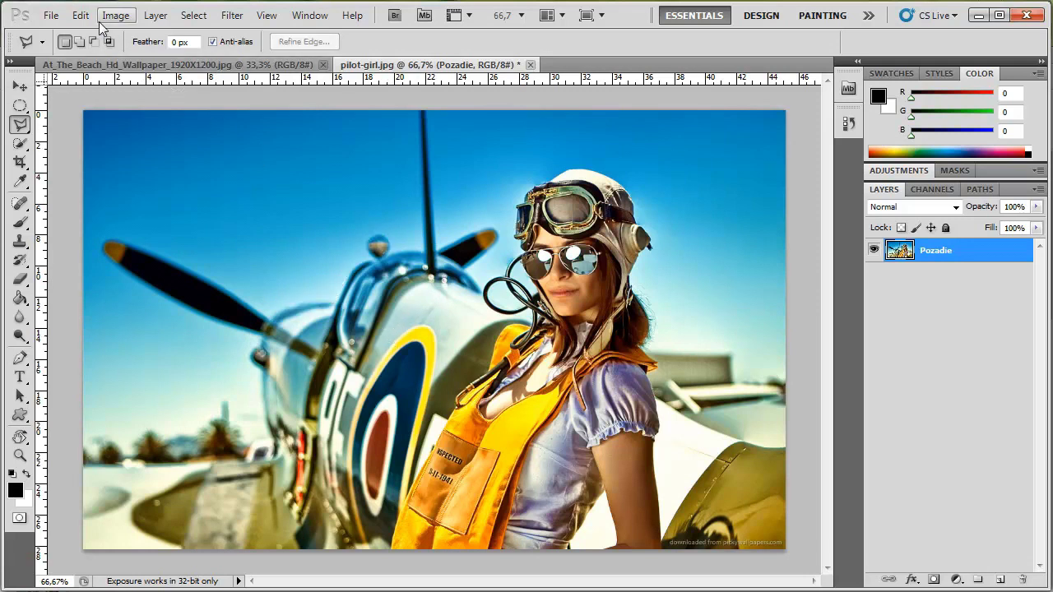
click(195, 17)
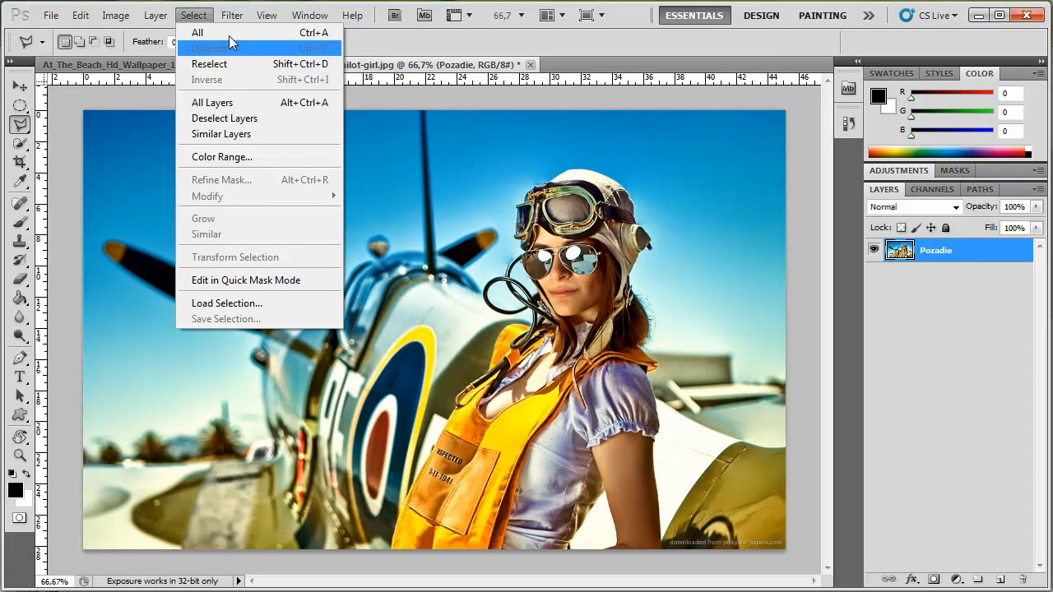
click(198, 16)
Step: Trace around the plane and pilot with the Magnetic Lasso until the outline closes
right_click(20, 124)
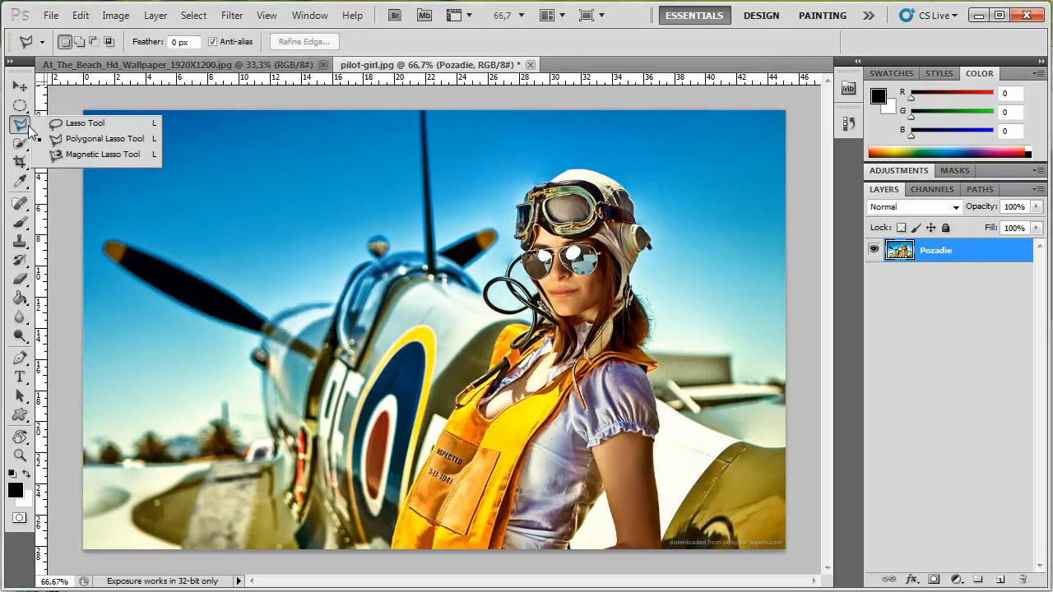
click(91, 151)
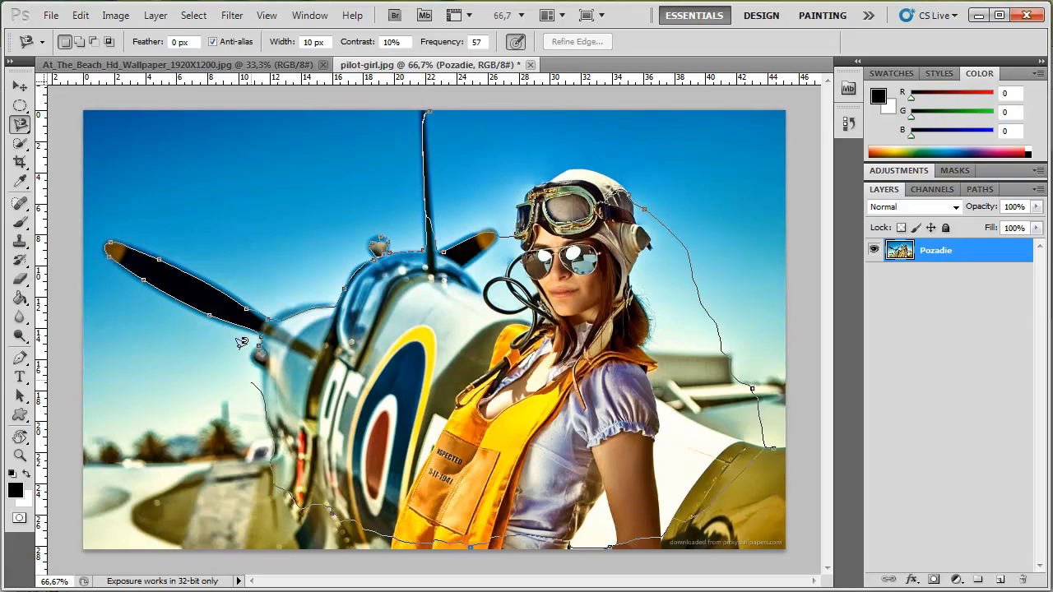
click(260, 336)
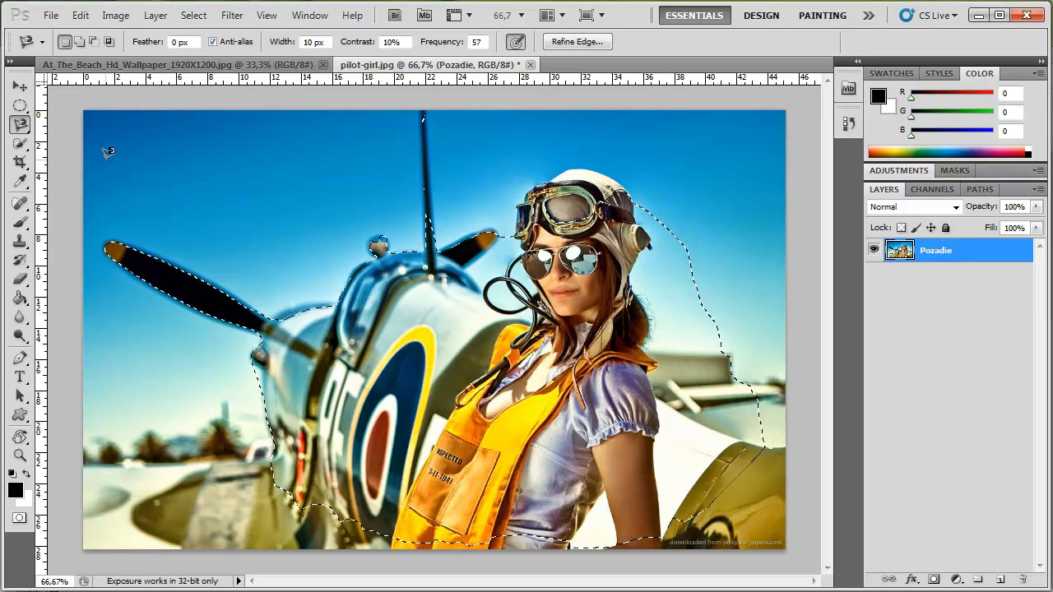
Step: Switch to the Quick Selection tool and clear the plane-and-pilot selection
click(24, 126)
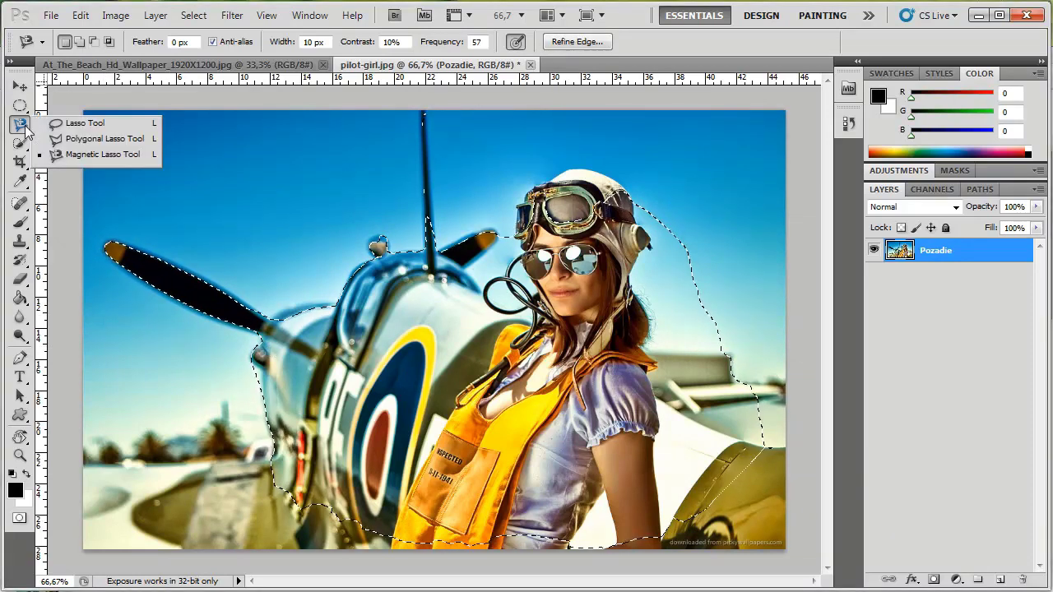
click(23, 130)
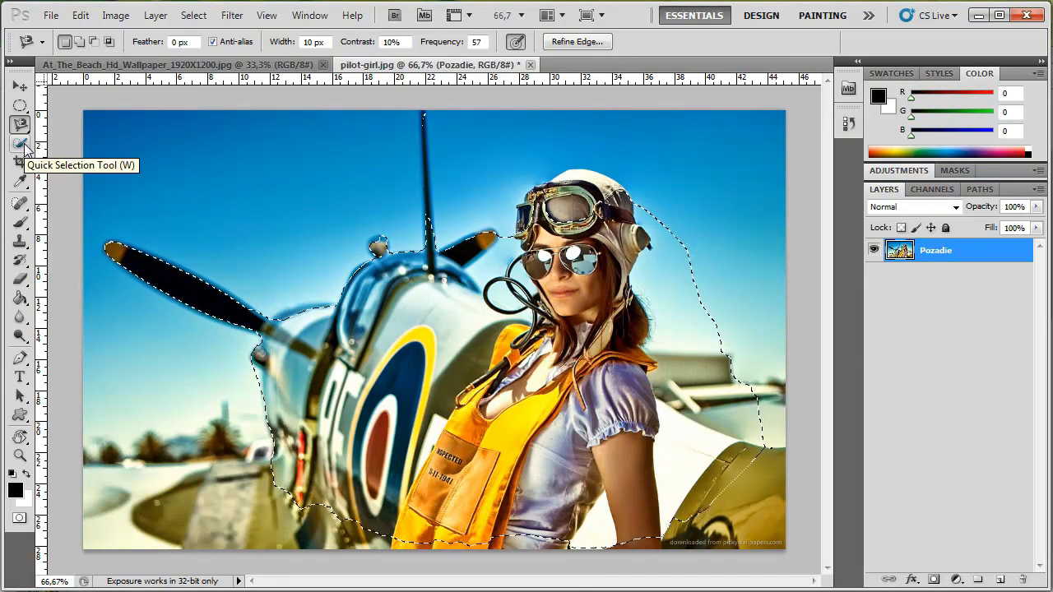
click(24, 145)
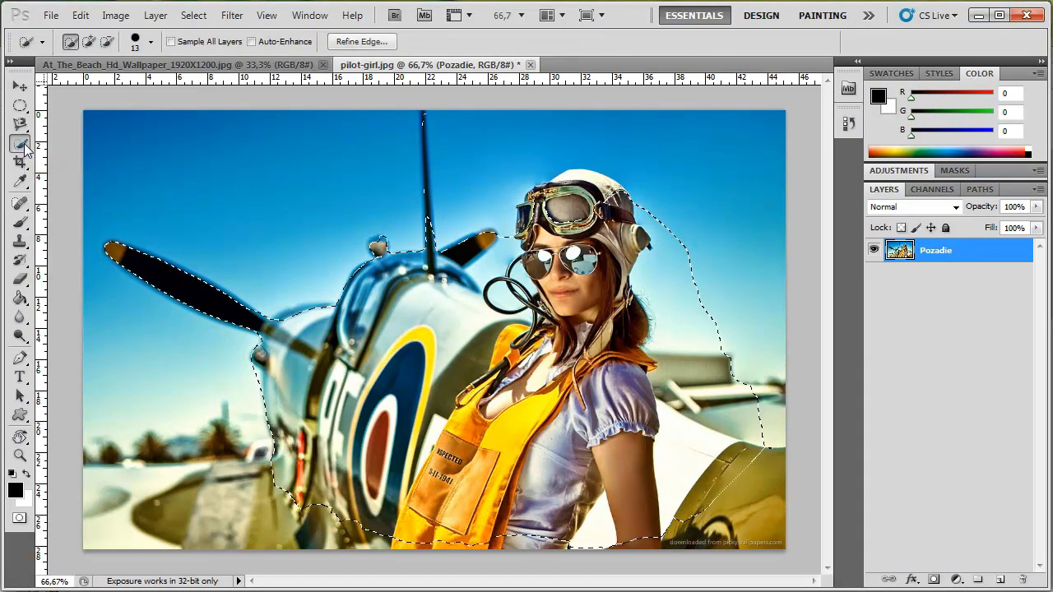
right_click(24, 145)
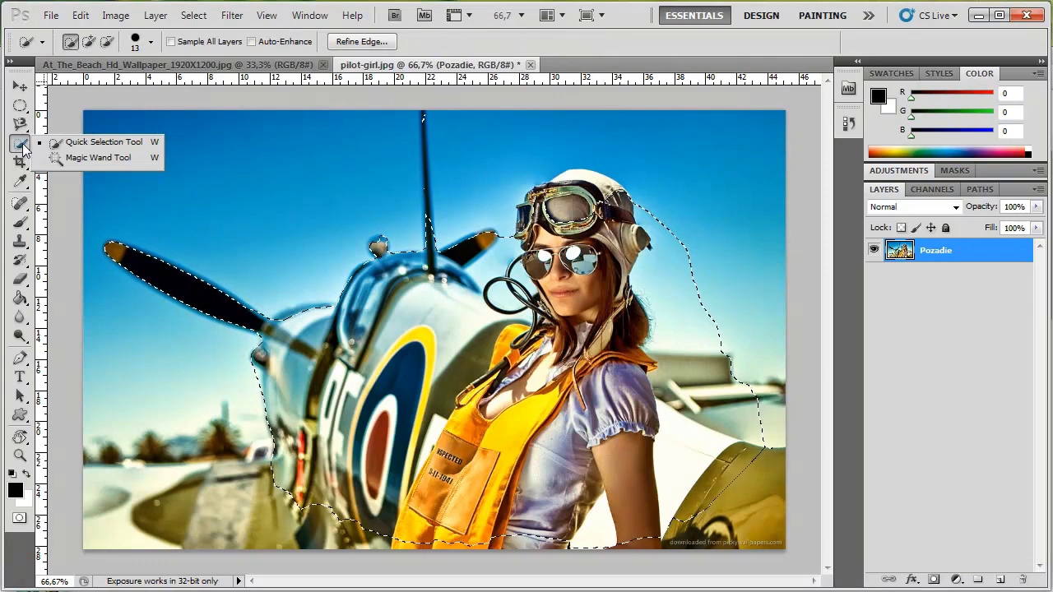
click(88, 144)
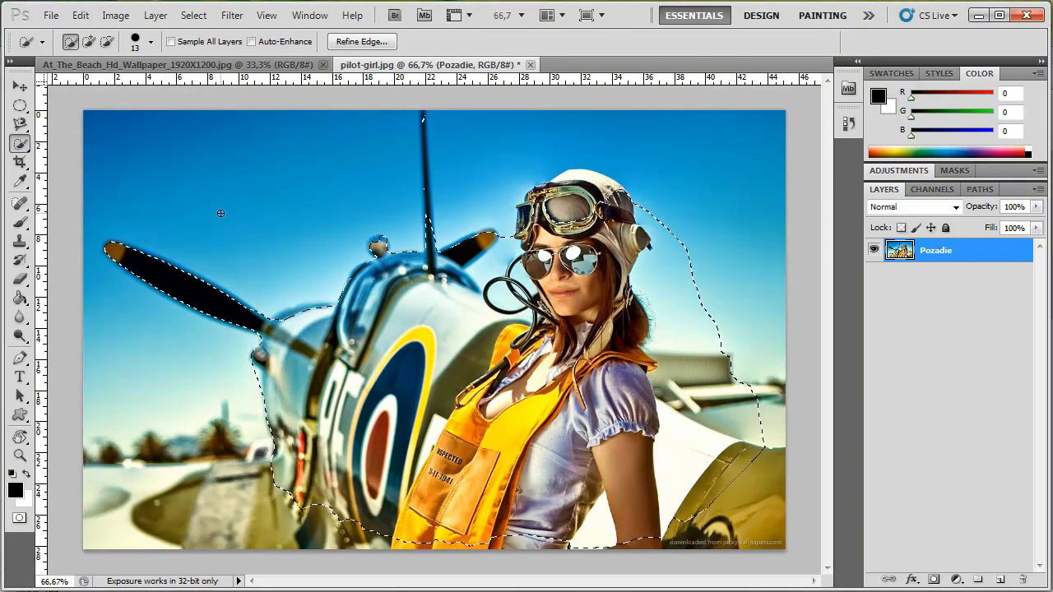
key(ctrl+d)
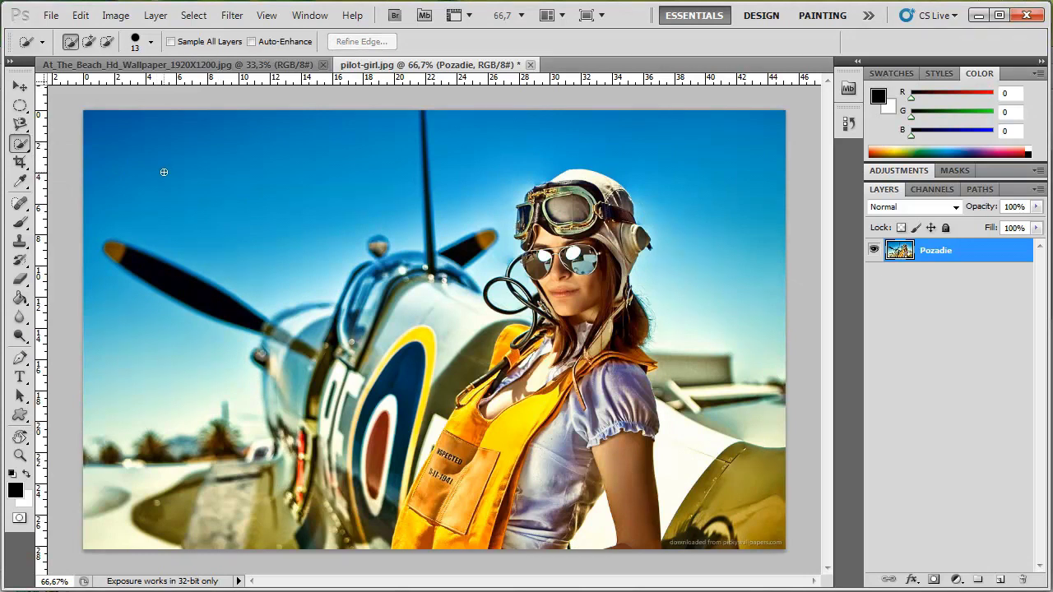
Step: Brush a trial sky selection, clear it, and list the Magic Wand variant
drag(164, 172, 666, 153)
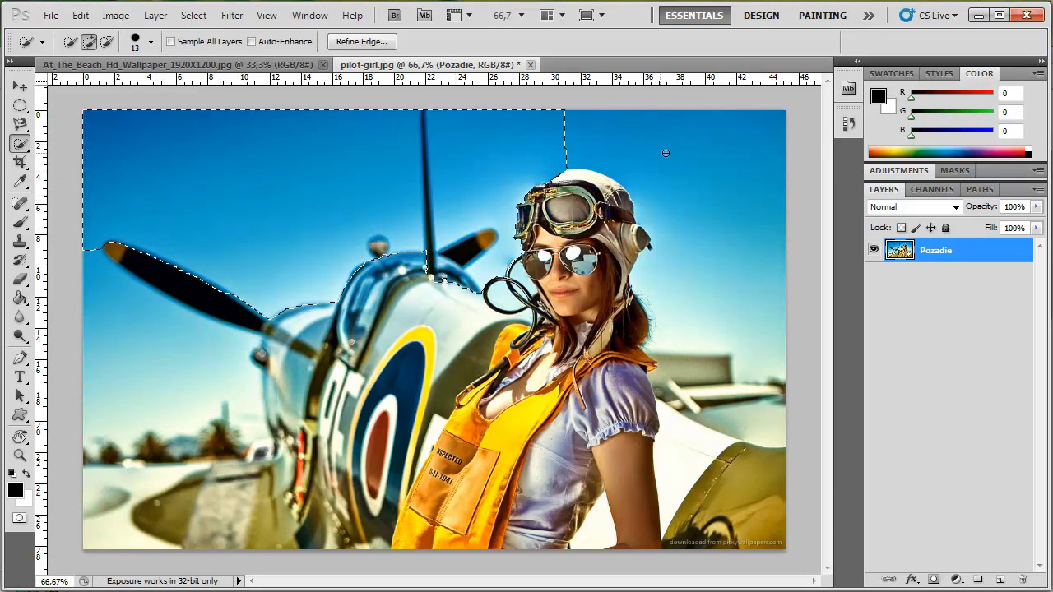
drag(729, 235, 742, 287)
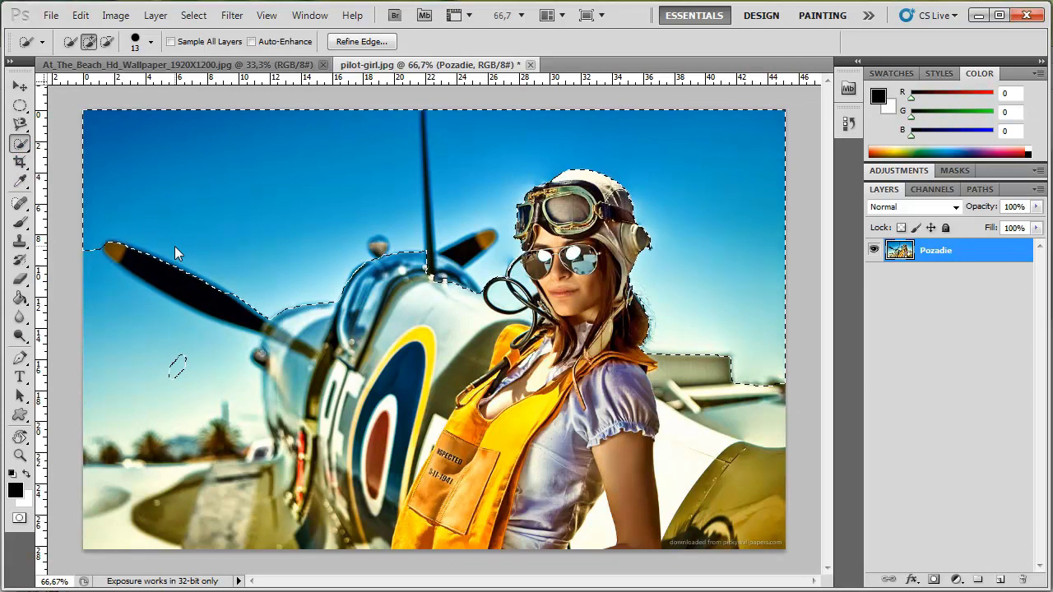
key(ctrl+d)
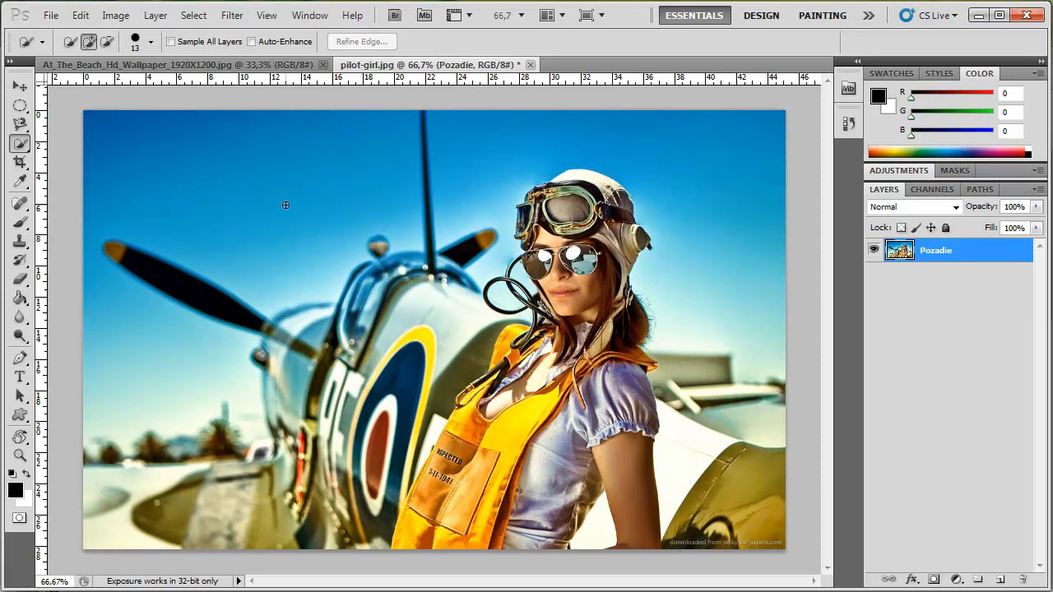
right_click(20, 144)
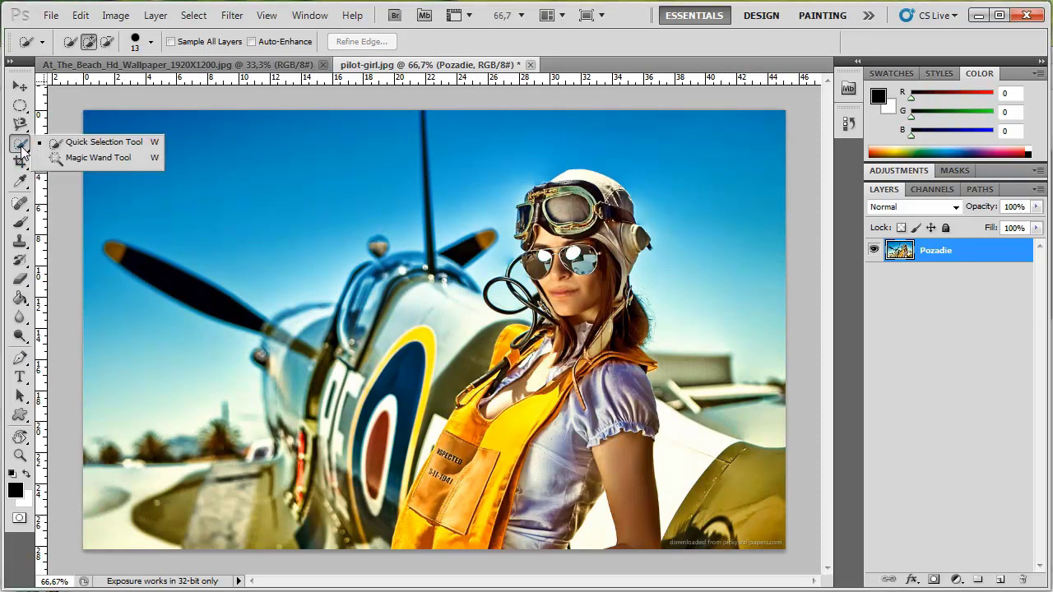
Step: Magic Wand-select sky patches and the white area right of the girl, then deselect
click(87, 159)
click(241, 186)
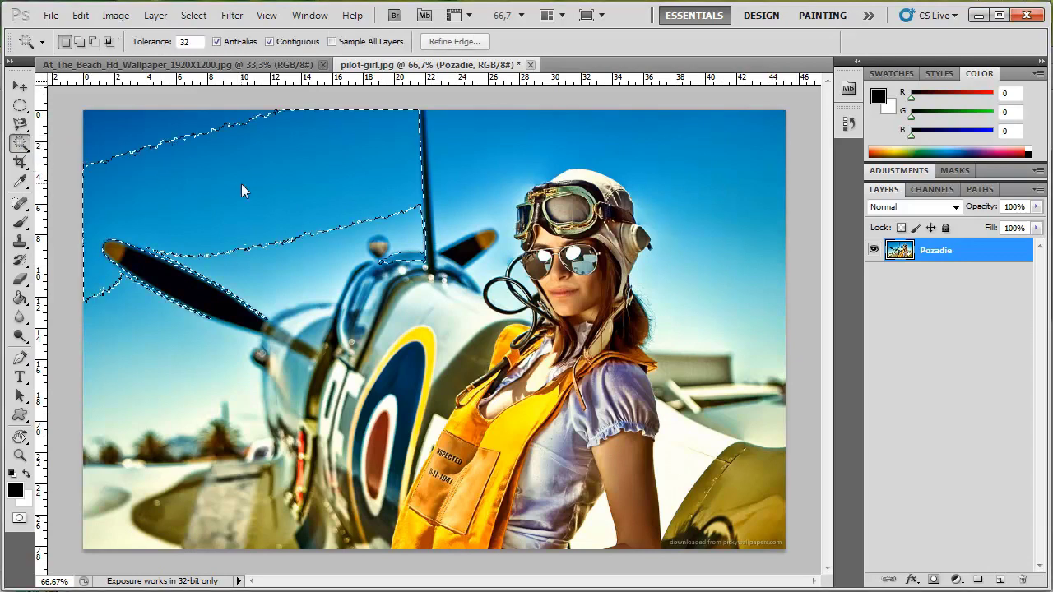
click(625, 148)
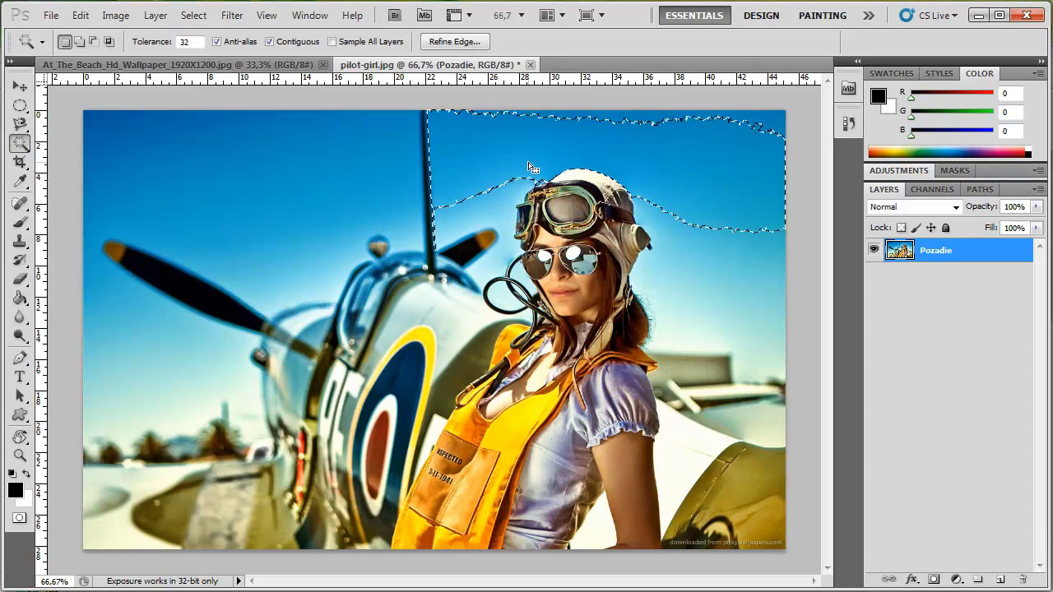
click(739, 274)
click(748, 319)
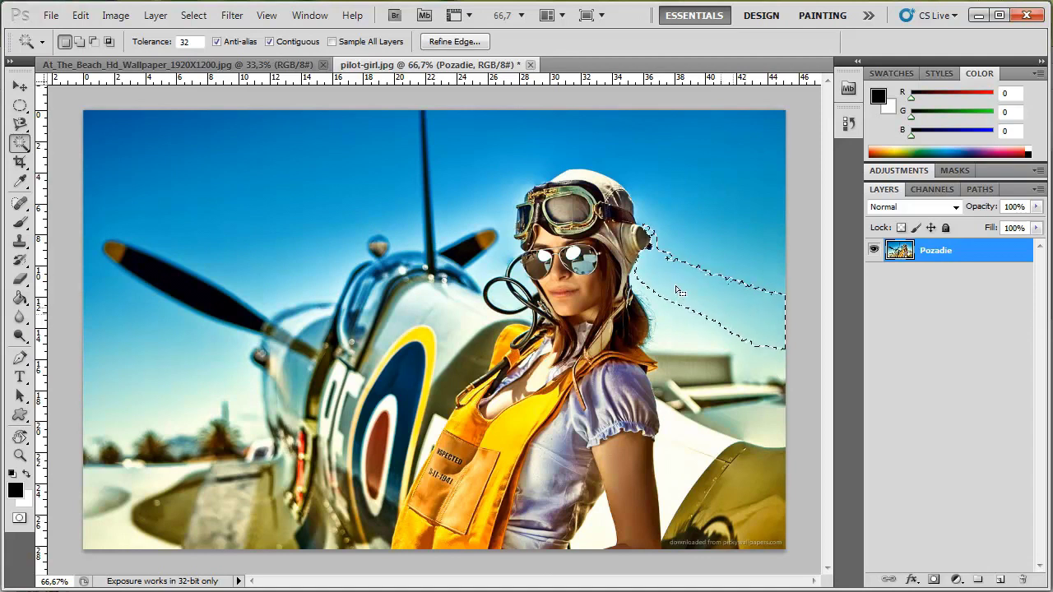
click(684, 451)
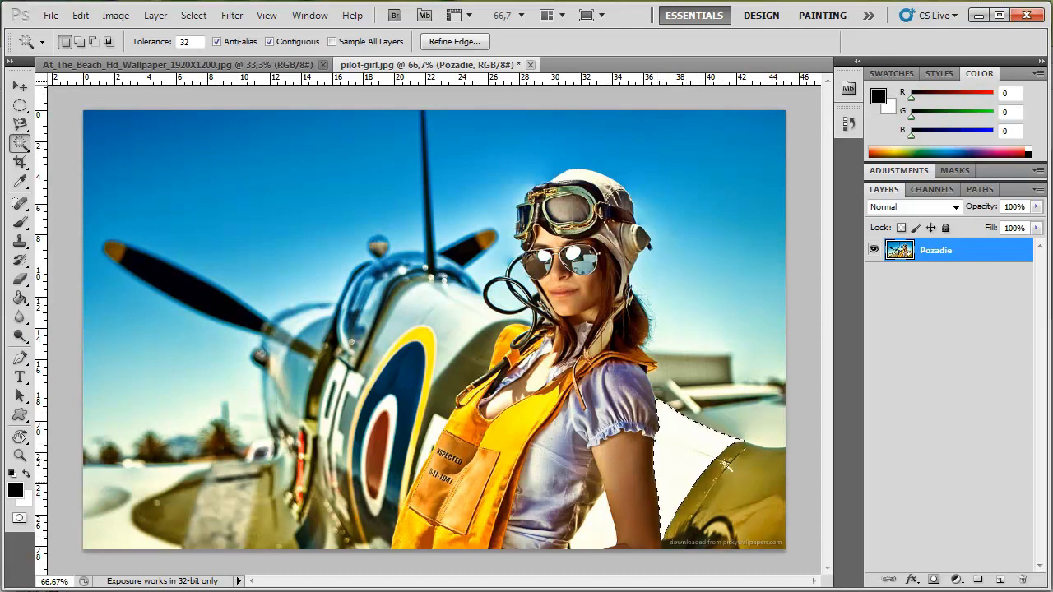
click(164, 159)
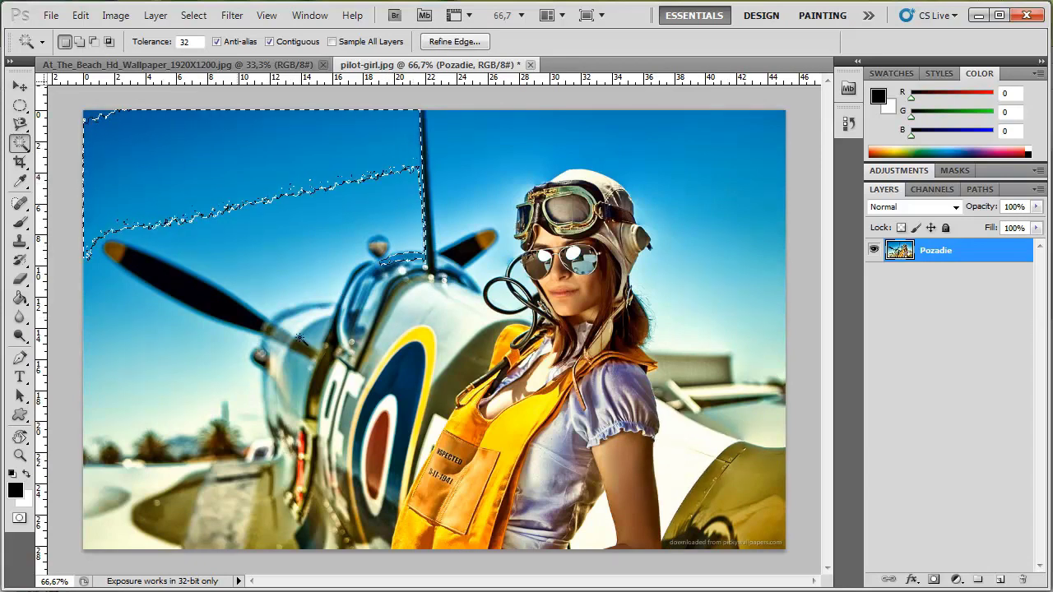
key(ctrl+d)
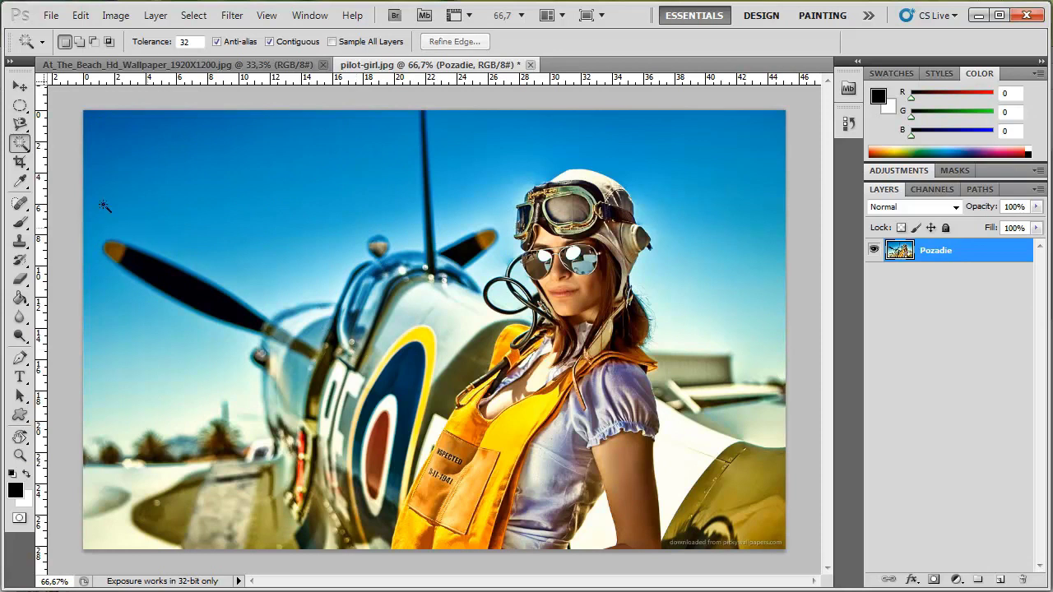
Step: Draw a crop box over the photo, extend it toward the lower right, then cancel
click(22, 164)
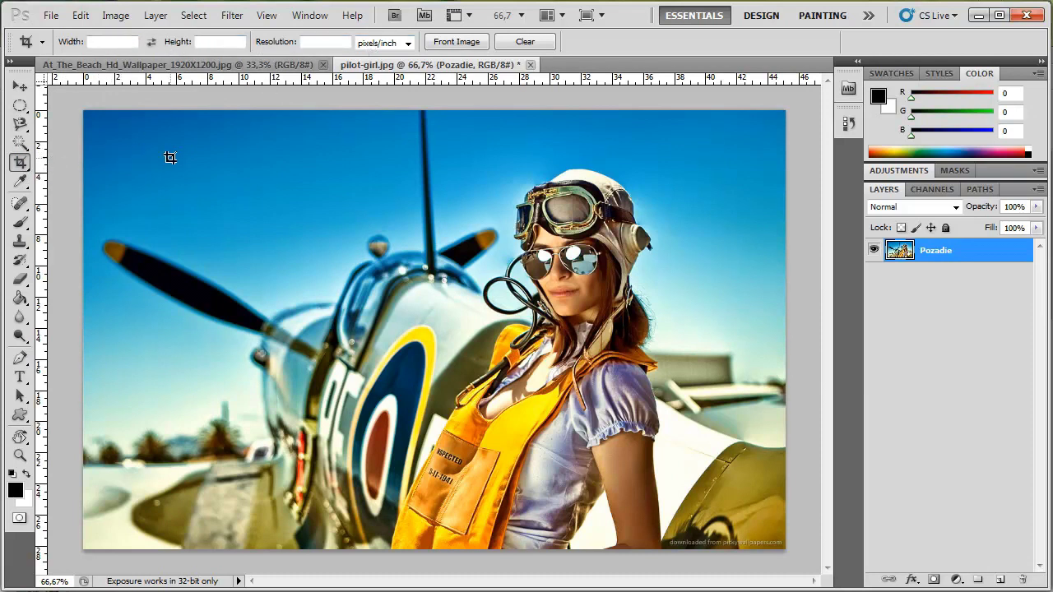
drag(169, 157, 555, 366)
drag(555, 366, 651, 442)
drag(651, 441, 677, 472)
drag(677, 472, 677, 472)
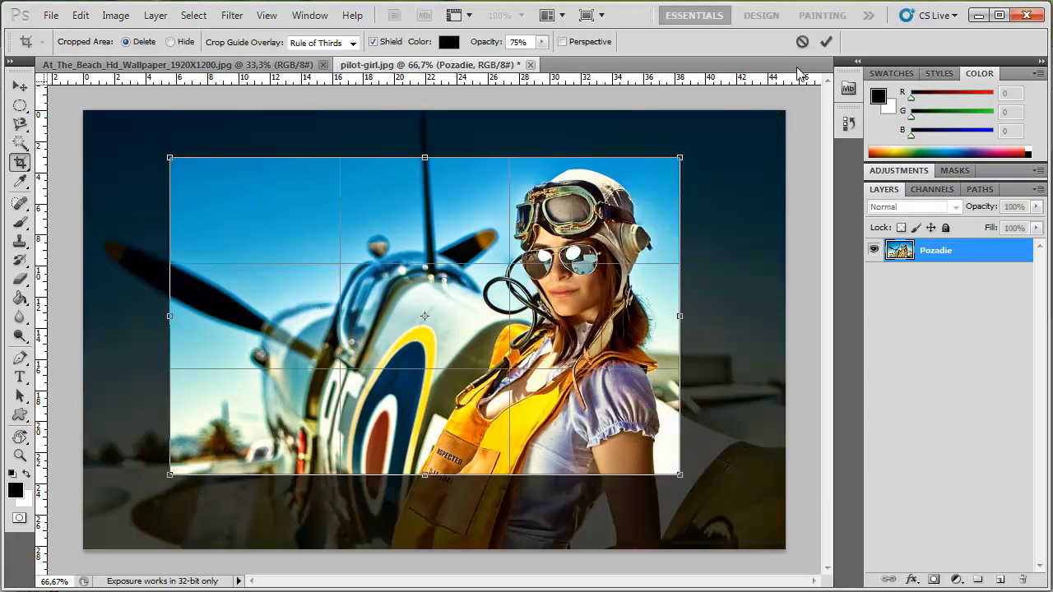
click(802, 42)
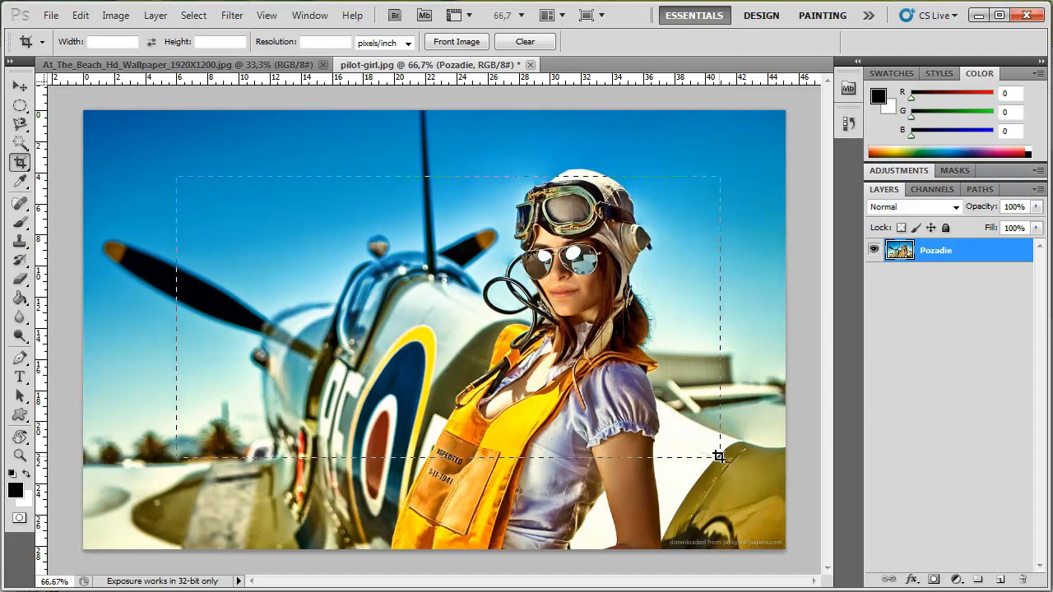
Step: Position a crop box over the girl, apply the crop, then undo it
mouse_move(719, 456)
mouse_down()
mouse_move(767, 487)
mouse_move(696, 446)
mouse_move(666, 498)
mouse_up()
mouse_move(666, 497)
mouse_down()
mouse_move(749, 486)
mouse_move(528, 477)
mouse_move(716, 470)
mouse_move(591, 470)
mouse_move(669, 470)
mouse_move(684, 481)
mouse_up()
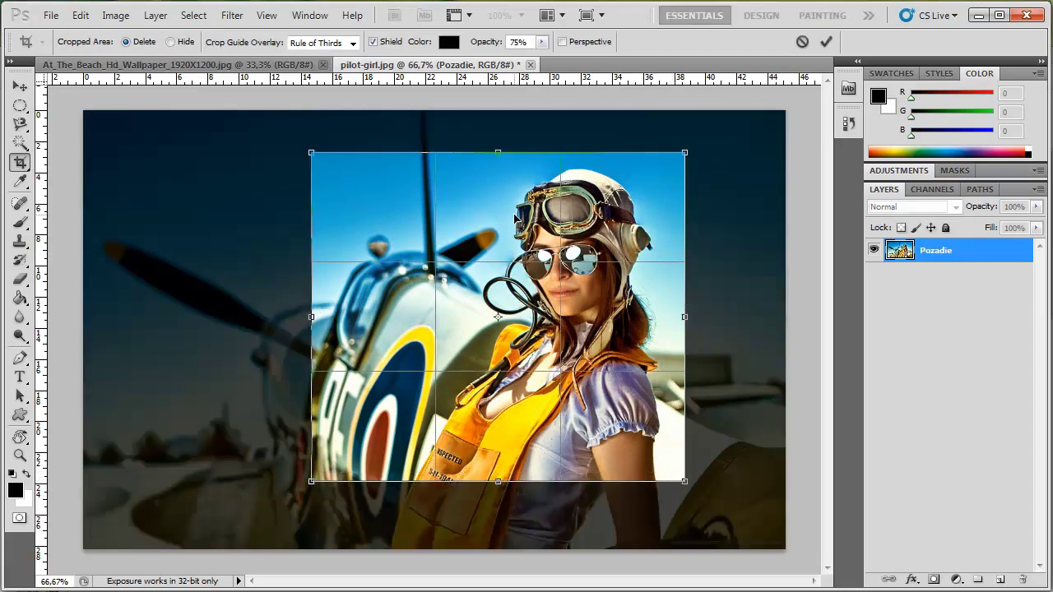
mouse_move(517, 220)
mouse_down()
mouse_move(481, 240)
mouse_move(502, 226)
mouse_up()
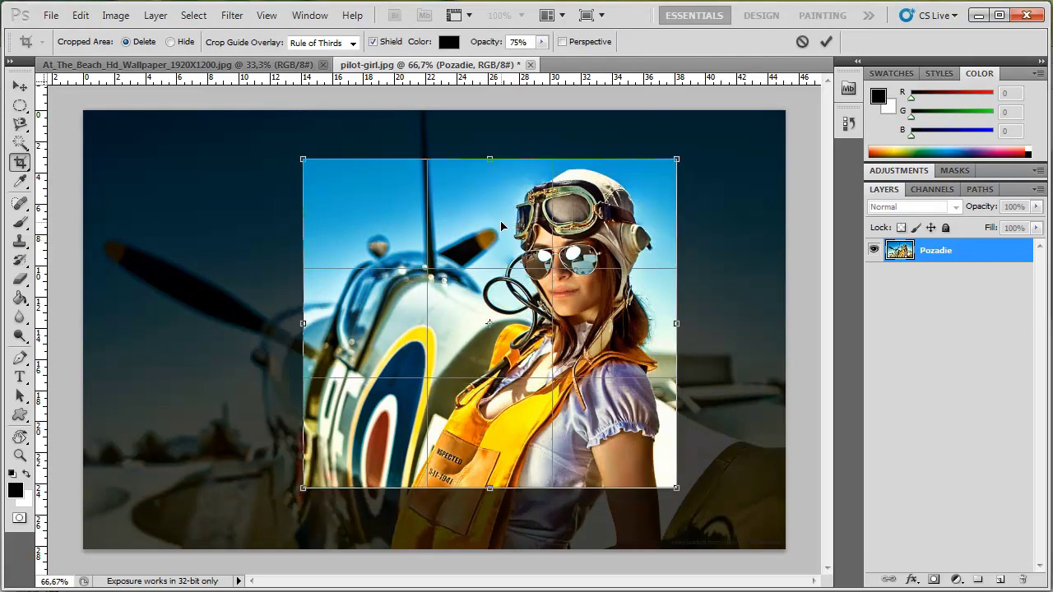
click(826, 44)
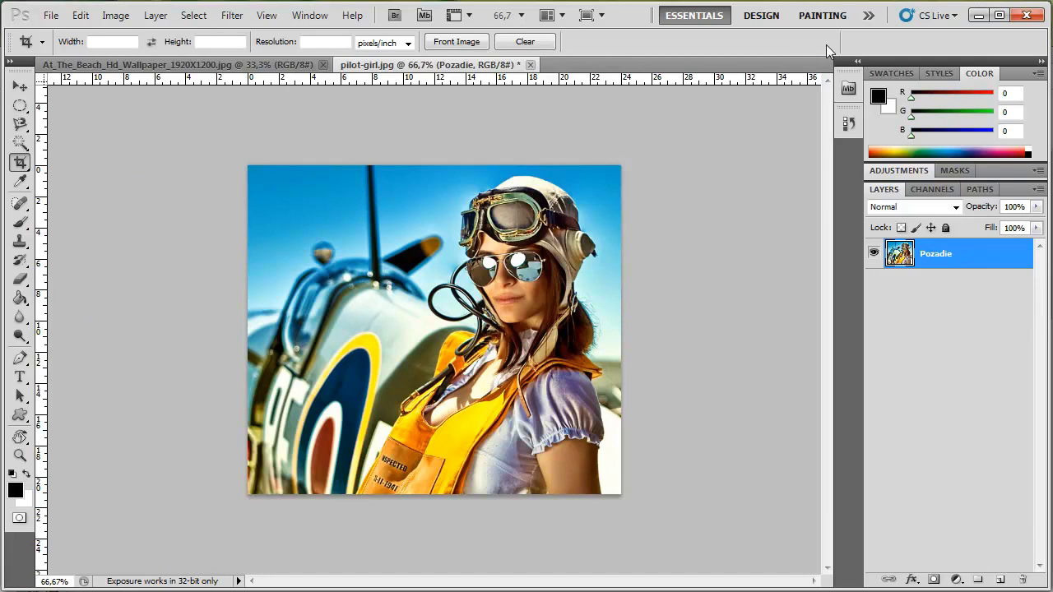
key(ctrl+z)
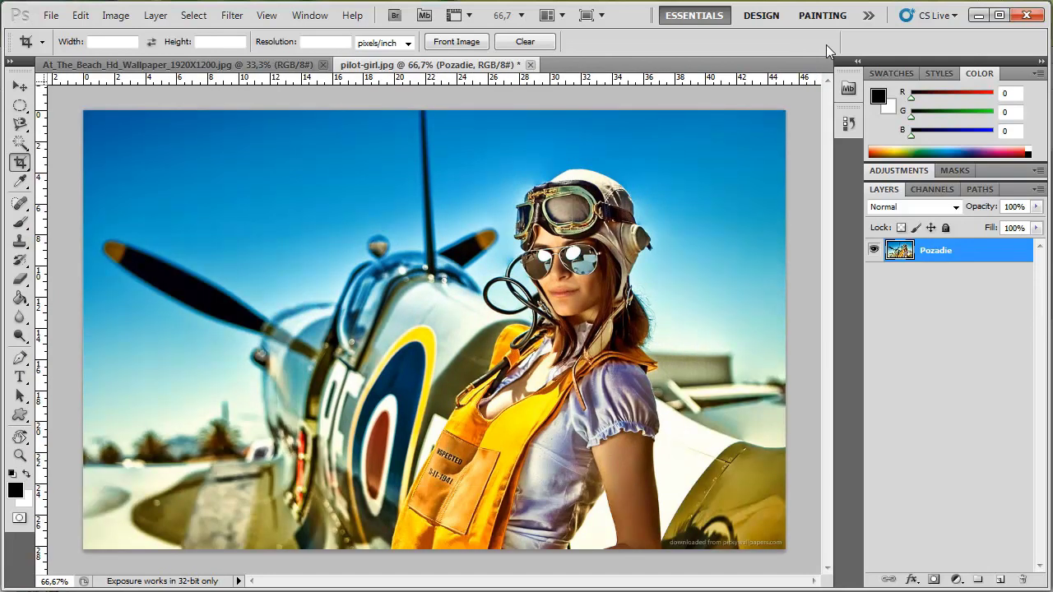
Step: Draw a trial slice around the propeller area with the Slice tool and delete it
click(20, 165)
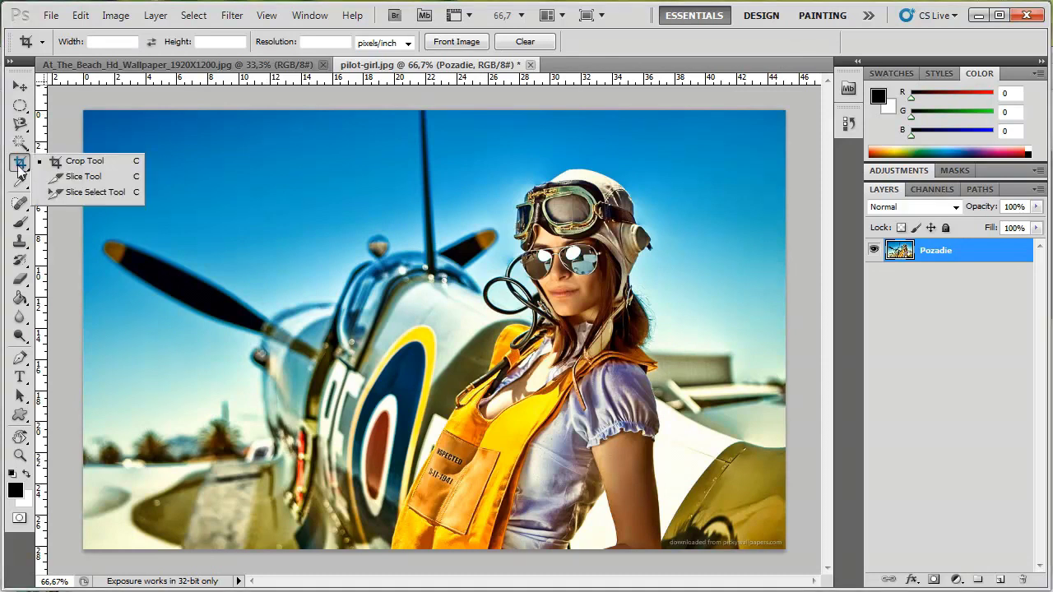
click(100, 178)
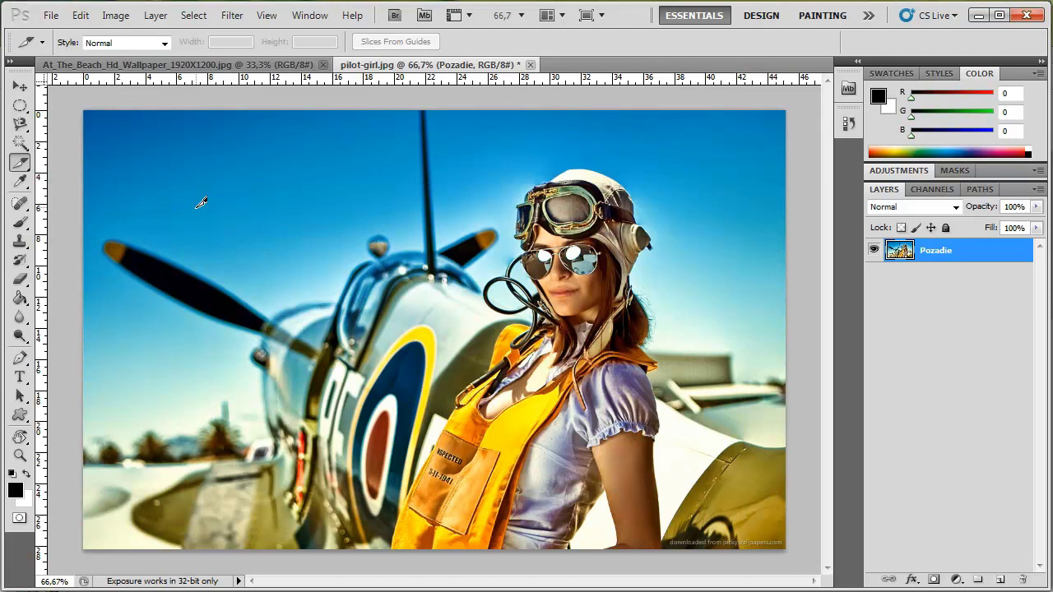
mouse_move(170, 199)
mouse_down()
mouse_move(354, 259)
mouse_move(361, 281)
mouse_up()
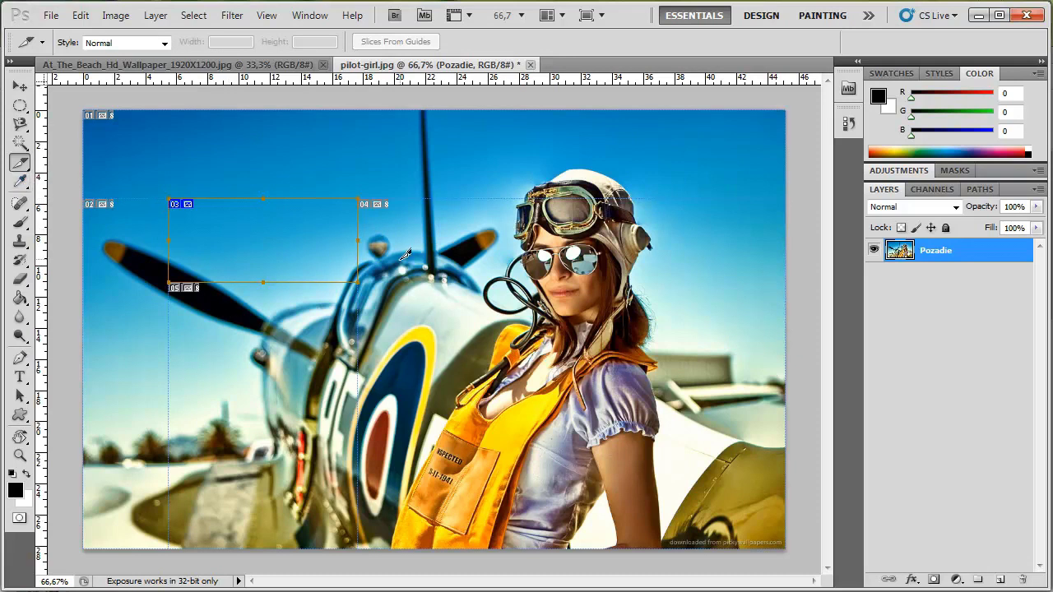
key(Delete)
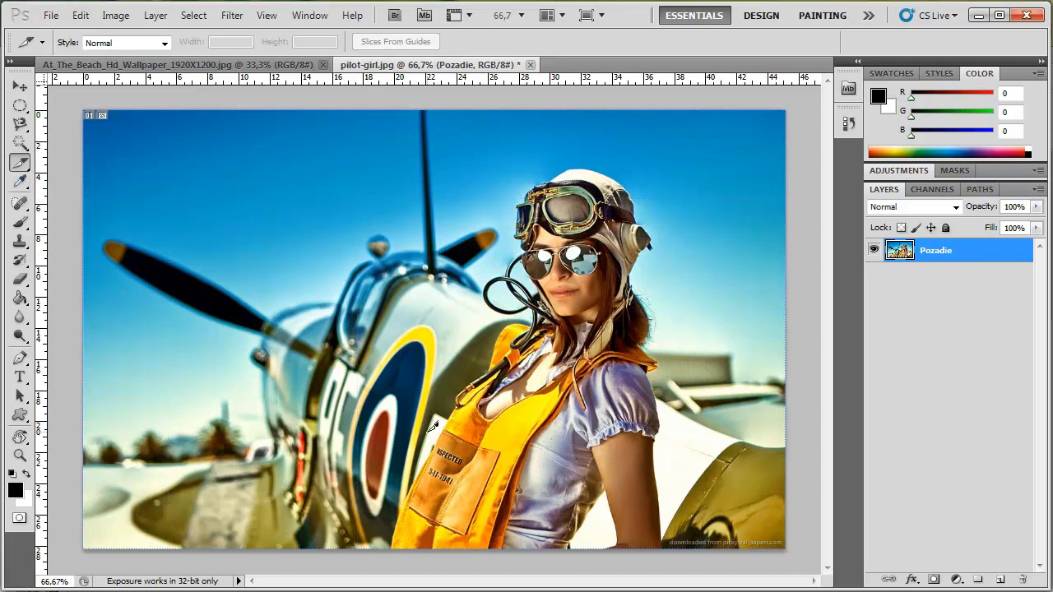
key(ctrl+z)
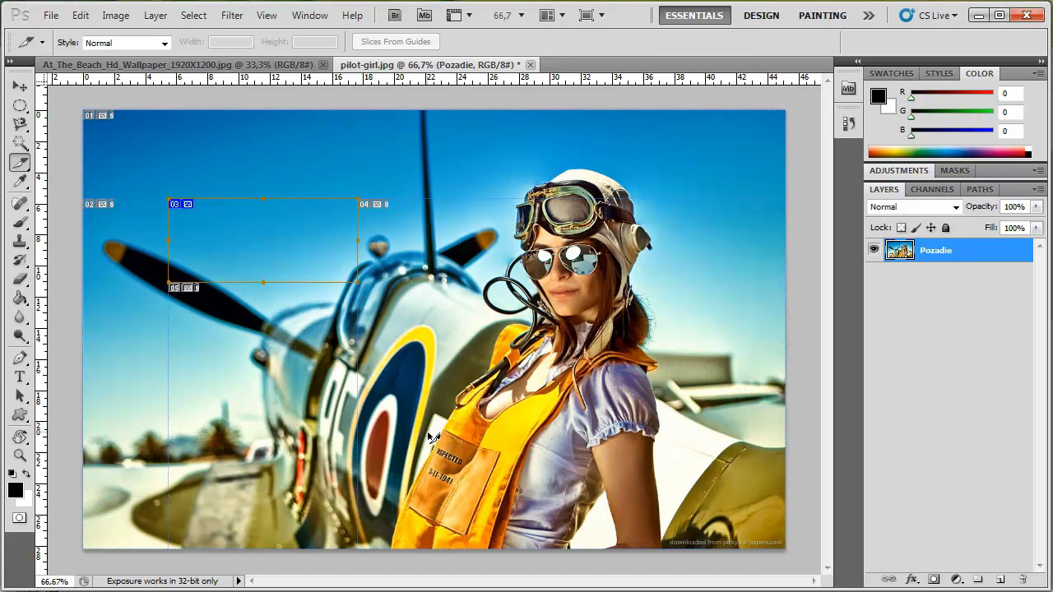
key(ctrl+z)
key(ctrl+z)
key(ctrl+z)
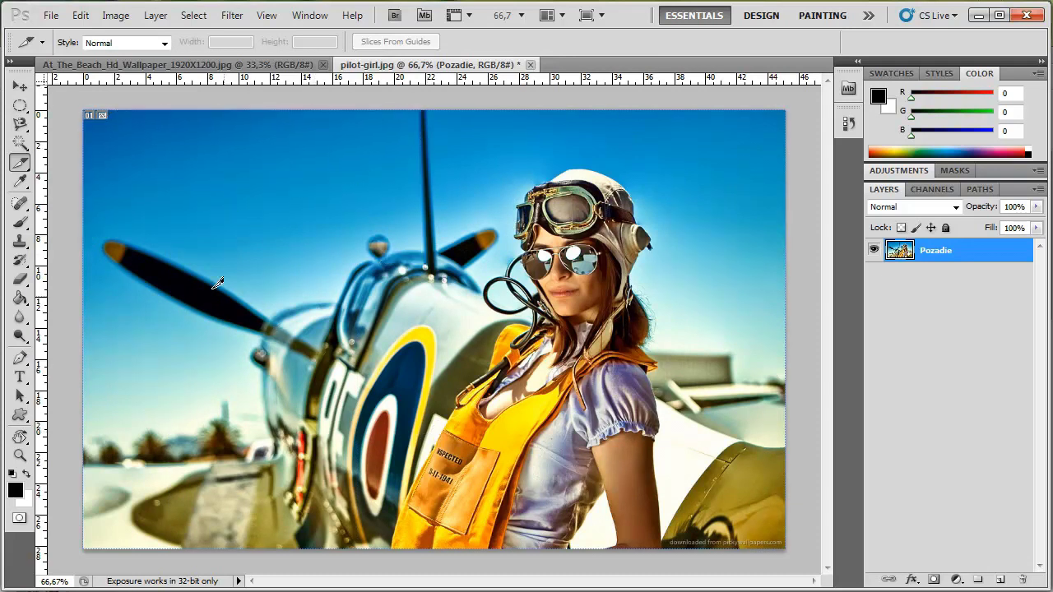
Step: Sample the vest's yellow (R 251, G 221, B 1) as the foreground colour
click(22, 182)
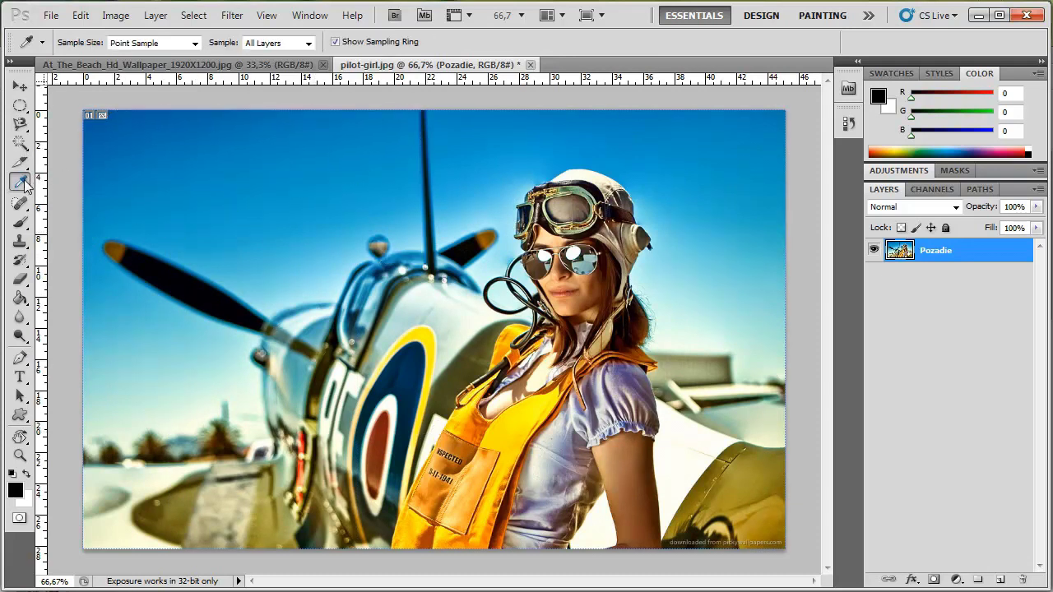
right_click(25, 184)
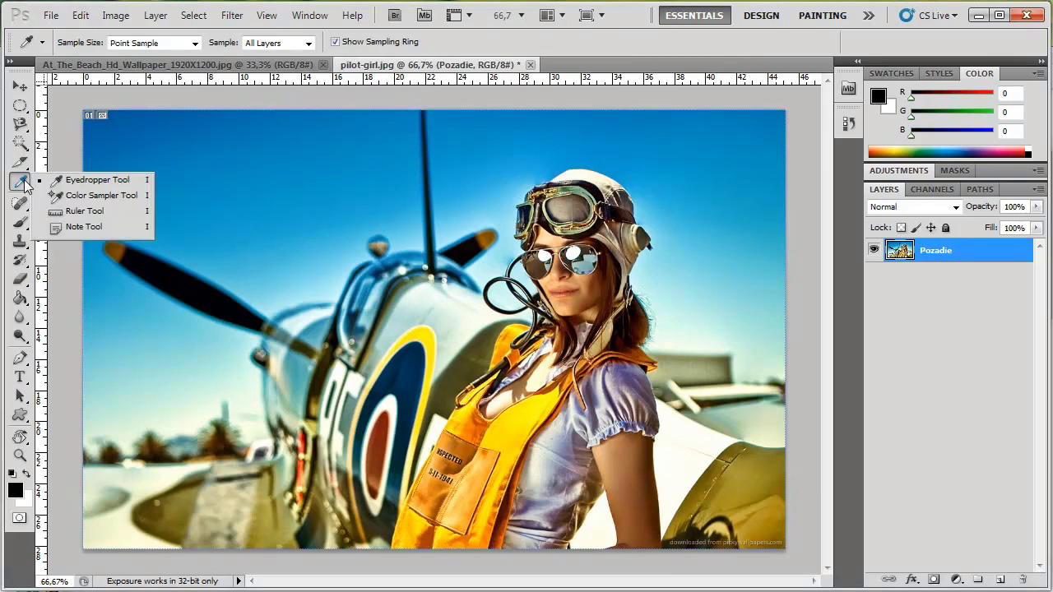
click(112, 183)
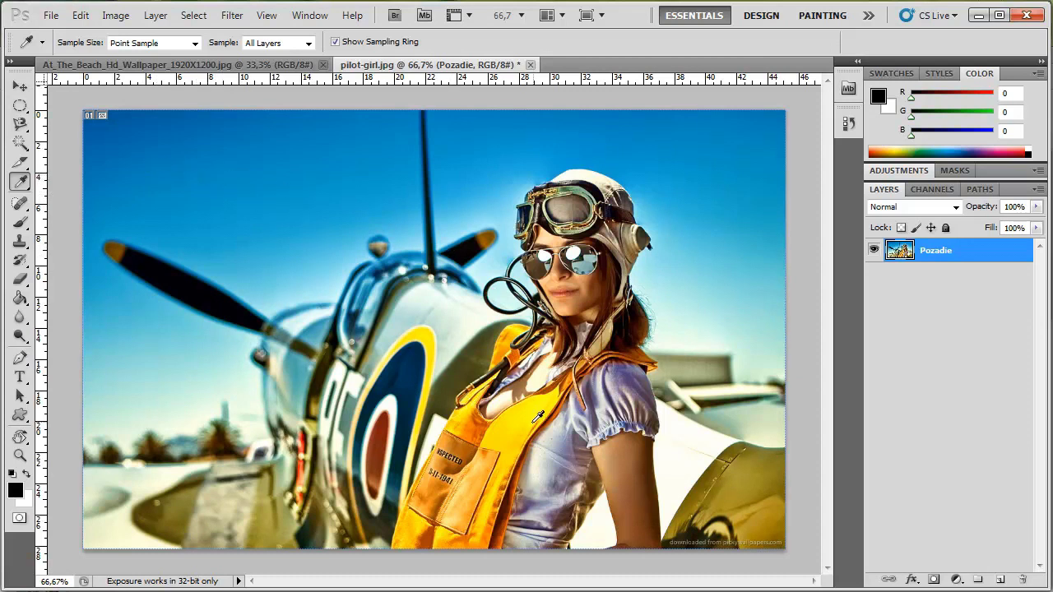
click(444, 314)
mouse_move(444, 314)
mouse_down()
mouse_move(491, 375)
mouse_move(520, 445)
mouse_move(474, 426)
mouse_move(495, 439)
mouse_up()
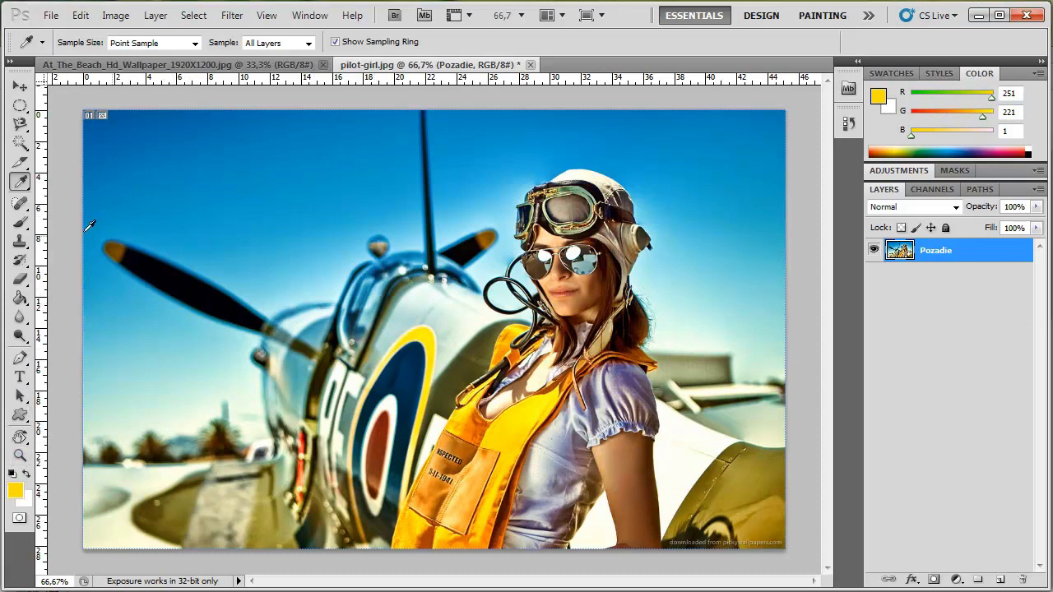
click(20, 222)
Step: Paint a trial yellow stroke along the propeller and undo it
click(182, 197)
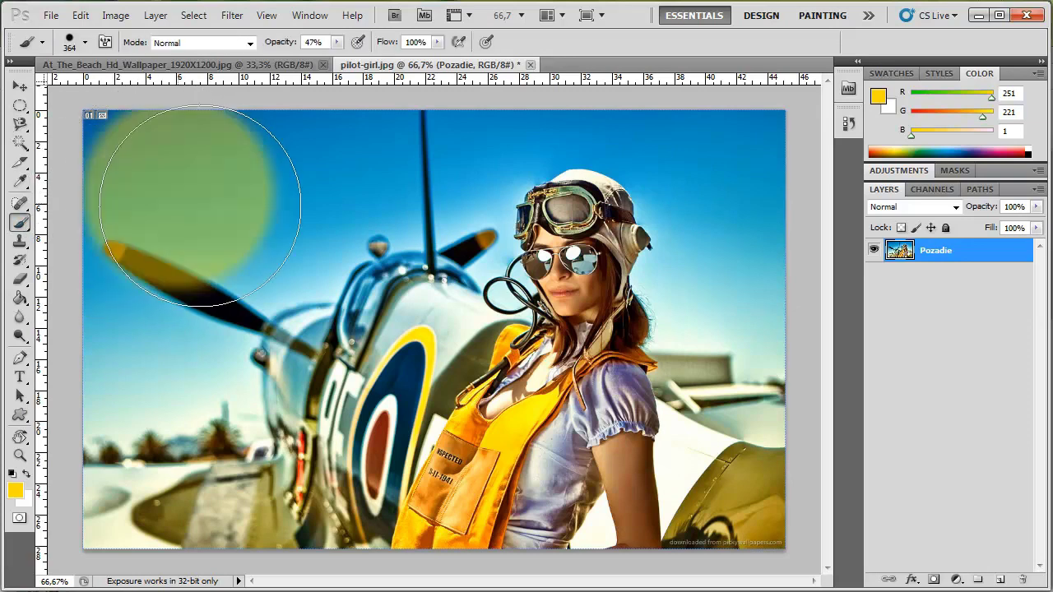
drag(200, 205, 354, 288)
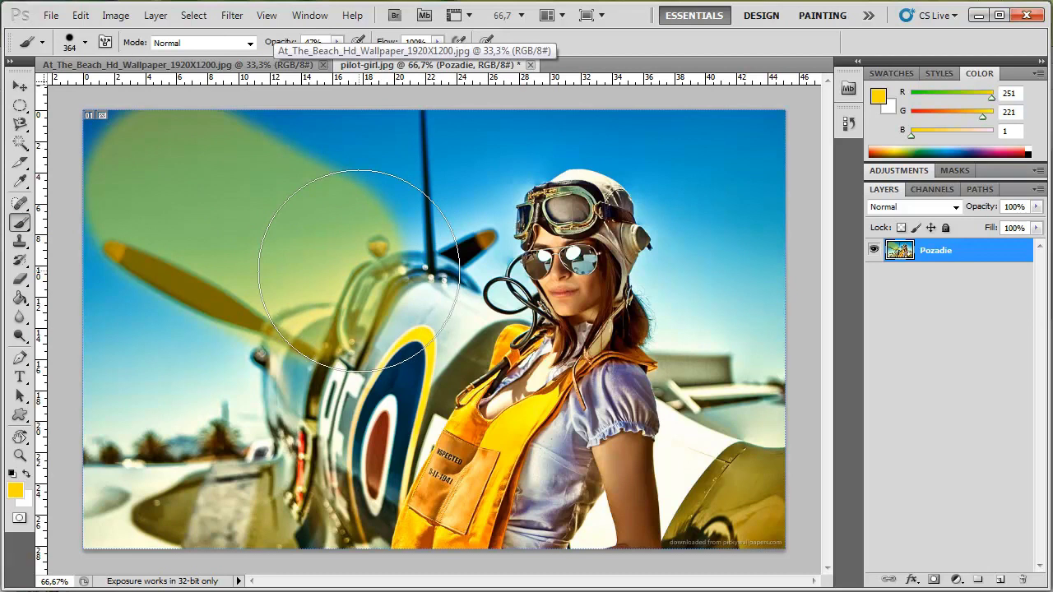
key(ctrl+z)
Step: Set the brush to 211 px at 100% opacity, paint across the sky, and undo
alt+right_click(278, 216)
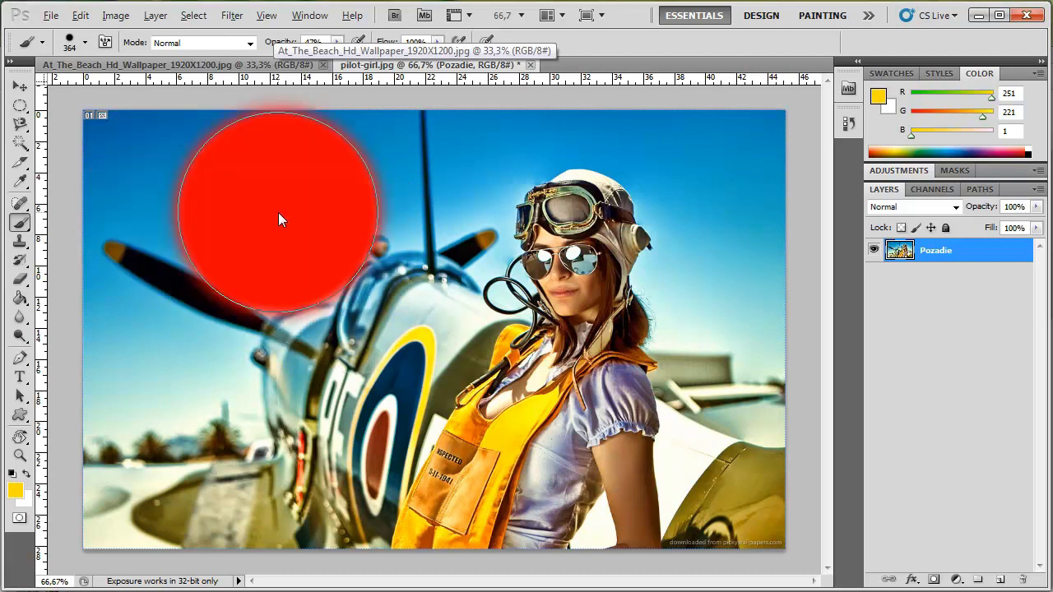
drag(278, 218, 244, 211)
mouse_move(284, 45)
mouse_down()
mouse_move(265, 47)
mouse_move(358, 42)
mouse_up()
drag(148, 165, 332, 254)
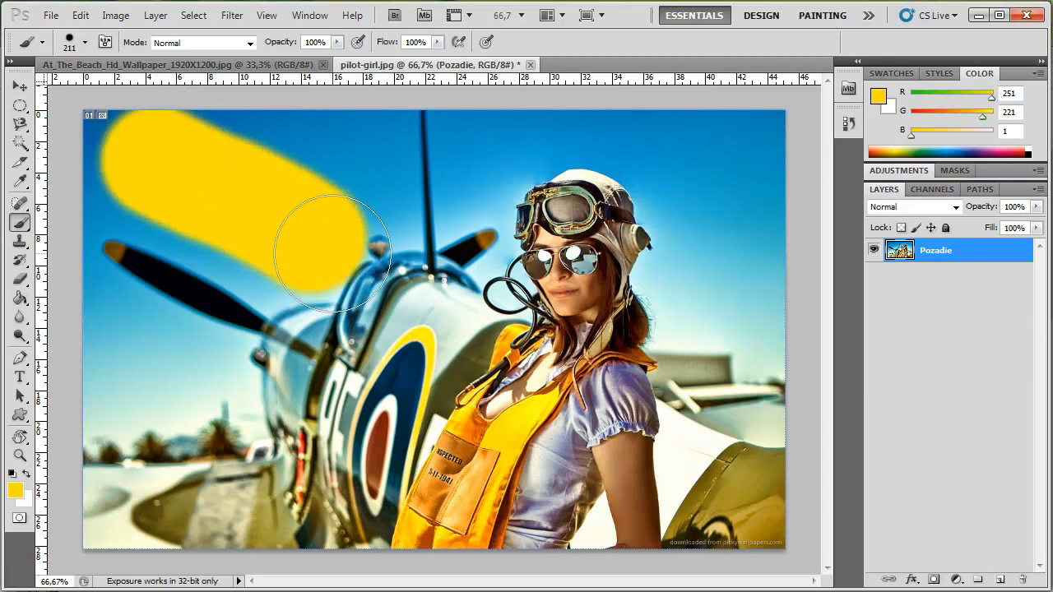
key(ctrl+z)
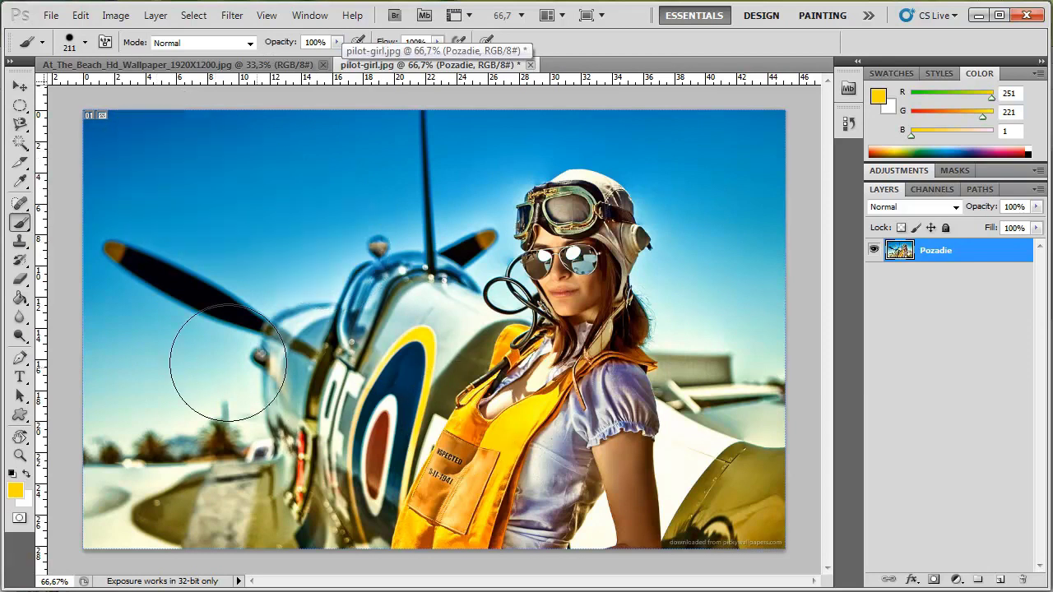
Step: Leave the healing tools and select the Brush Tool with its 211 px soft round tip
click(18, 207)
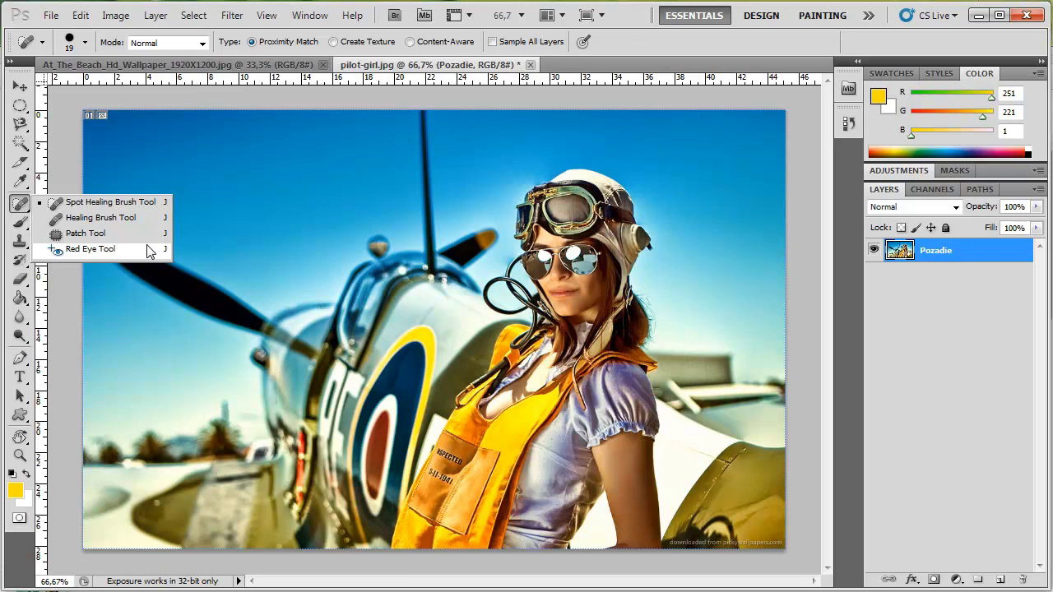
click(27, 212)
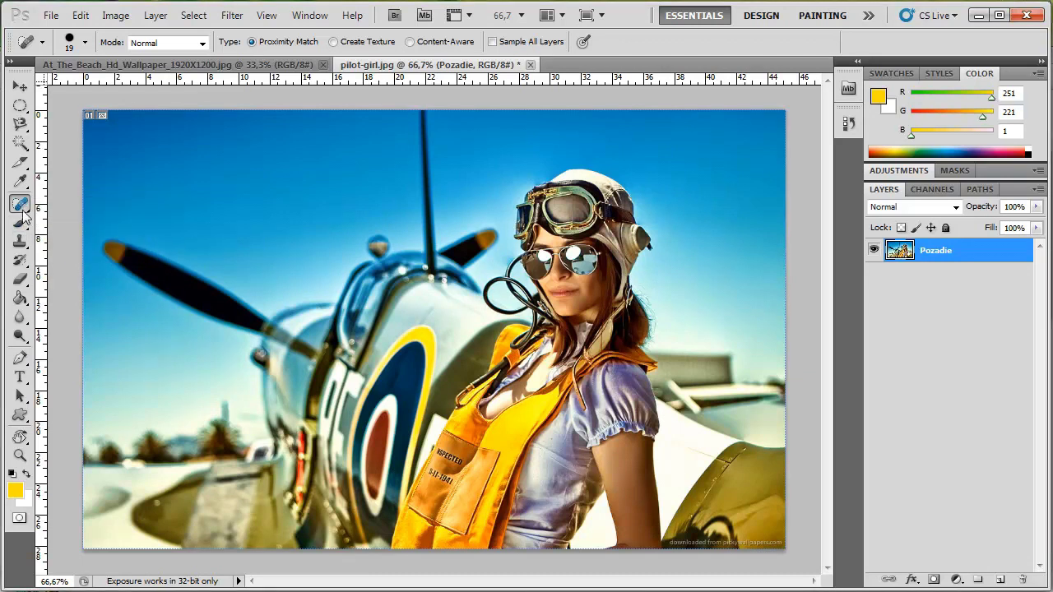
click(24, 215)
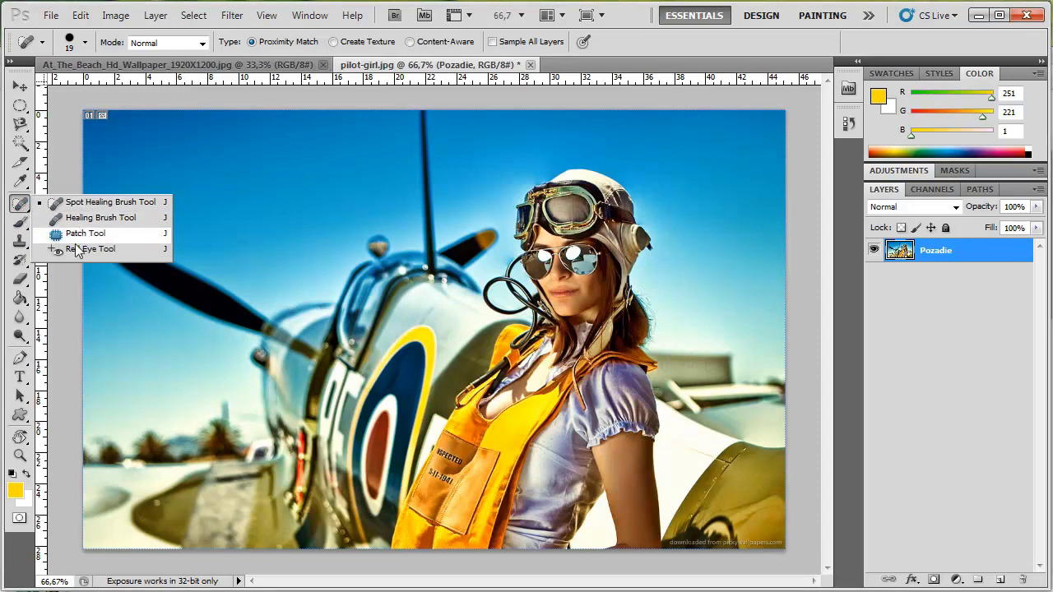
click(22, 229)
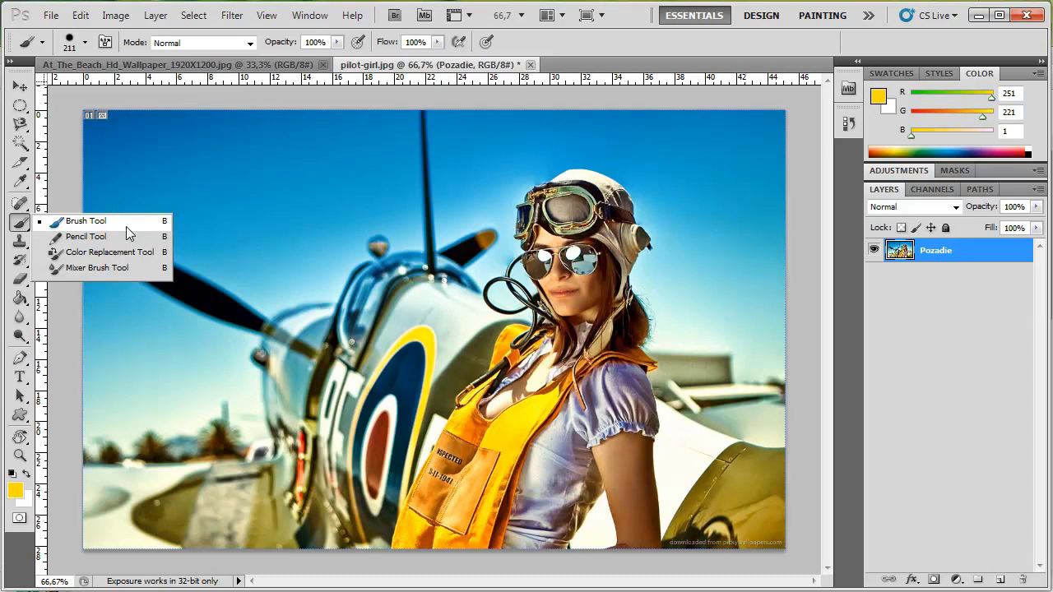
Step: Draw a hard-edged yellow 96 px Pencil stroke diagonally across the upper-left sky
click(126, 227)
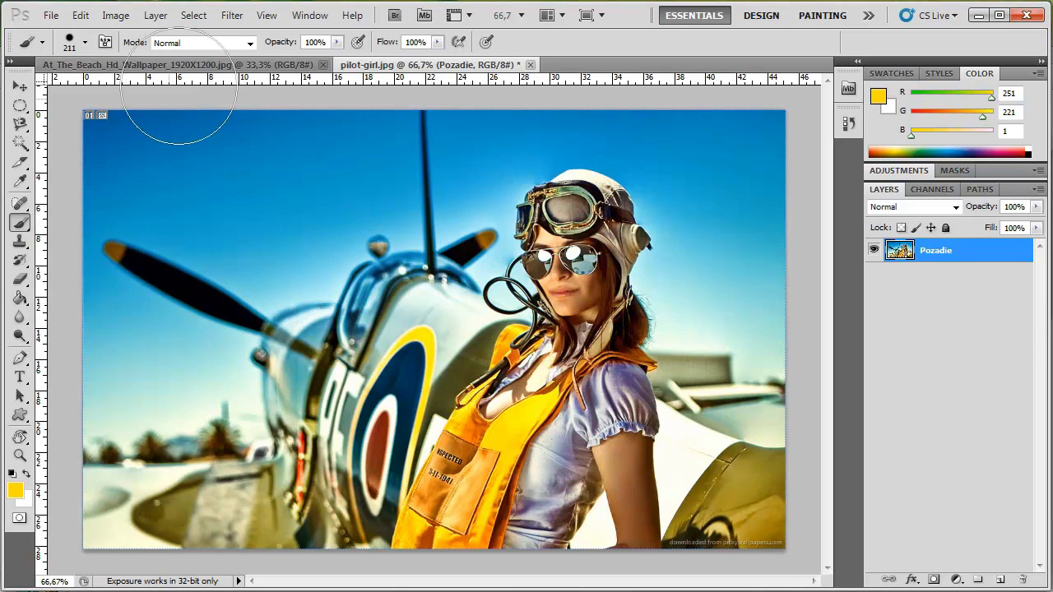
right_click(20, 222)
click(66, 235)
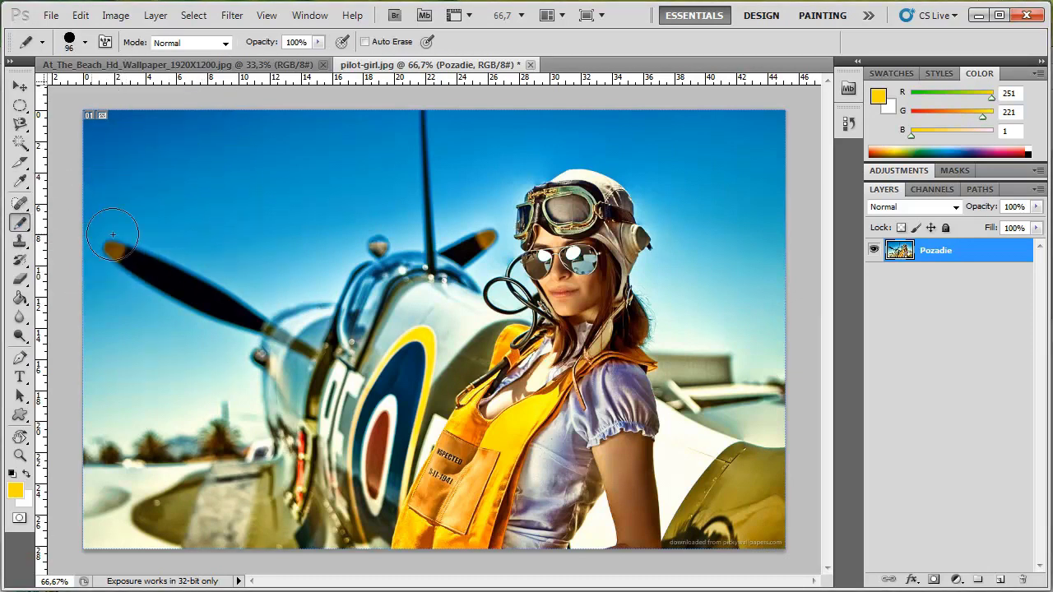
right_click(176, 212)
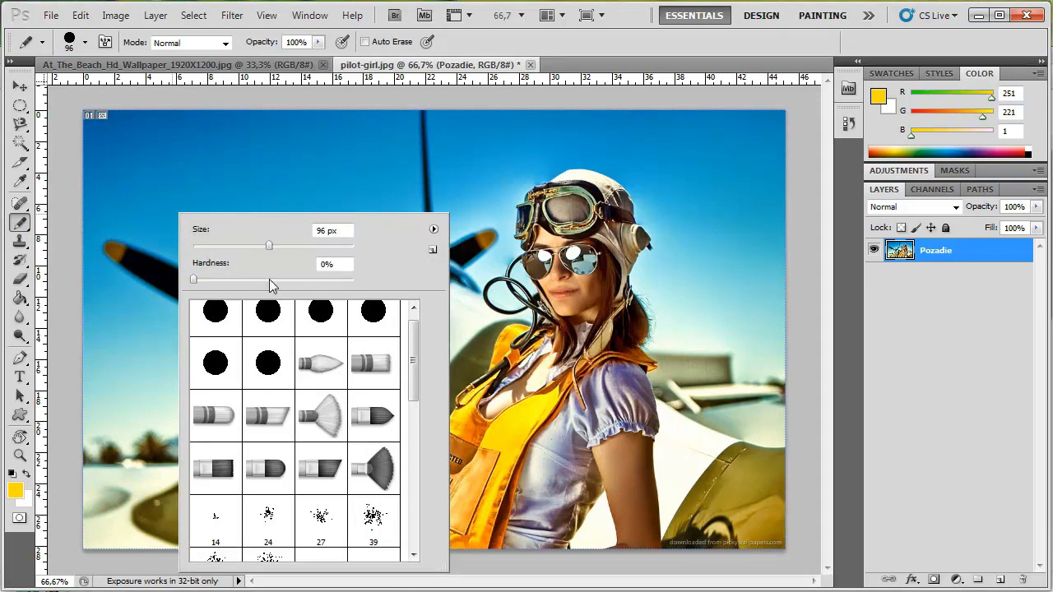
drag(272, 284, 194, 284)
drag(129, 170, 265, 236)
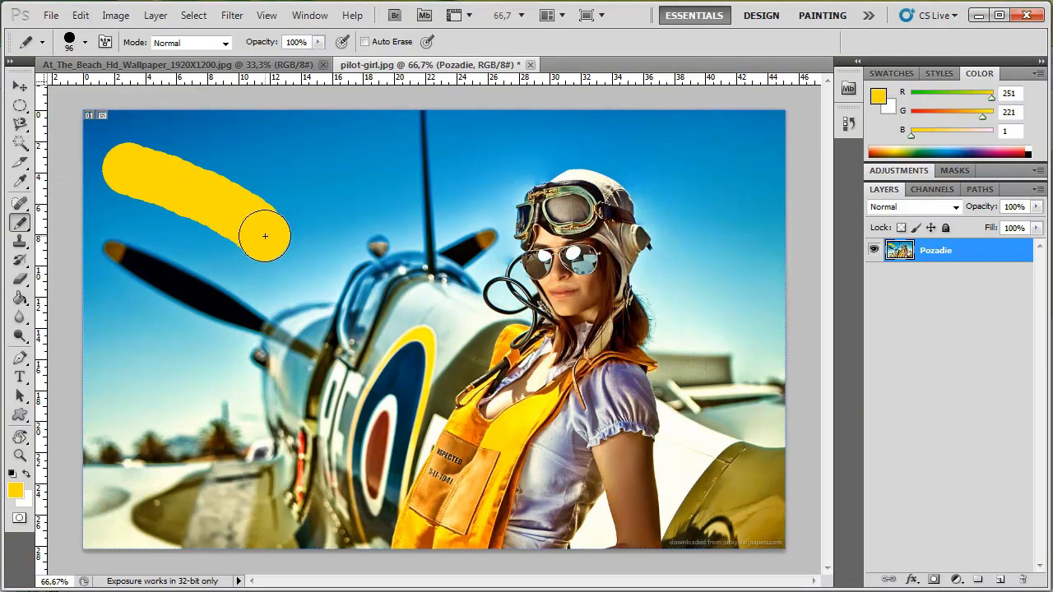
right_click(16, 230)
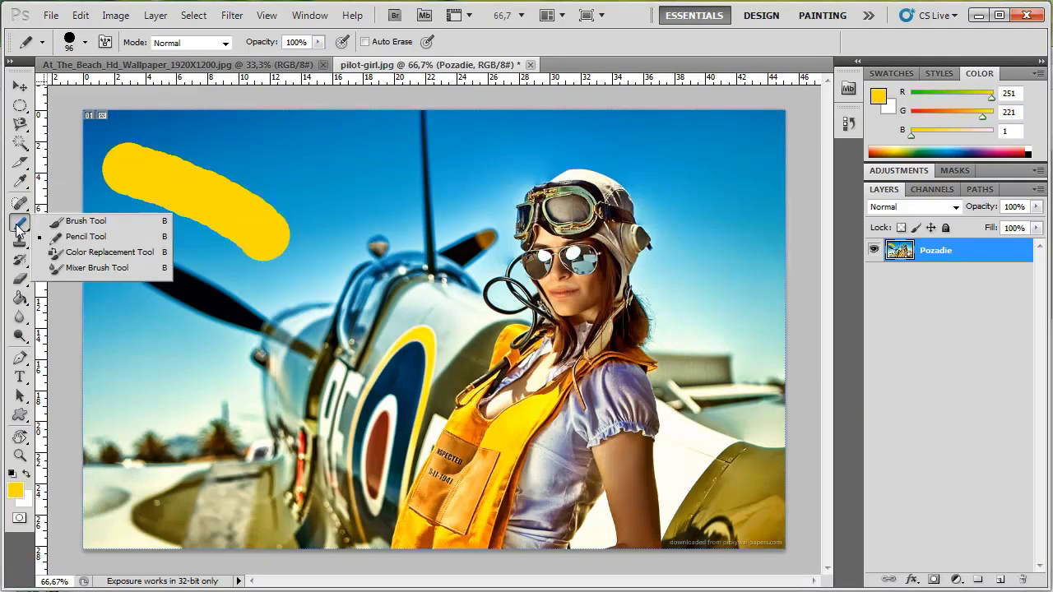
Step: Paint a second hard yellow sky stroke with the Brush Tool resized to 59 px
click(67, 219)
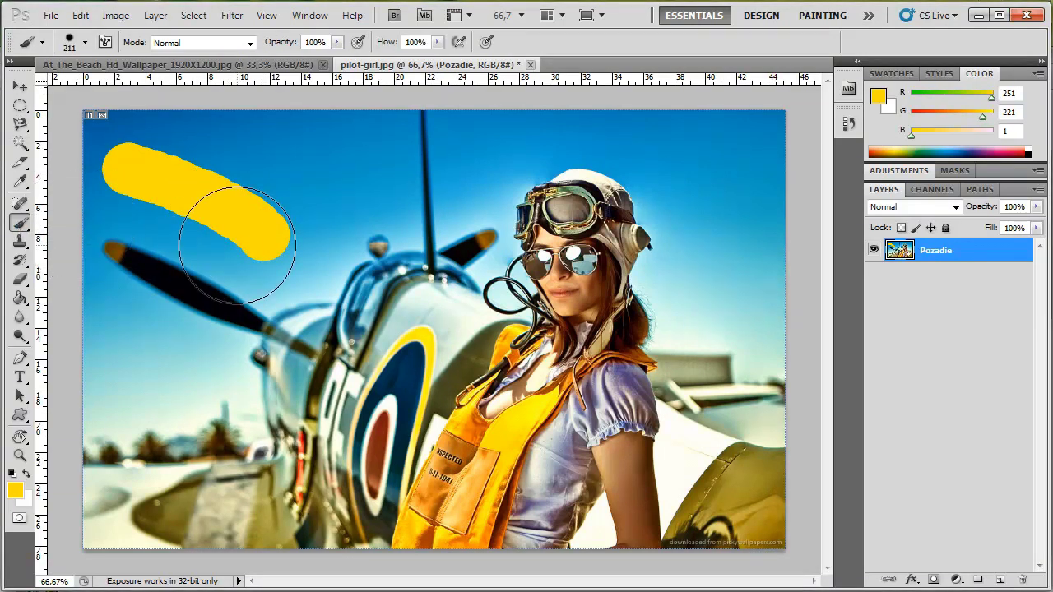
right_click(276, 185)
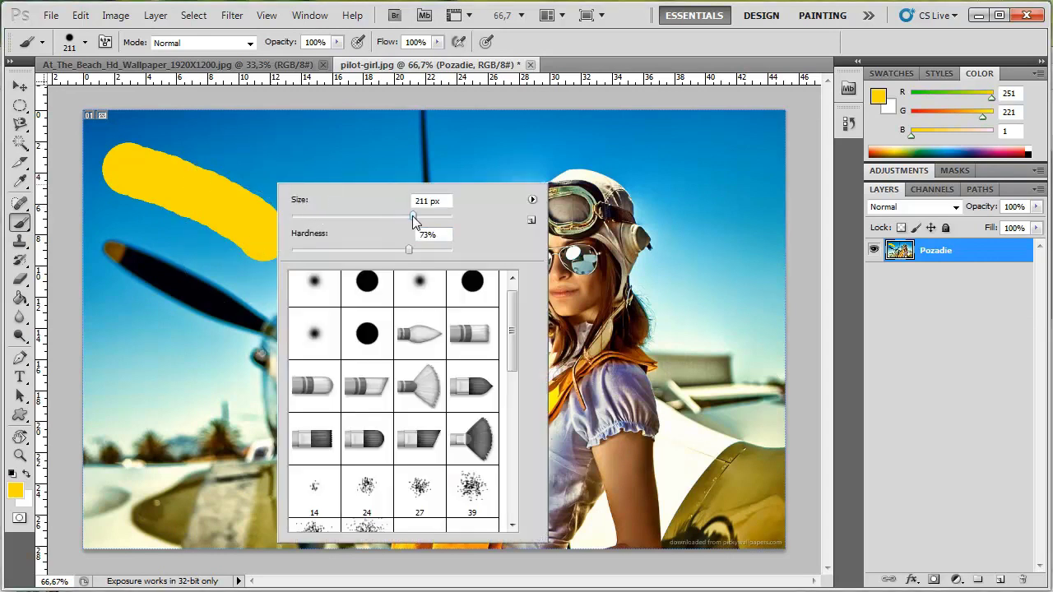
mouse_move(378, 218)
mouse_down()
mouse_move(337, 216)
mouse_move(356, 241)
mouse_up()
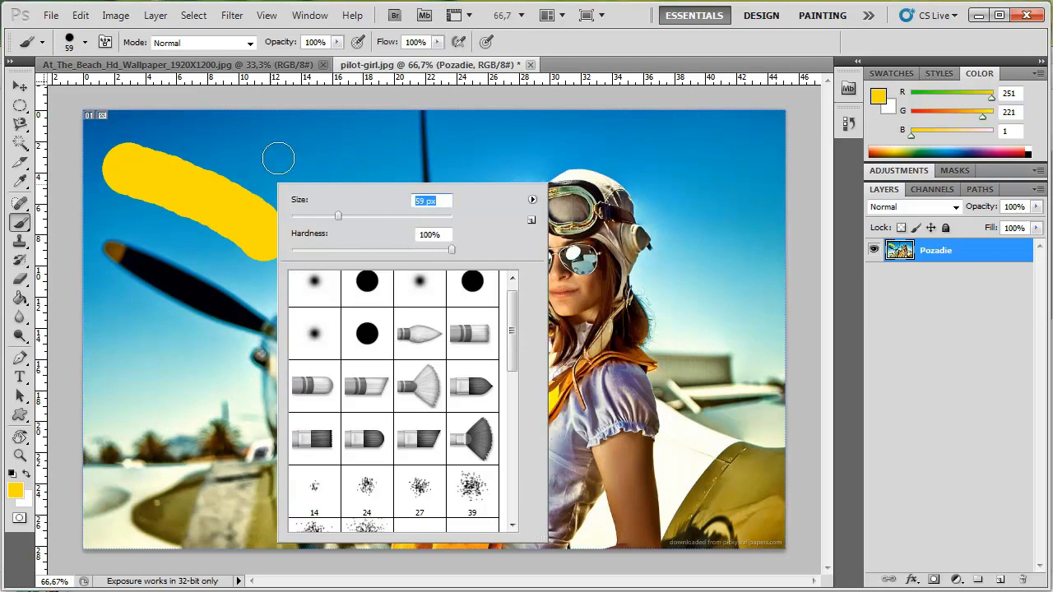
drag(237, 136, 337, 204)
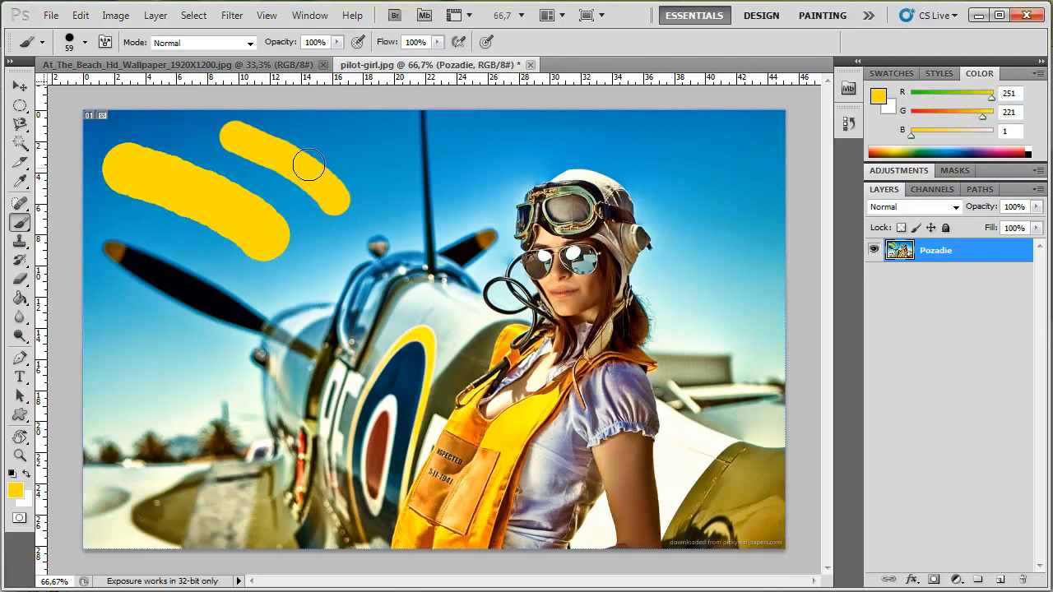
Step: At 0% hardness, paint soft curved and vertical yellow strokes near the antenna
right_click(338, 167)
drag(410, 230, 358, 230)
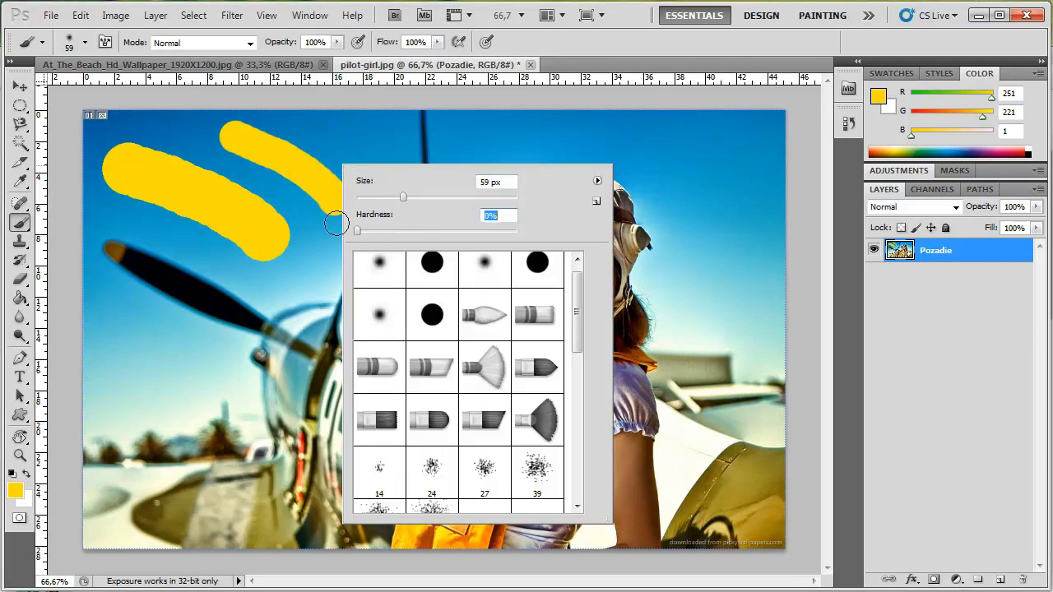
drag(340, 129, 314, 287)
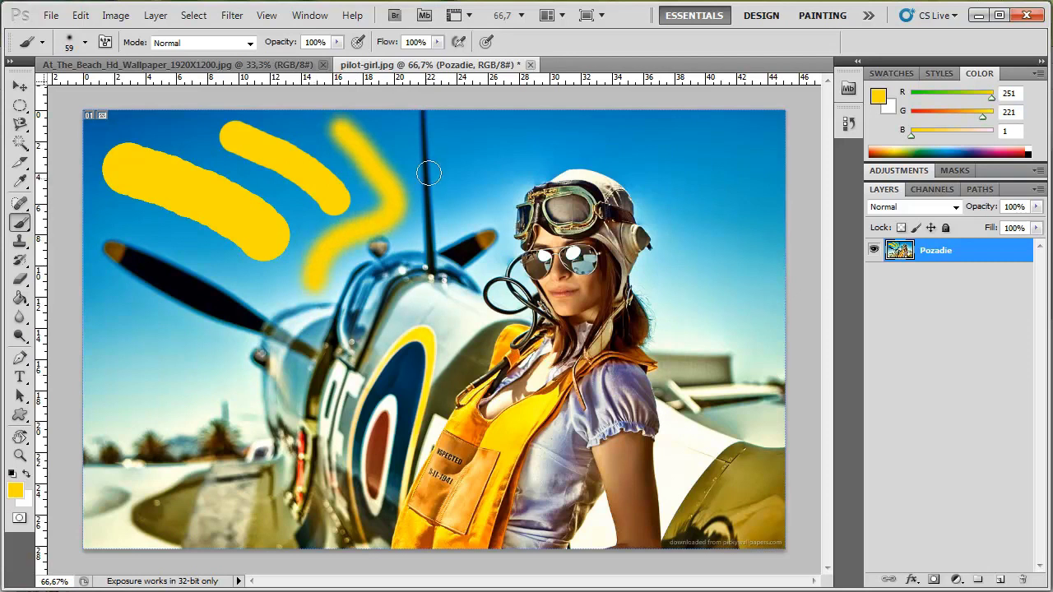
drag(428, 173, 434, 234)
right_click(349, 300)
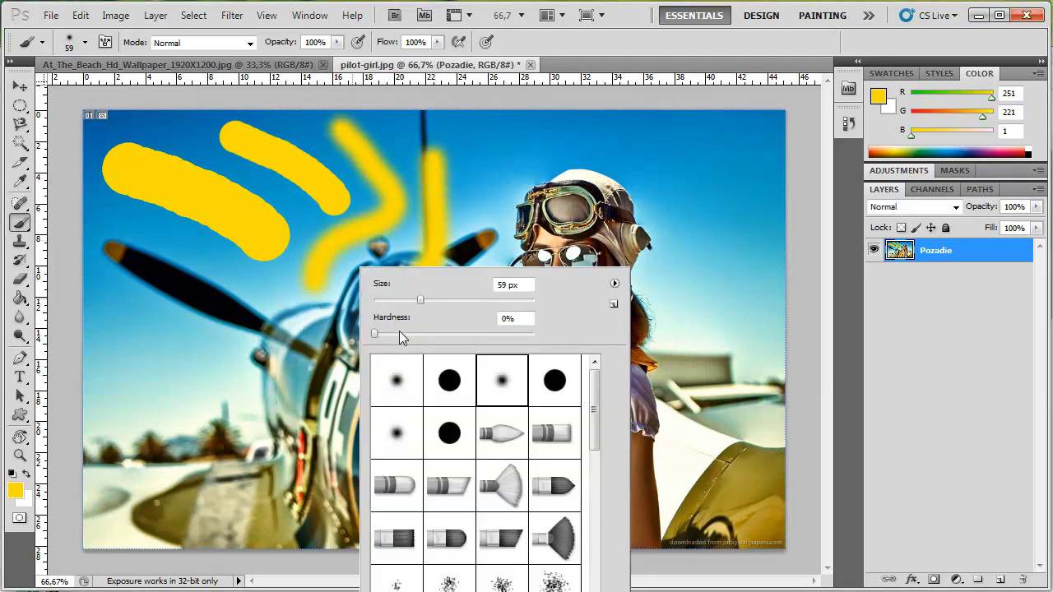
click(396, 105)
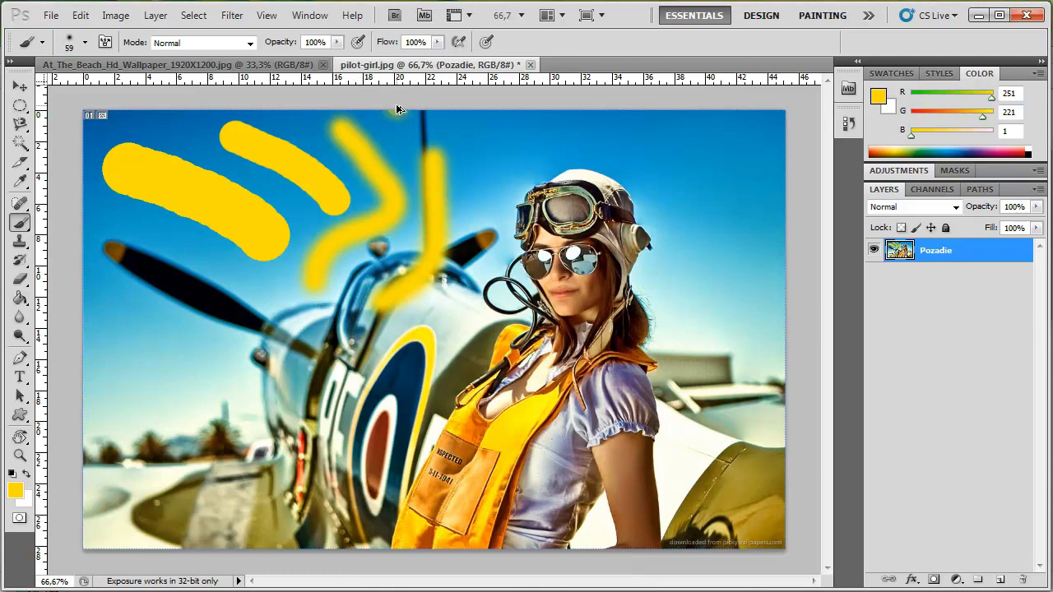
Step: Undo all yellow strokes, select the Color Replacement Tool, and show the At_The_Beach document
key(ctrl+alt+z)
key(ctrl+alt+z)
key(ctrl+alt+z)
key(ctrl+alt+z)
key(ctrl+alt+z)
key(ctrl+alt+z)
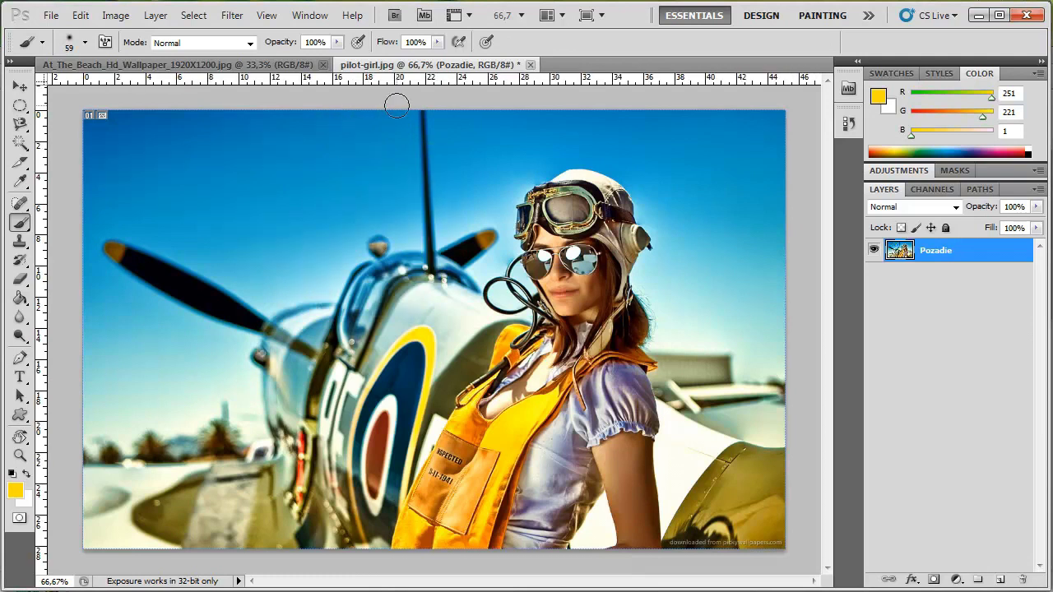
right_click(20, 222)
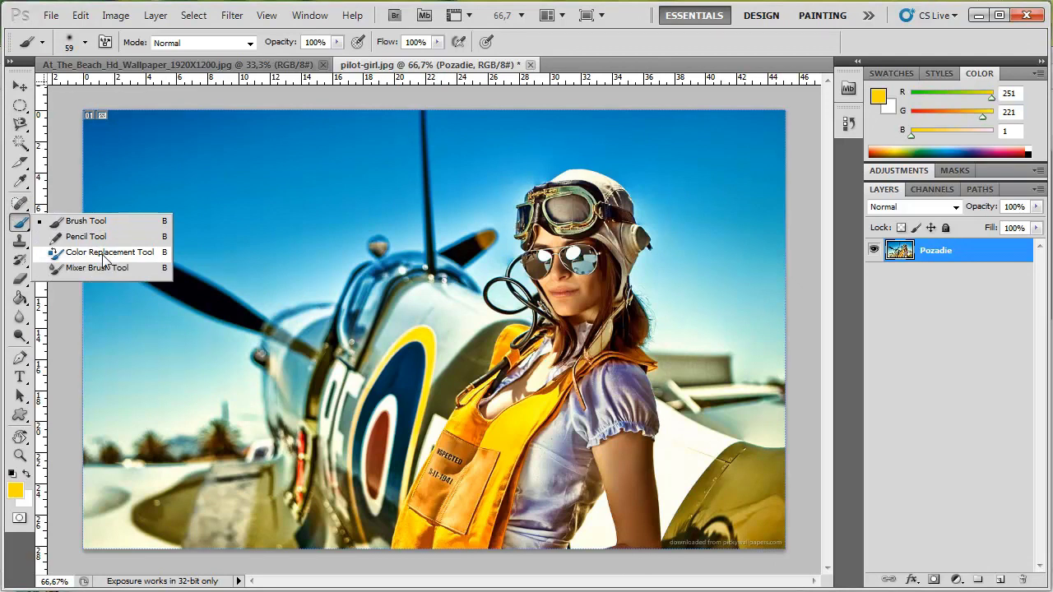
click(102, 254)
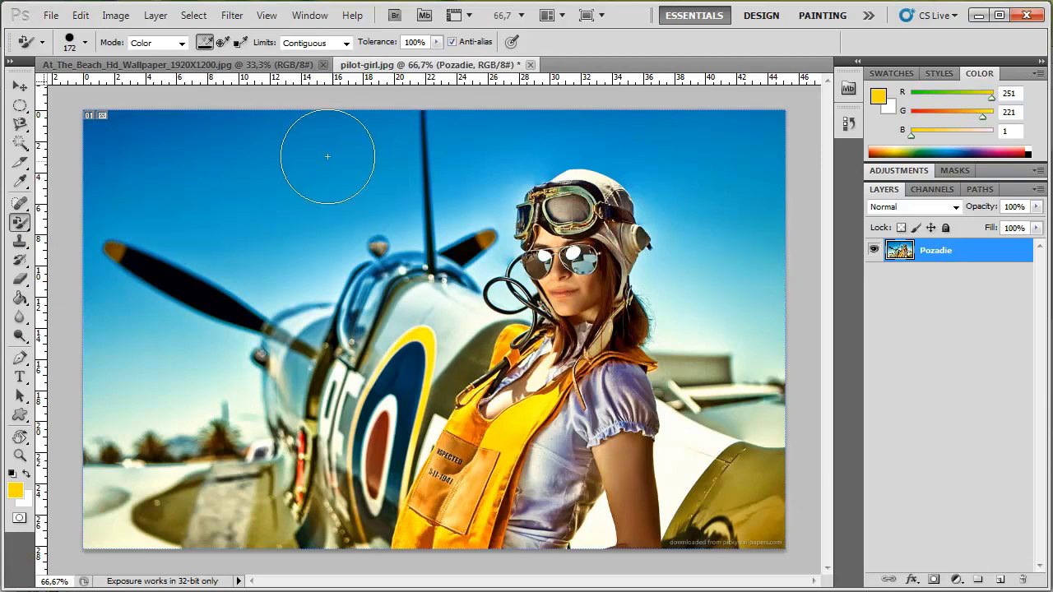
click(242, 66)
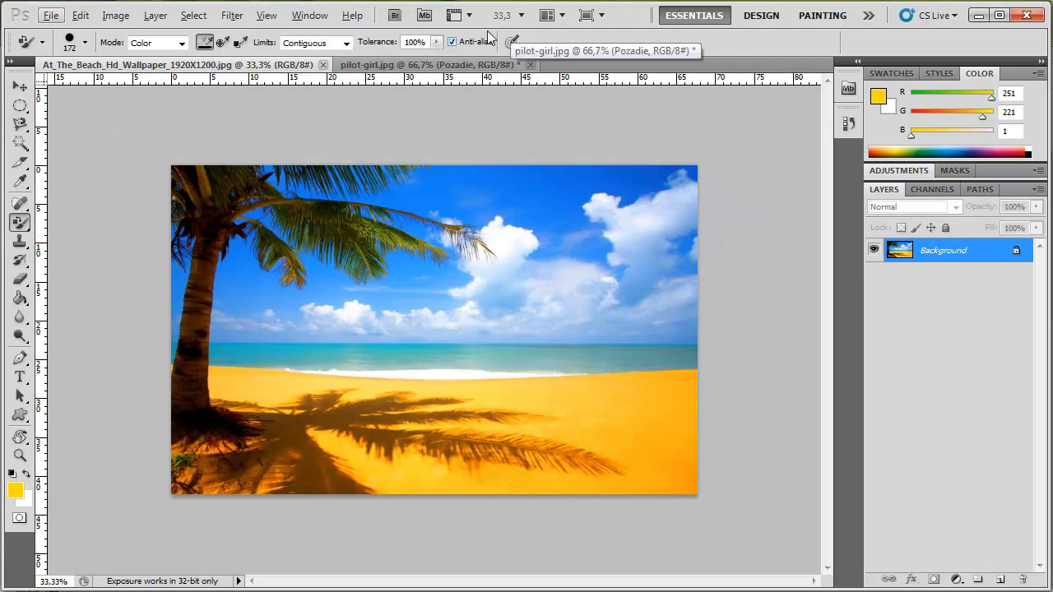
click(520, 15)
click(516, 55)
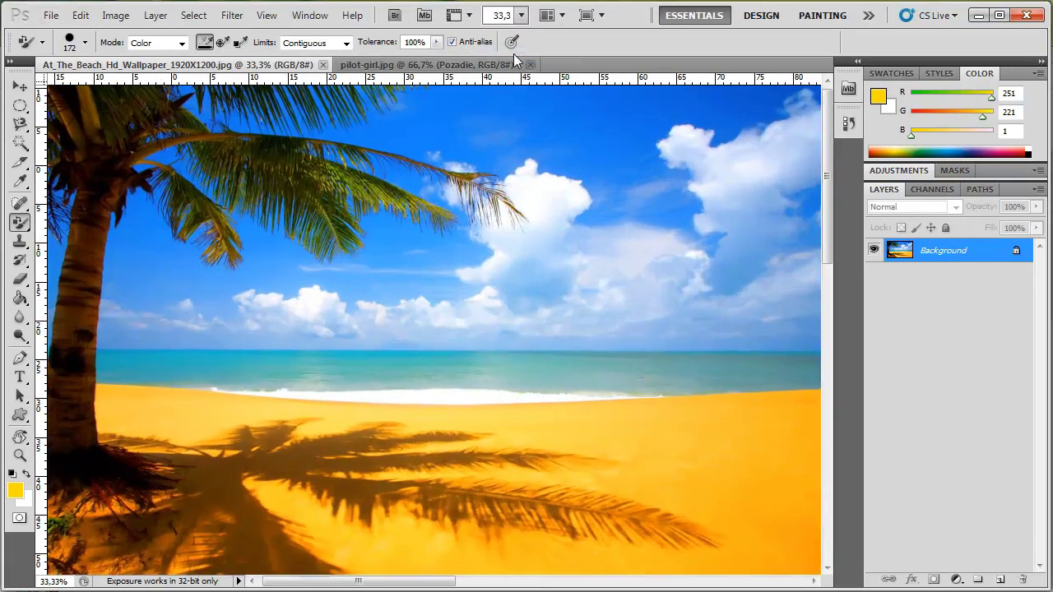
click(521, 15)
click(518, 36)
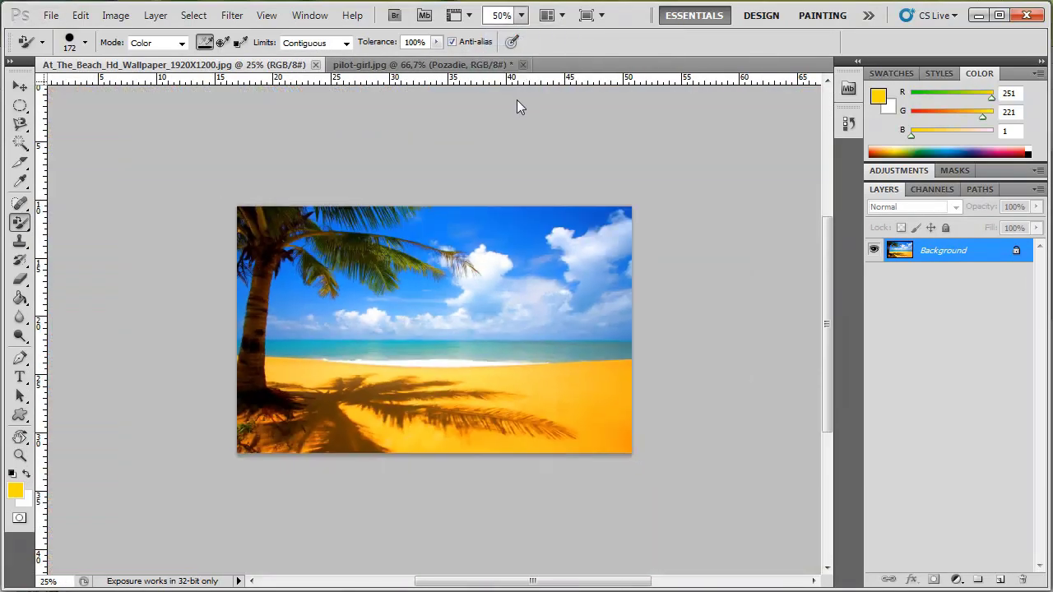
scroll(514, 168, up, 3)
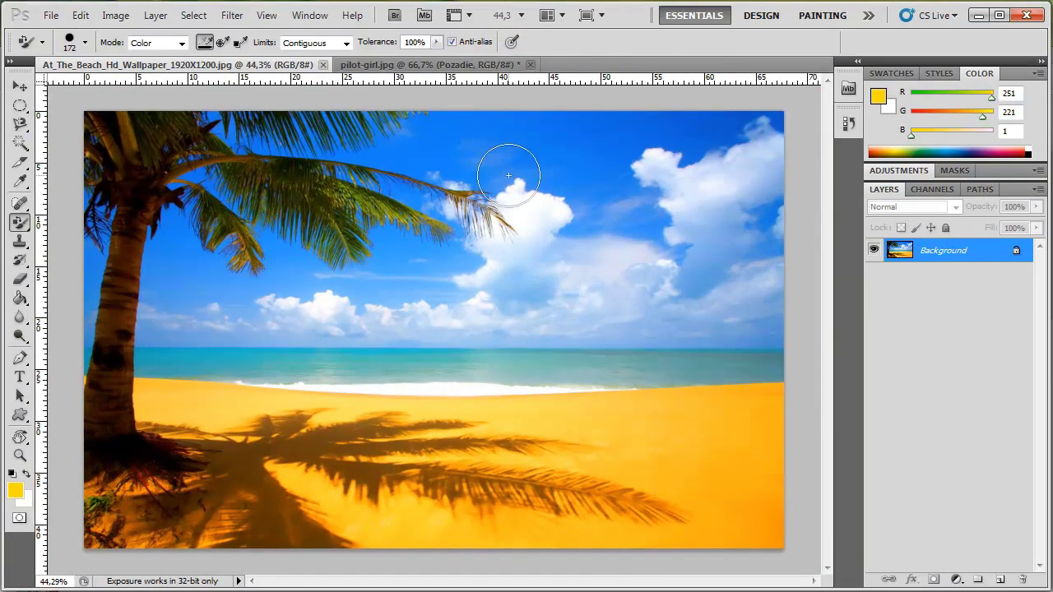
right_click(17, 225)
click(96, 251)
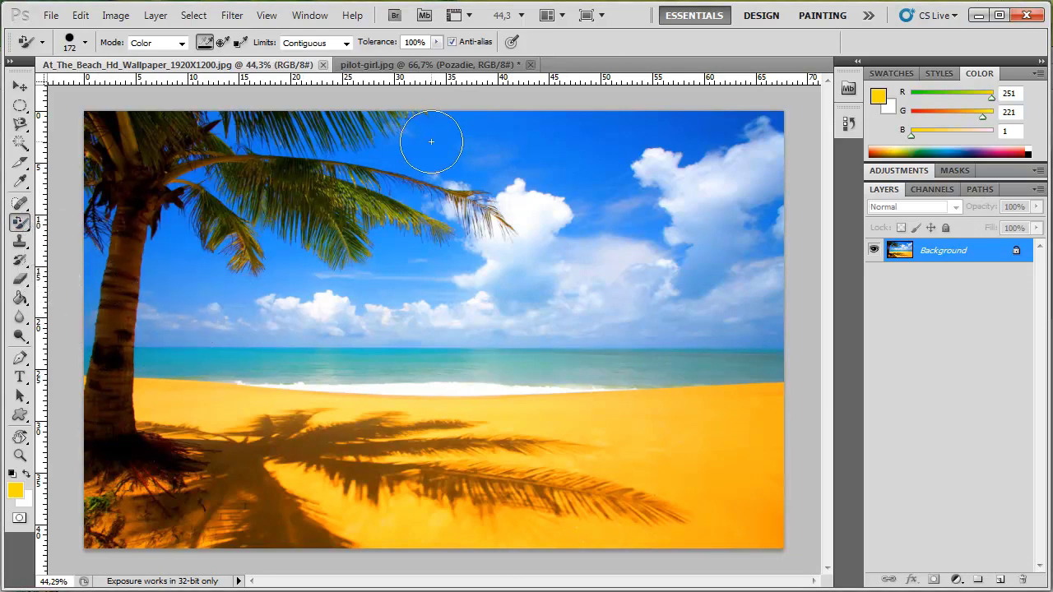
right_click(20, 224)
click(78, 221)
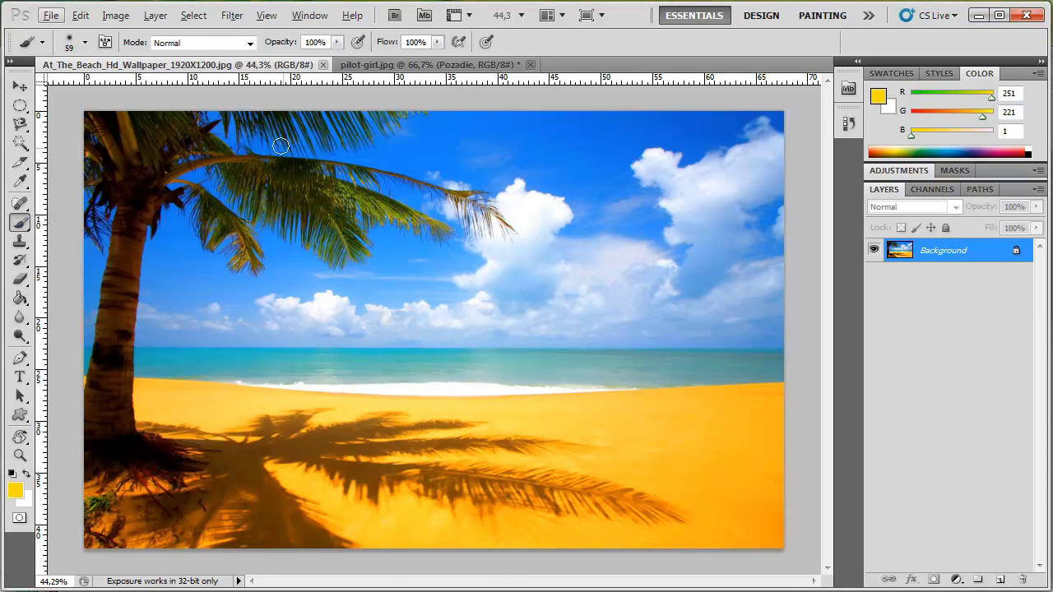
click(351, 131)
mouse_move(382, 128)
mouse_down()
mouse_move(618, 123)
mouse_move(243, 165)
mouse_move(530, 210)
mouse_move(276, 234)
mouse_move(276, 250)
mouse_move(395, 250)
mouse_up()
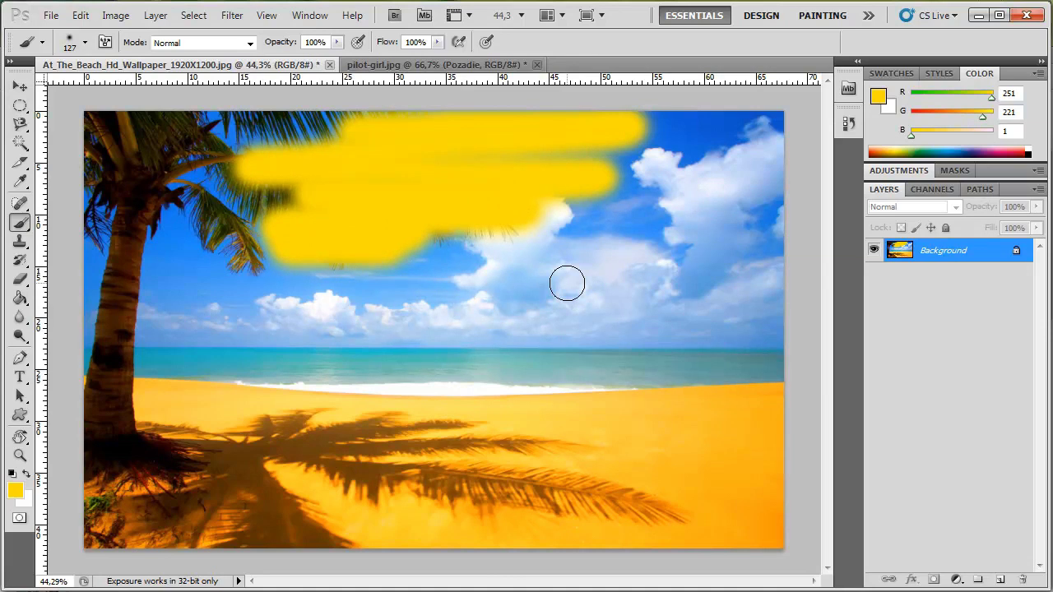
key(F12)
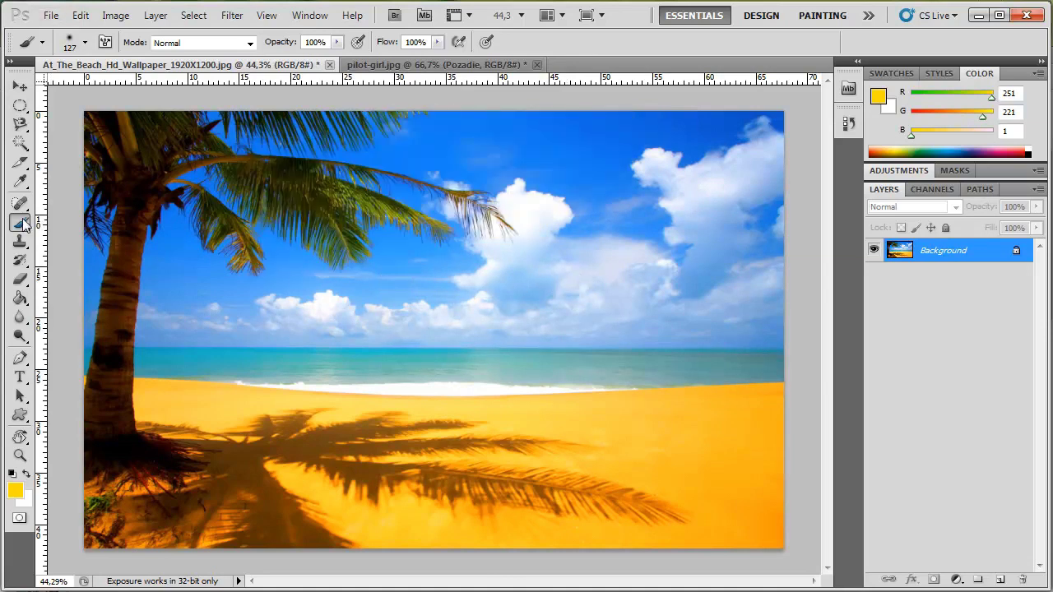
right_click(20, 222)
click(96, 252)
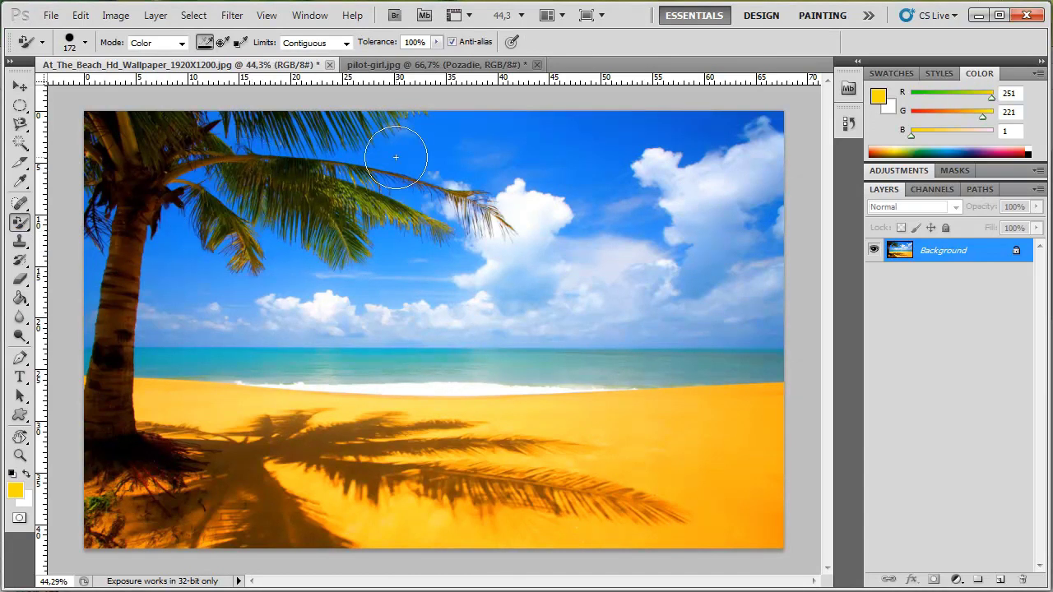
click(453, 130)
mouse_move(453, 131)
mouse_down()
mouse_move(767, 129)
mouse_move(768, 145)
mouse_move(634, 160)
mouse_move(413, 156)
mouse_move(470, 148)
mouse_move(531, 181)
mouse_move(641, 353)
mouse_move(782, 360)
mouse_move(666, 313)
mouse_move(580, 194)
mouse_move(649, 268)
mouse_move(801, 323)
mouse_move(654, 243)
mouse_move(634, 176)
mouse_move(724, 201)
mouse_move(783, 180)
mouse_move(699, 177)
mouse_move(765, 218)
mouse_move(576, 242)
mouse_move(491, 218)
mouse_move(662, 362)
mouse_move(617, 374)
mouse_move(541, 360)
mouse_move(106, 353)
mouse_move(102, 236)
mouse_move(156, 313)
mouse_move(176, 206)
mouse_move(219, 325)
mouse_move(299, 245)
mouse_move(329, 309)
mouse_move(551, 306)
mouse_move(299, 305)
mouse_move(338, 256)
mouse_move(392, 239)
mouse_move(529, 287)
mouse_move(477, 234)
mouse_move(370, 187)
mouse_move(391, 138)
mouse_move(313, 132)
mouse_move(305, 188)
mouse_move(112, 202)
mouse_move(93, 186)
mouse_move(271, 218)
mouse_move(337, 170)
mouse_up()
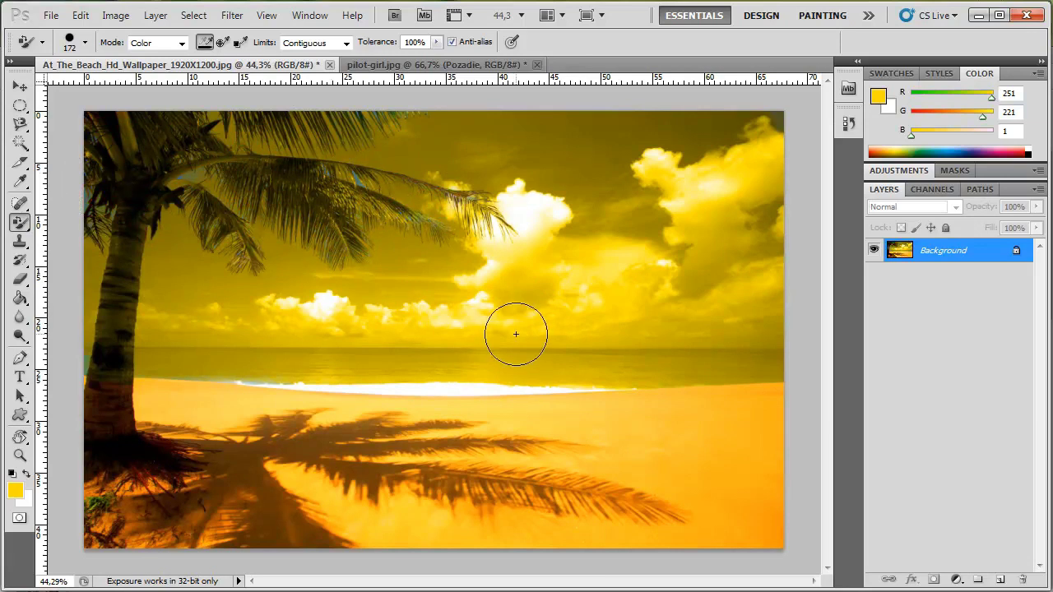
mouse_move(340, 301)
mouse_down()
mouse_move(345, 176)
mouse_move(156, 162)
mouse_move(303, 238)
mouse_up()
key(ctrl+z)
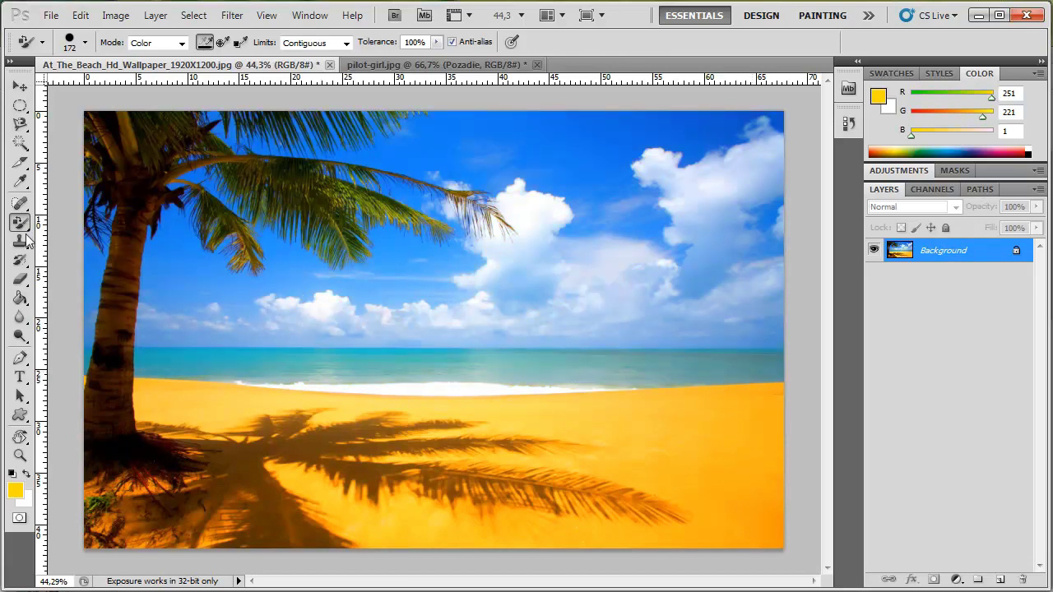
Step: Make the Clone Stamp the active tool on the pilot-girl.jpg document
click(23, 245)
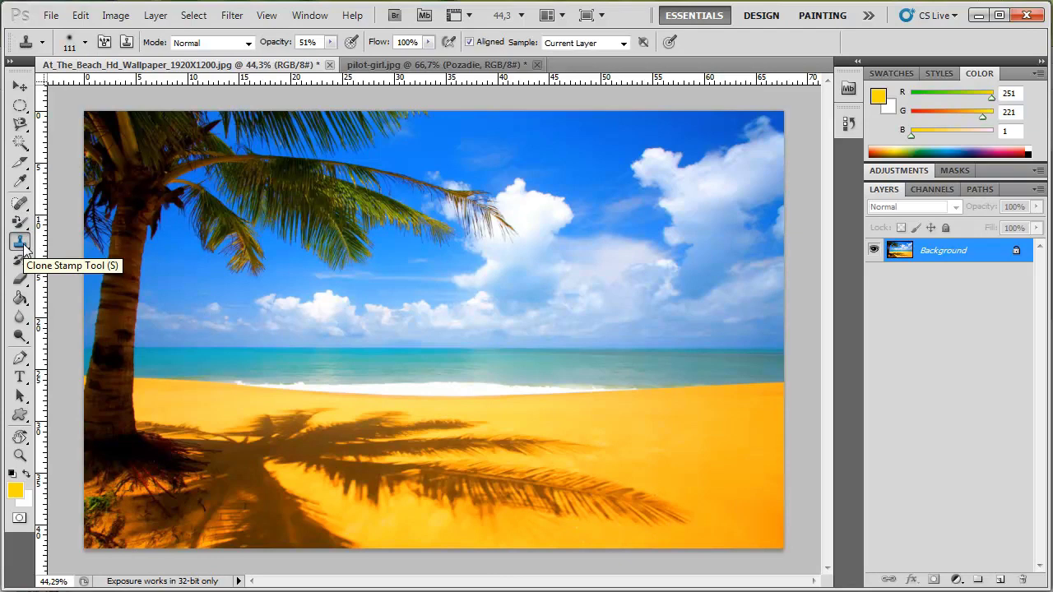
click(388, 66)
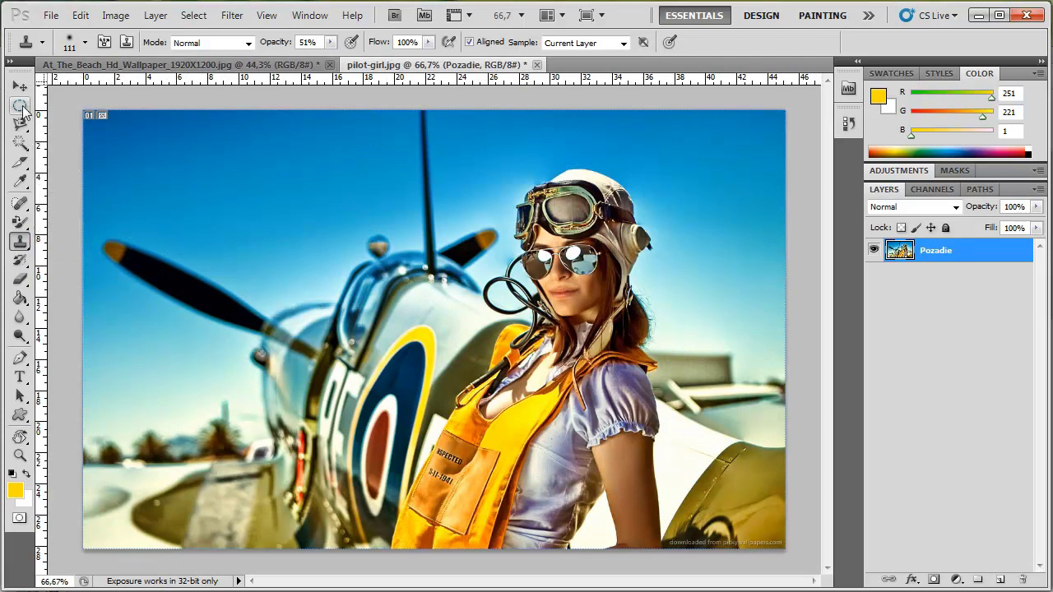
click(22, 108)
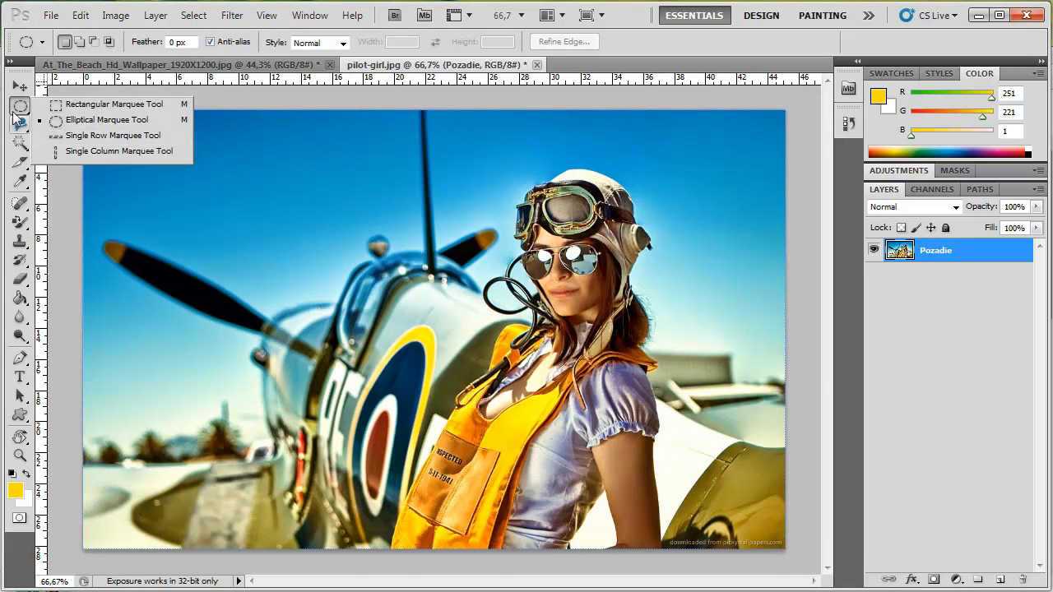
click(18, 109)
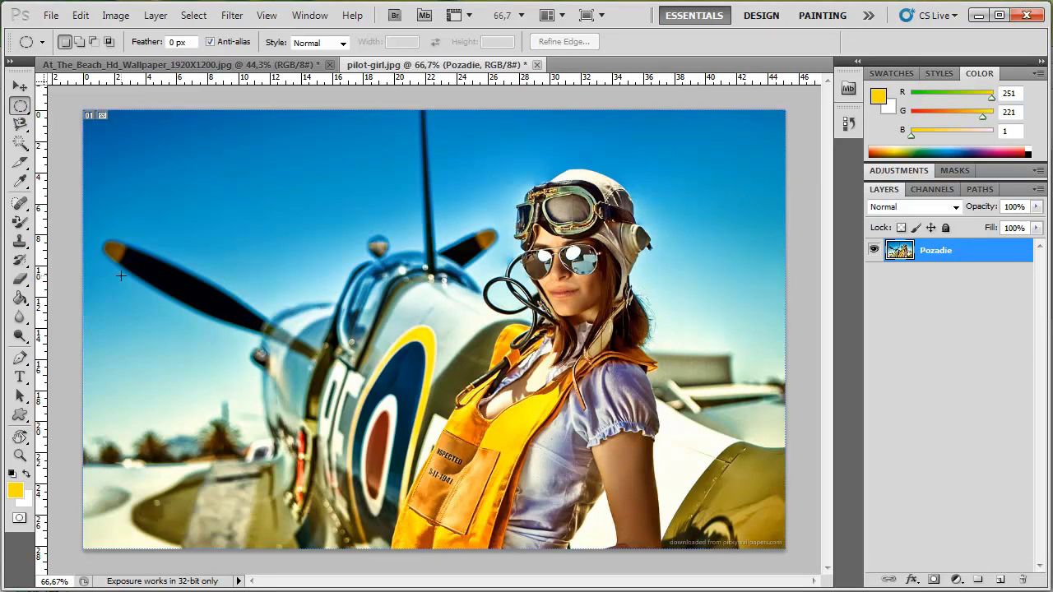
click(20, 243)
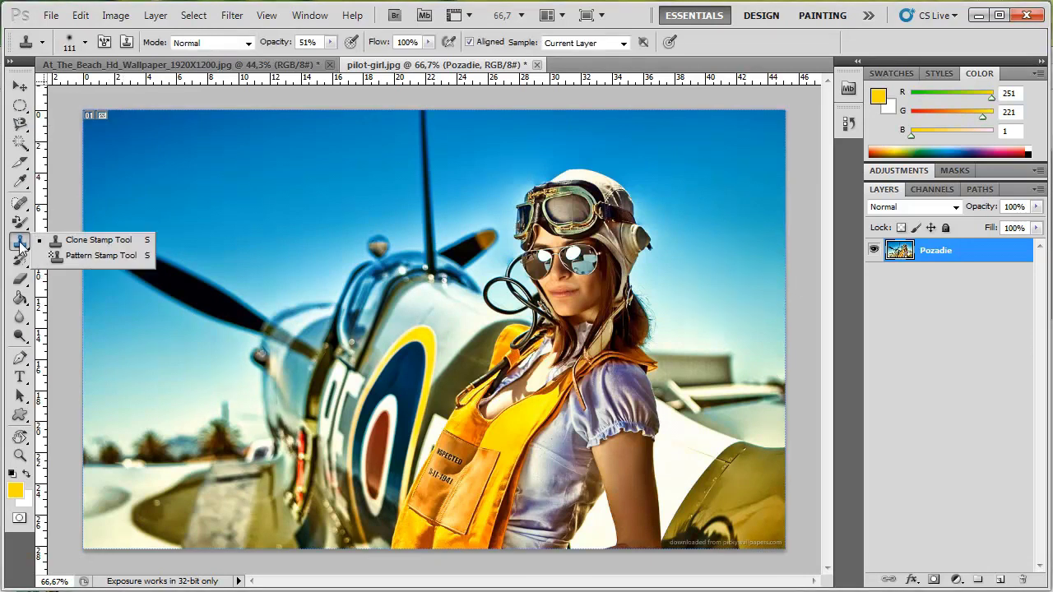
click(98, 241)
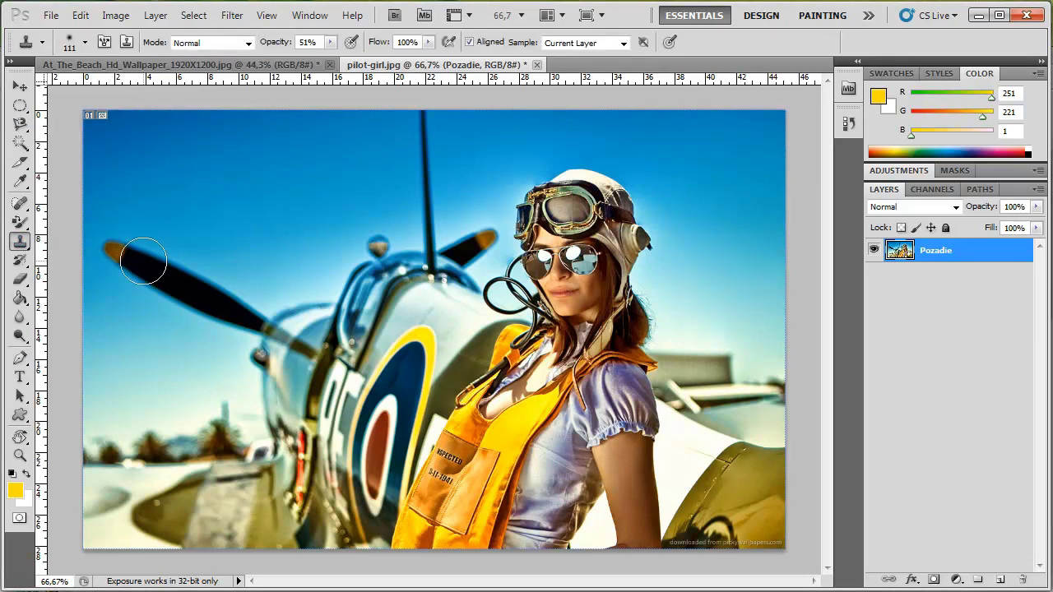
Step: Shrink the Clone Stamp brush to about 96 px with 0% hardness
right_click(279, 330)
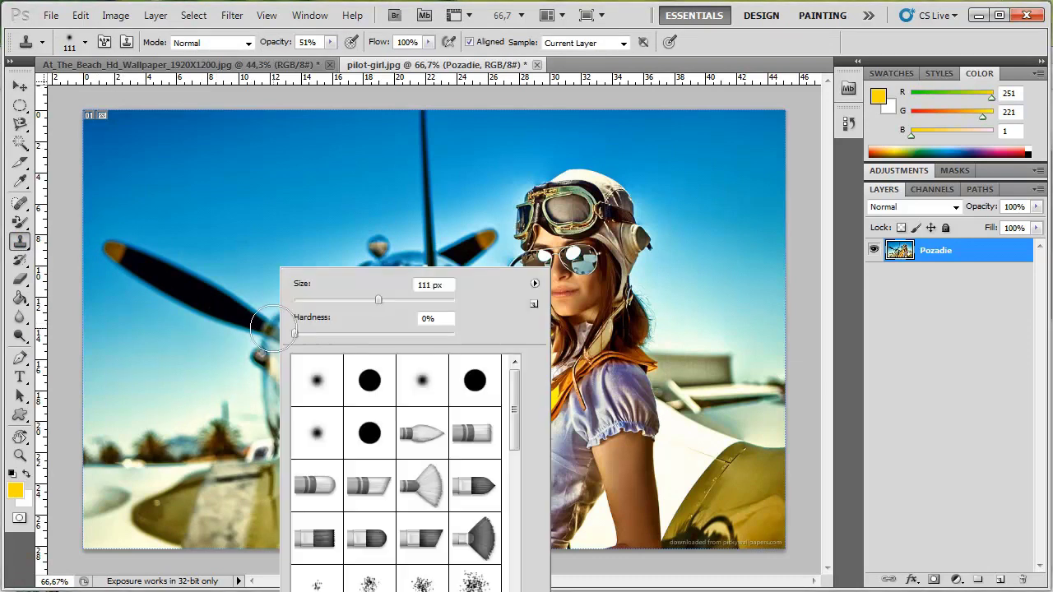
drag(298, 287, 289, 288)
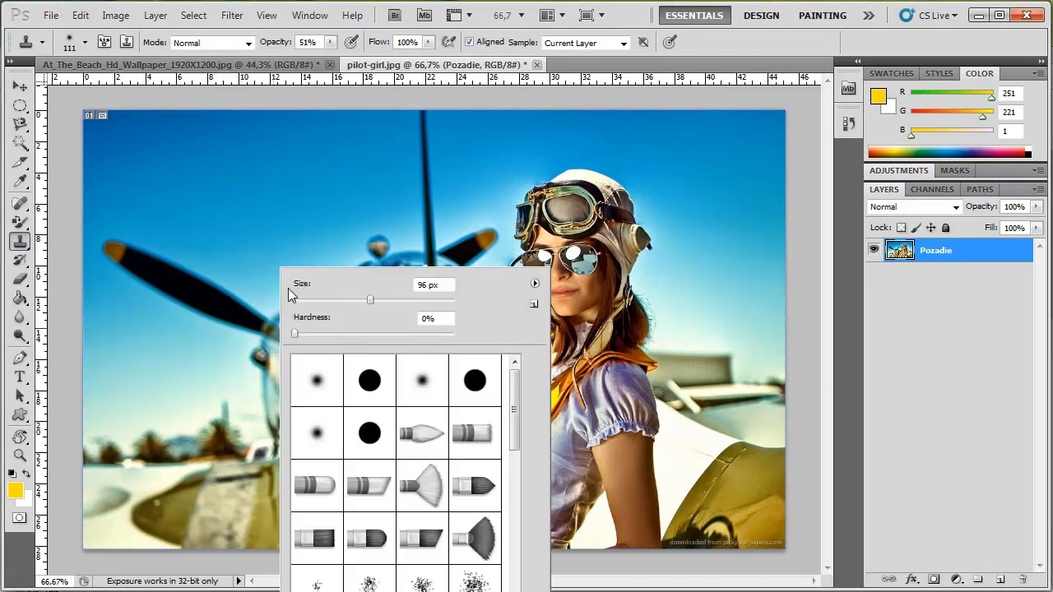
right_click(713, 265)
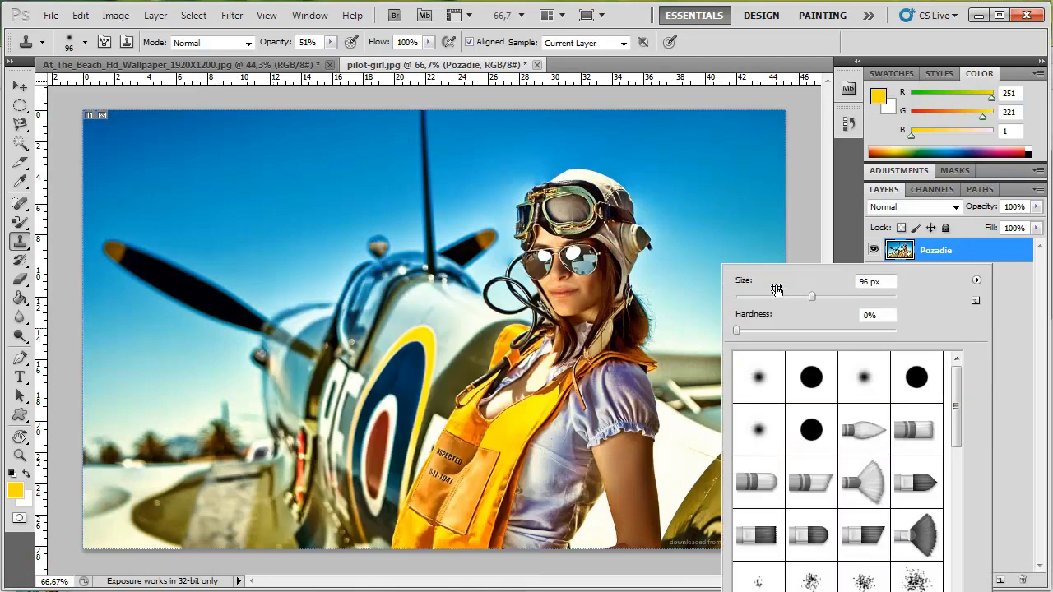
click(277, 330)
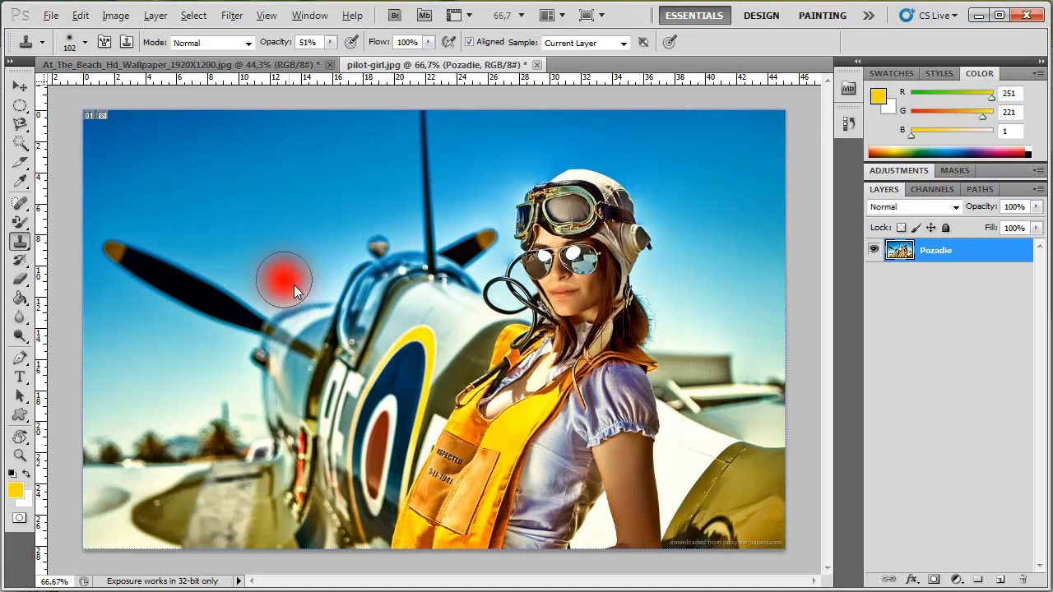
Step: Resize the Clone Stamp brush to about 54 px
drag(289, 280, 305, 305)
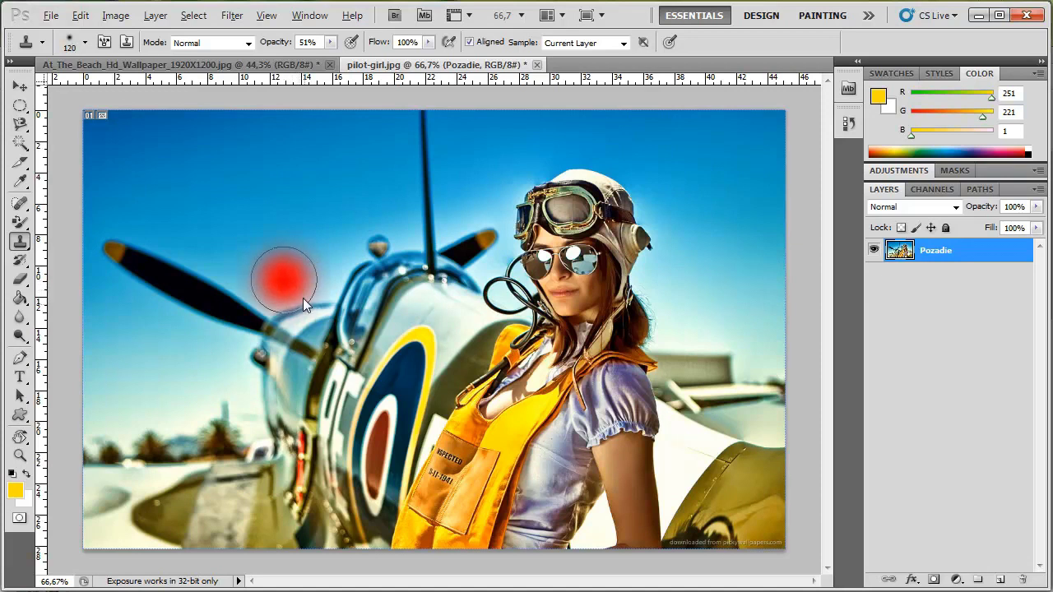
mouse_move(279, 274)
mouse_down()
mouse_move(269, 266)
mouse_move(409, 268)
mouse_up()
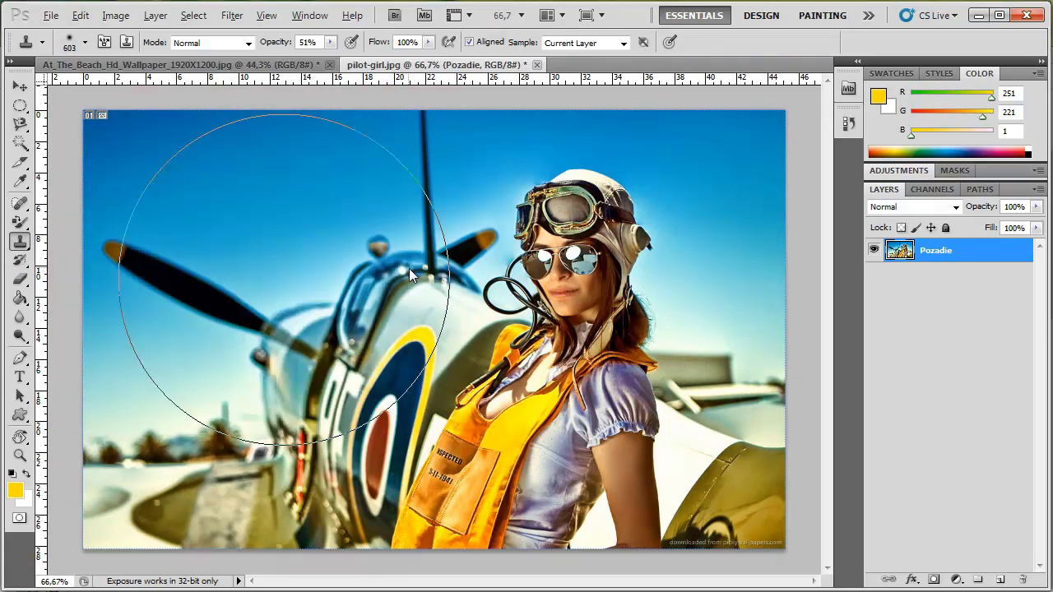
drag(348, 267, 244, 270)
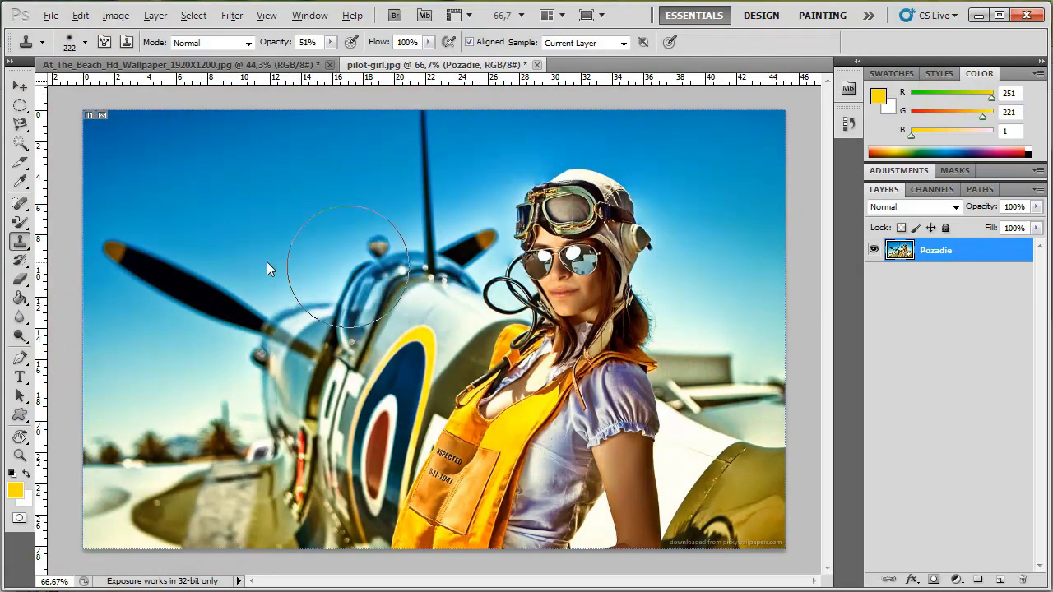
drag(282, 278, 251, 281)
mouse_move(255, 325)
mouse_down()
mouse_move(241, 319)
mouse_move(271, 323)
mouse_up()
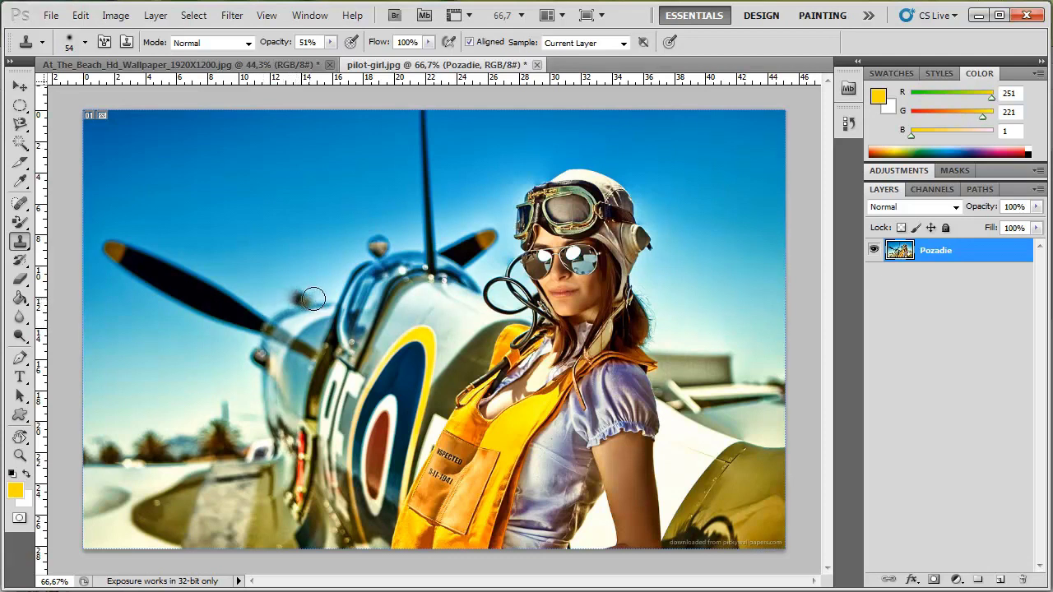
Step: Clone the left propeller blade into the sky above it at 100% opacity
mouse_move(321, 298)
mouse_down()
mouse_move(330, 297)
mouse_move(172, 223)
mouse_move(329, 288)
mouse_move(280, 275)
mouse_move(196, 222)
mouse_up()
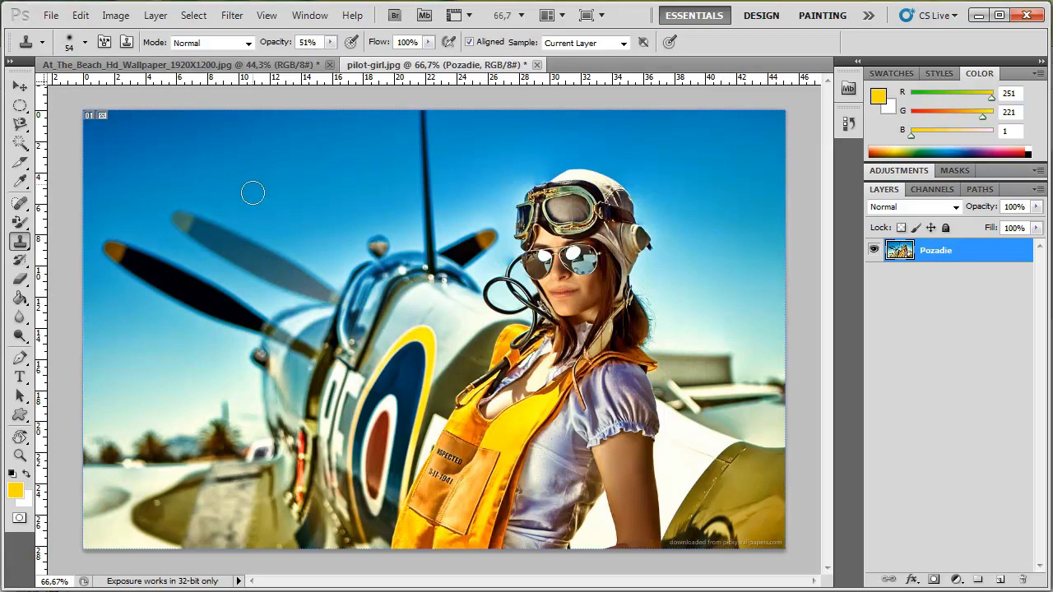
drag(272, 43, 325, 44)
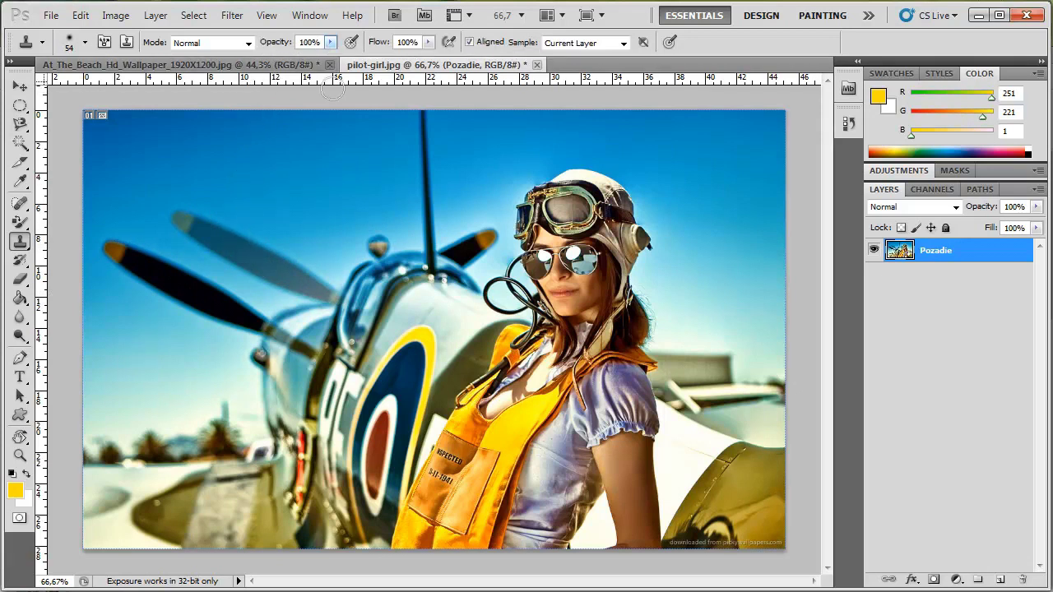
mouse_move(305, 291)
mouse_down()
mouse_move(297, 281)
mouse_move(327, 301)
mouse_up()
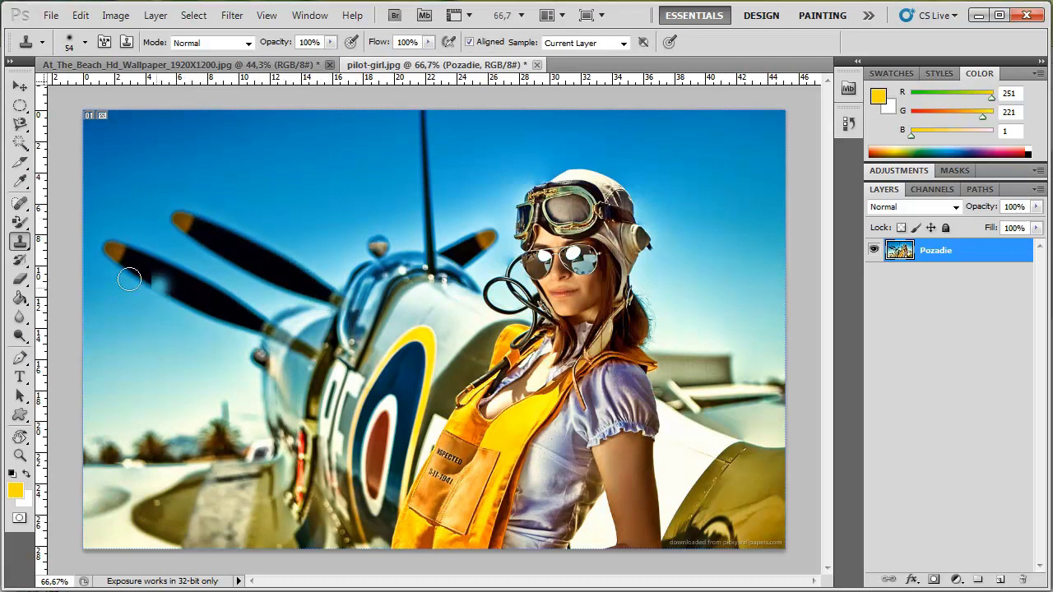
click(26, 251)
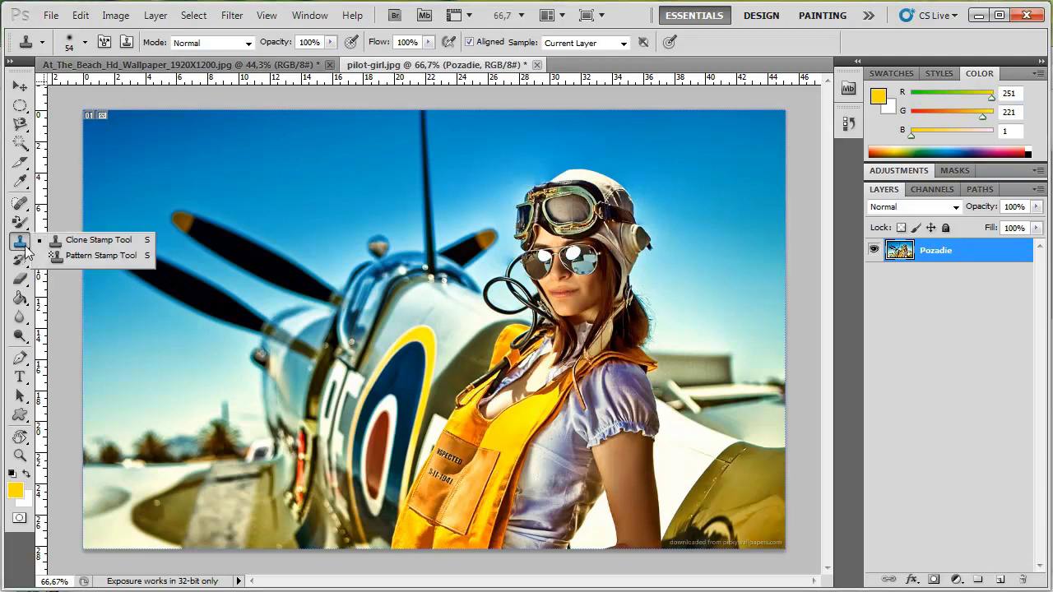
Step: Paint a trial grey Pattern Stamp texture over the sky, then undo it and the cloned blade
click(125, 256)
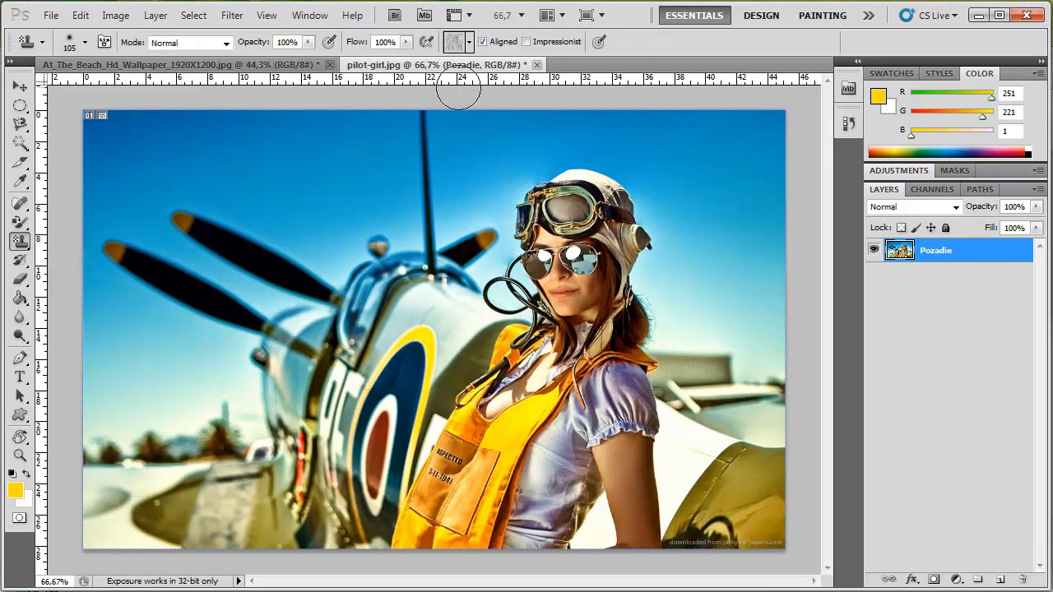
click(468, 42)
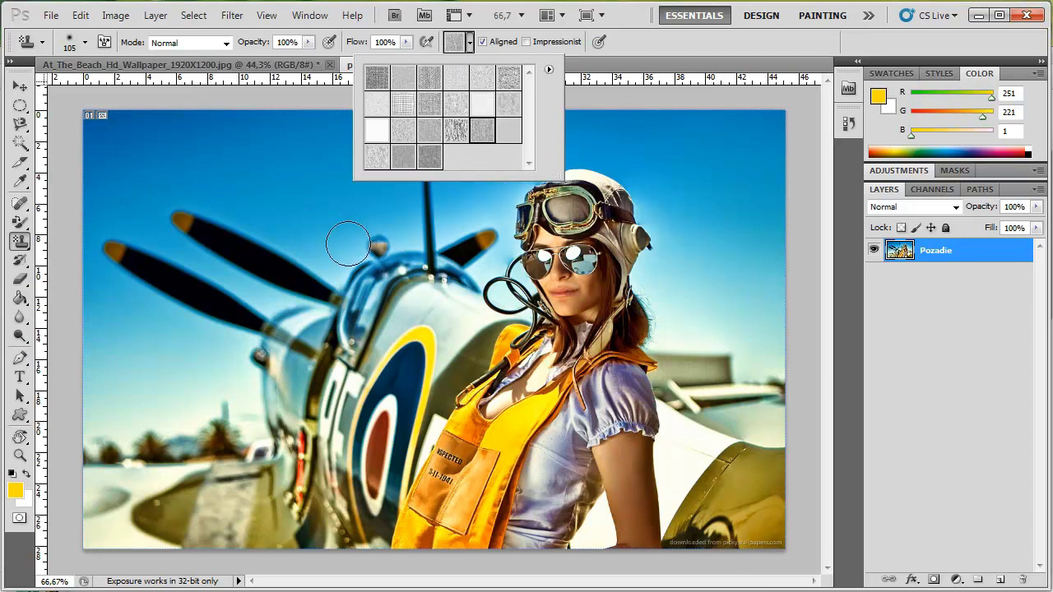
mouse_move(348, 244)
mouse_down()
mouse_move(341, 228)
mouse_move(353, 234)
mouse_move(364, 220)
mouse_move(394, 131)
mouse_move(90, 123)
mouse_move(378, 172)
mouse_move(95, 148)
mouse_move(322, 173)
mouse_move(305, 219)
mouse_move(97, 180)
mouse_move(263, 304)
mouse_move(92, 218)
mouse_move(109, 363)
mouse_up()
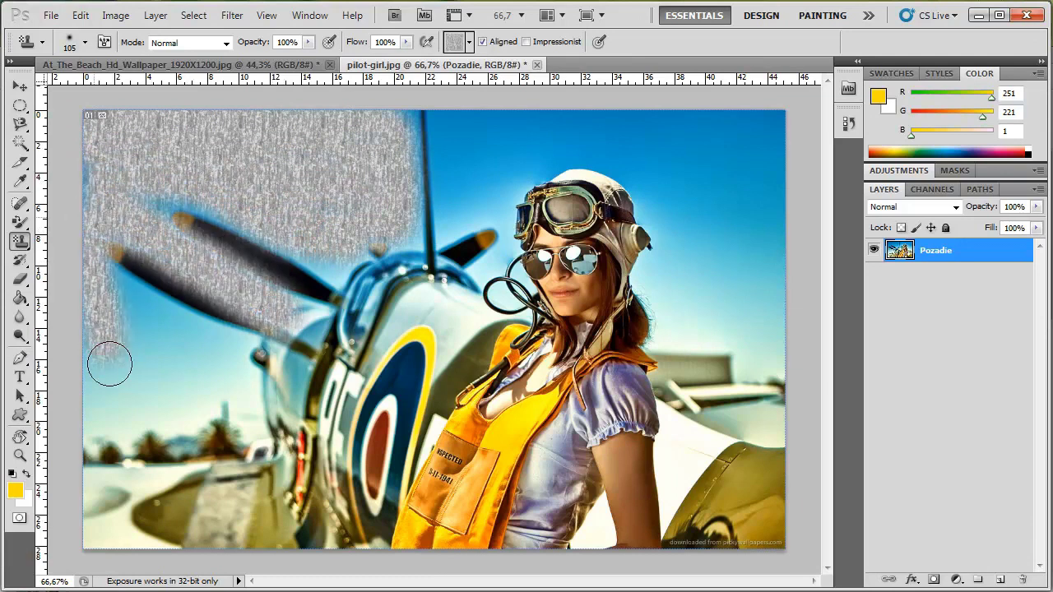
key(ctrl+z)
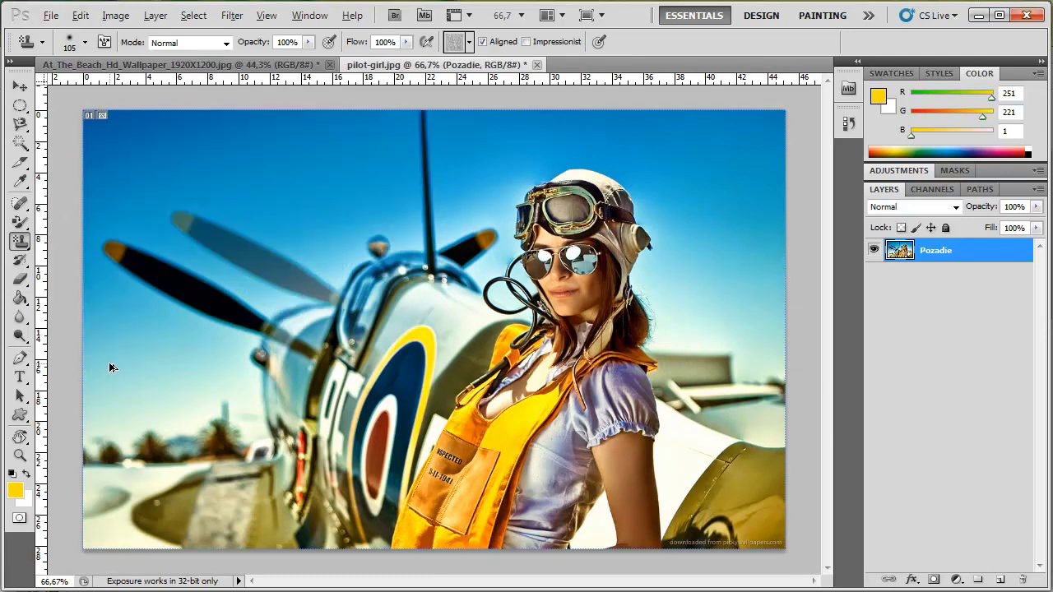
key(ctrl+shift+z)
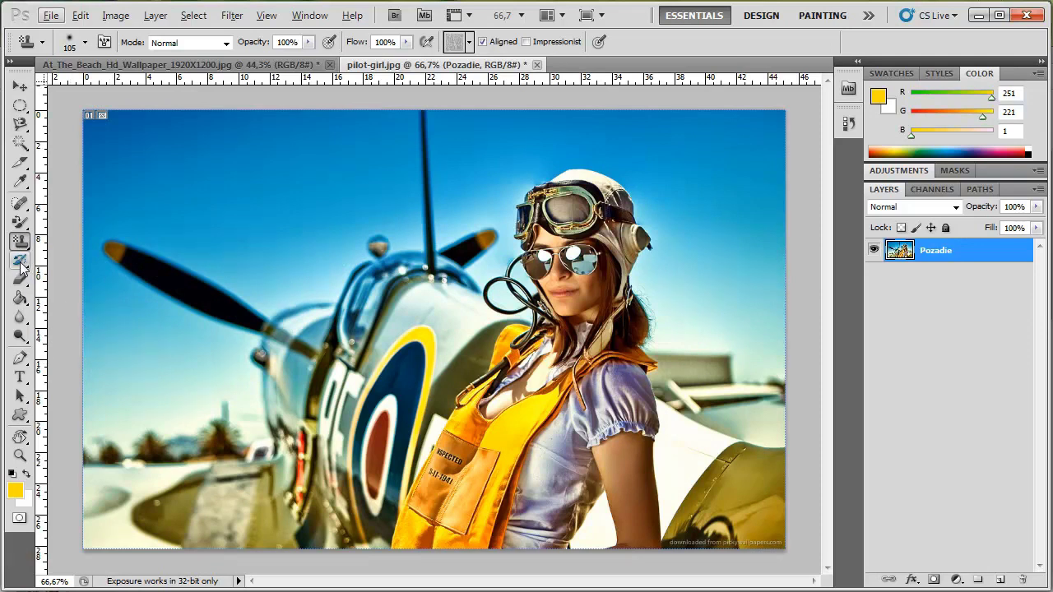
Step: Select the Brush Tool with pure black (000000) as the foreground colour
click(21, 264)
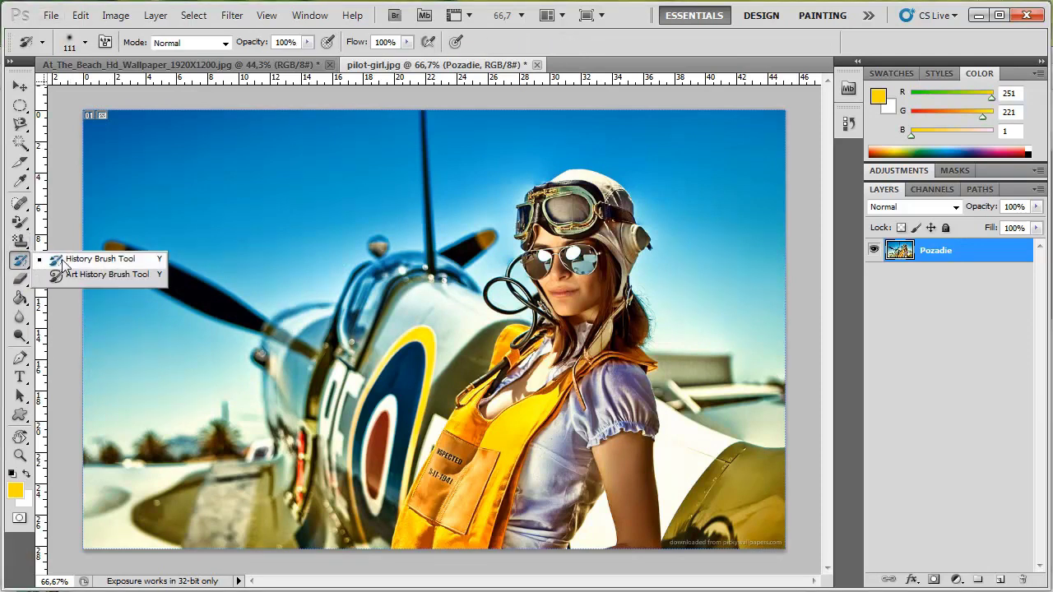
click(125, 259)
click(20, 222)
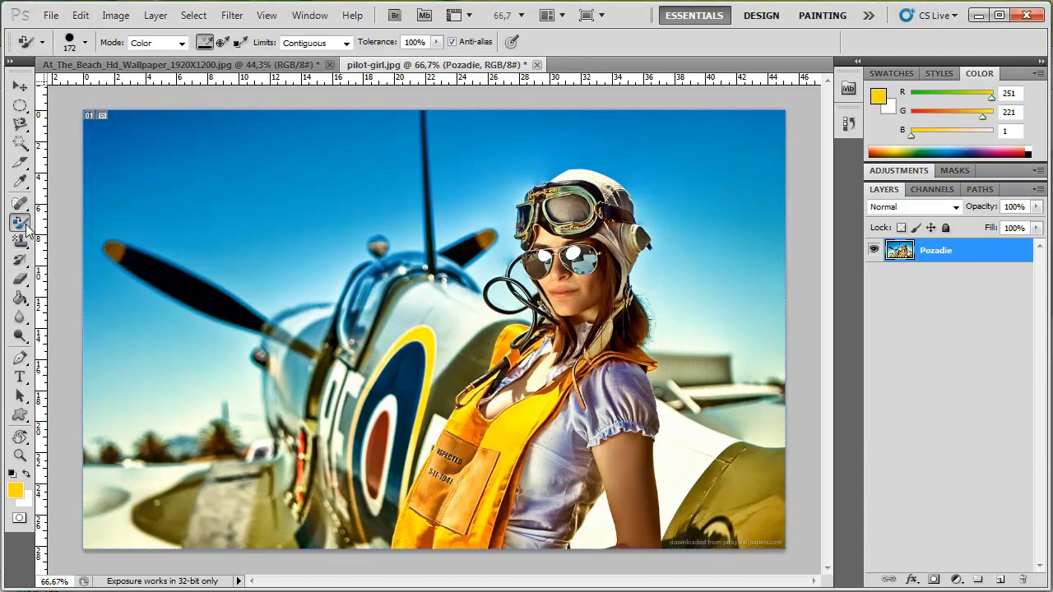
click(82, 220)
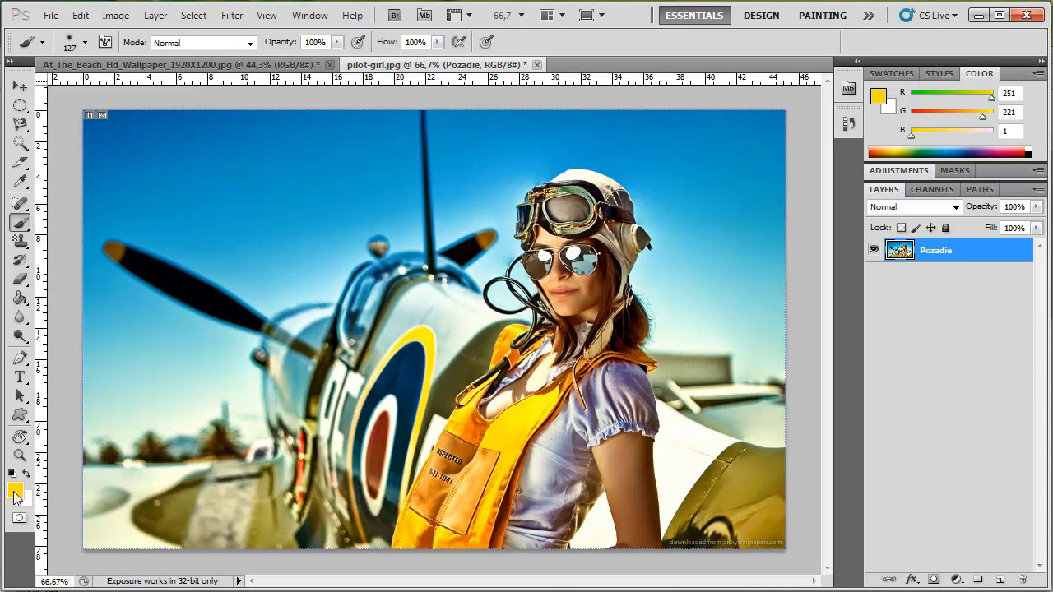
click(15, 491)
drag(263, 404, 113, 500)
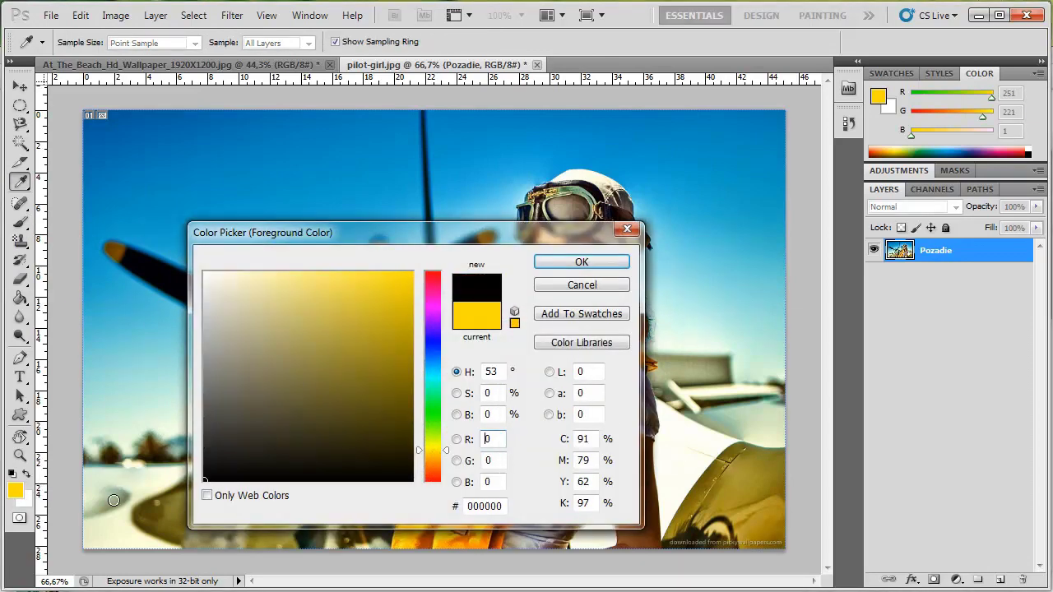
click(584, 262)
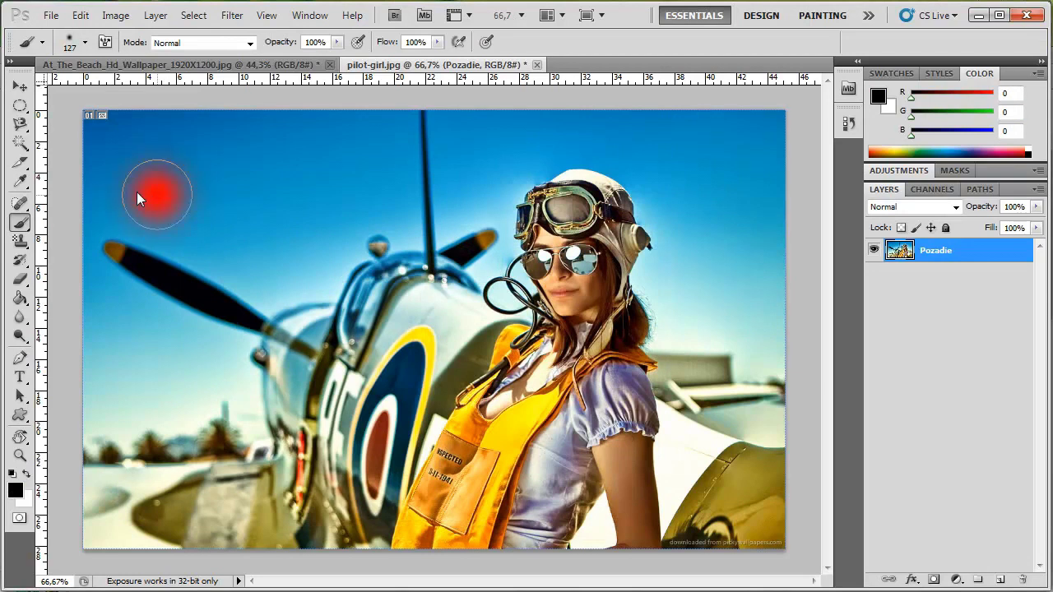
Step: Paint black letters Z, D, R, O in the sky, then History-brush the Z's top back
mouse_move(148, 174)
mouse_down()
mouse_move(299, 176)
mouse_move(247, 206)
mouse_move(287, 236)
mouse_move(331, 234)
mouse_up()
mouse_move(375, 171)
mouse_down()
mouse_move(374, 227)
mouse_move(423, 185)
mouse_move(370, 164)
mouse_up()
mouse_move(467, 136)
mouse_down()
mouse_move(477, 182)
mouse_move(493, 152)
mouse_move(608, 148)
mouse_up()
mouse_move(712, 141)
mouse_down()
mouse_move(752, 176)
mouse_move(674, 138)
mouse_up()
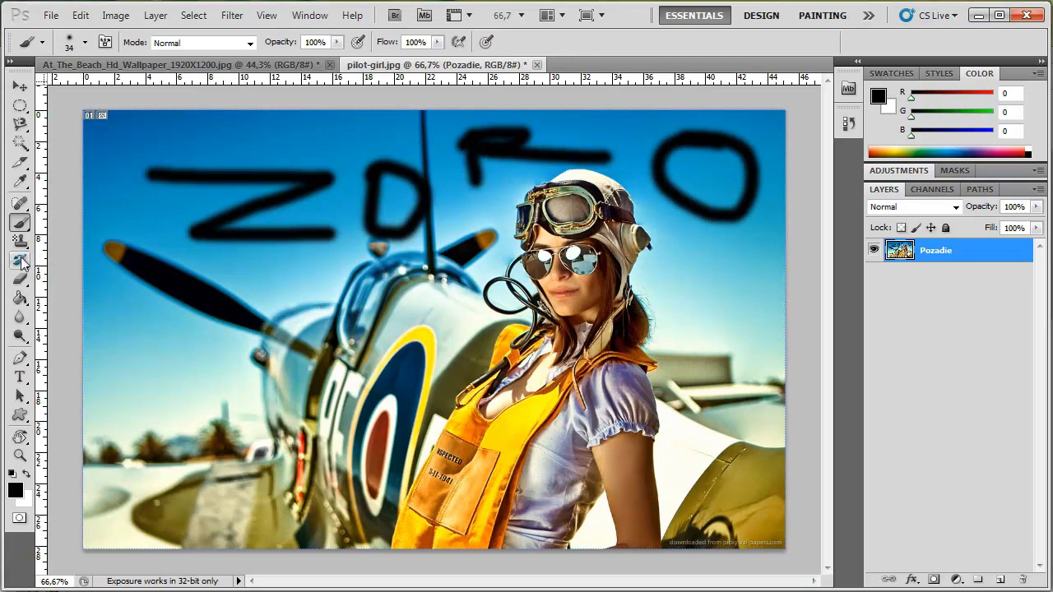
drag(19, 260, 82, 265)
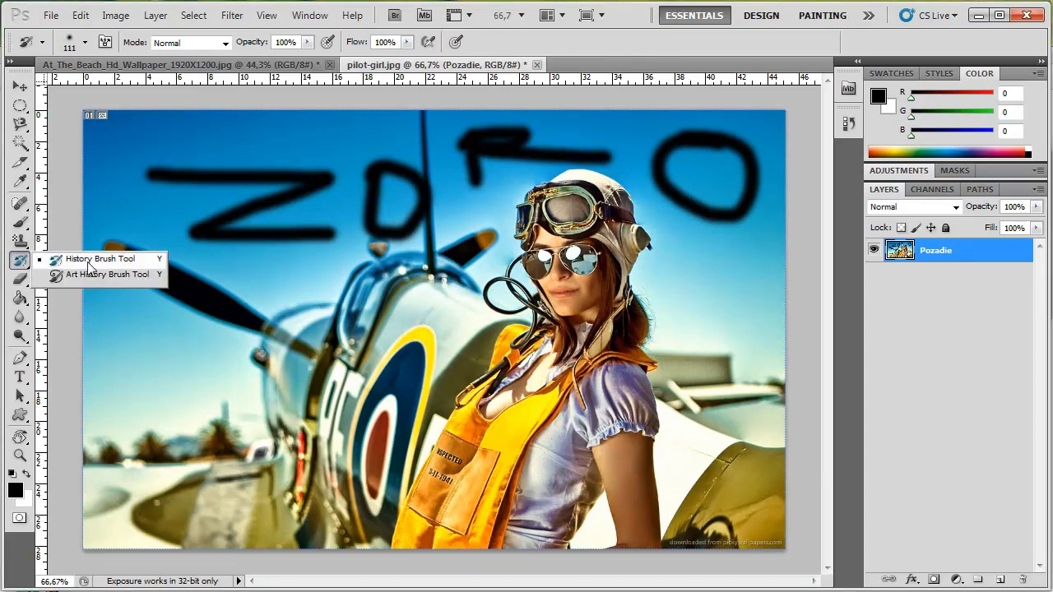
click(89, 260)
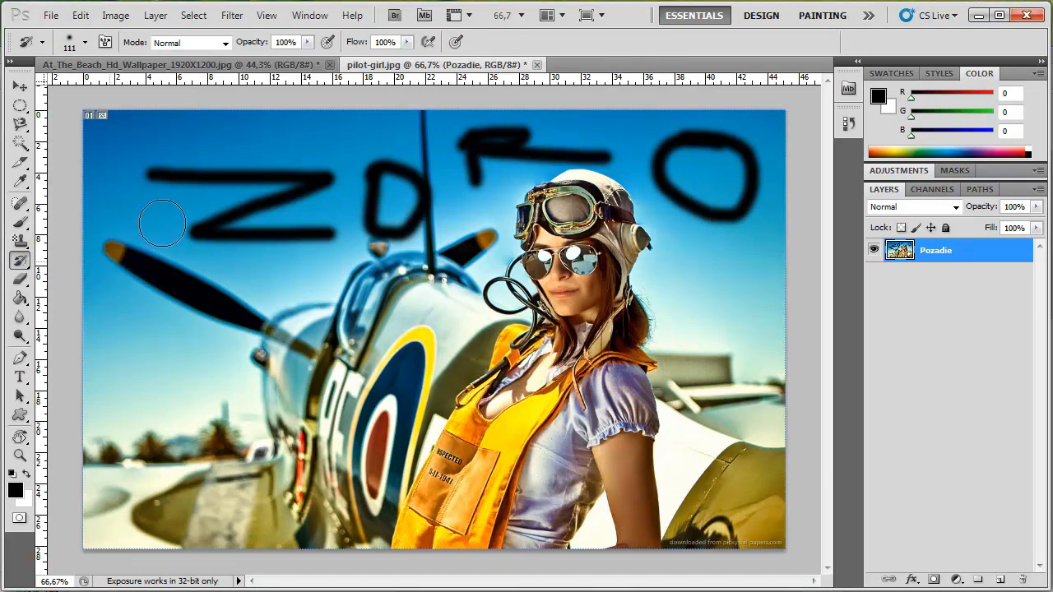
mouse_move(138, 178)
mouse_down()
mouse_move(319, 176)
mouse_move(315, 167)
mouse_up()
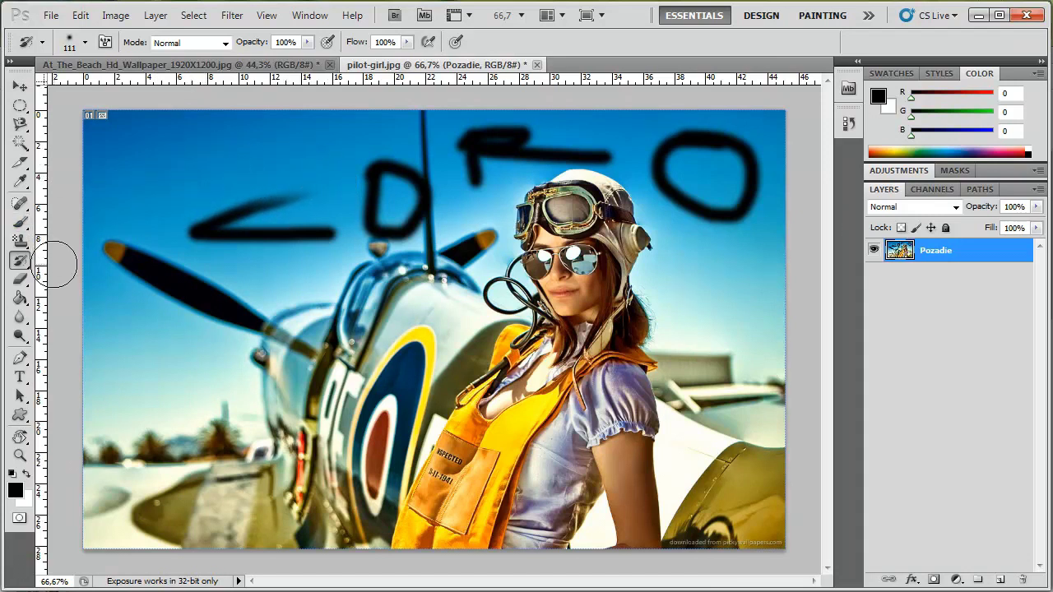
Step: Erase a trial patch through the Z, undo it, and select the History Brush
click(21, 280)
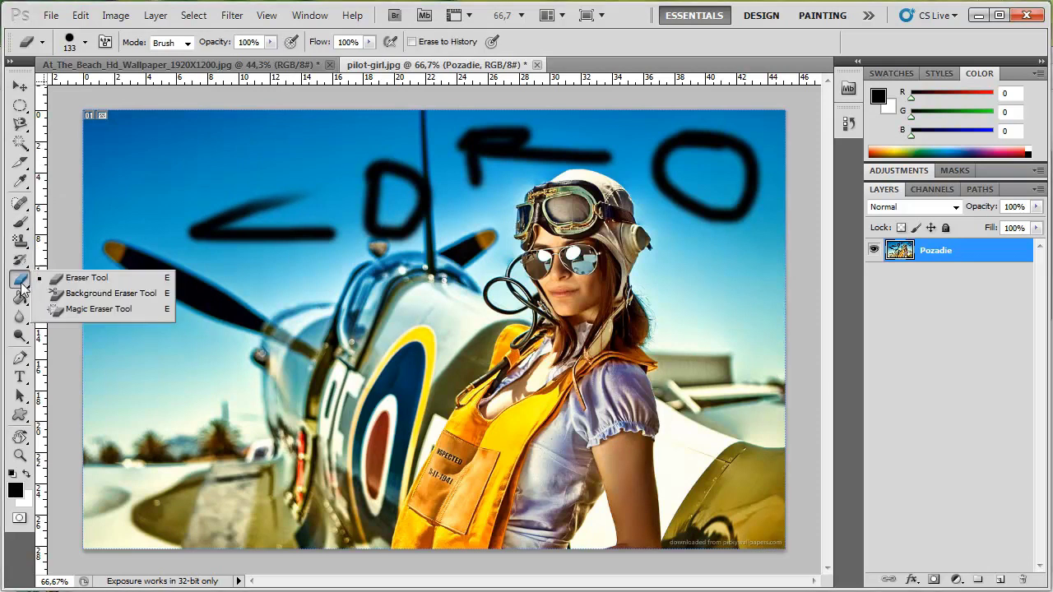
click(103, 280)
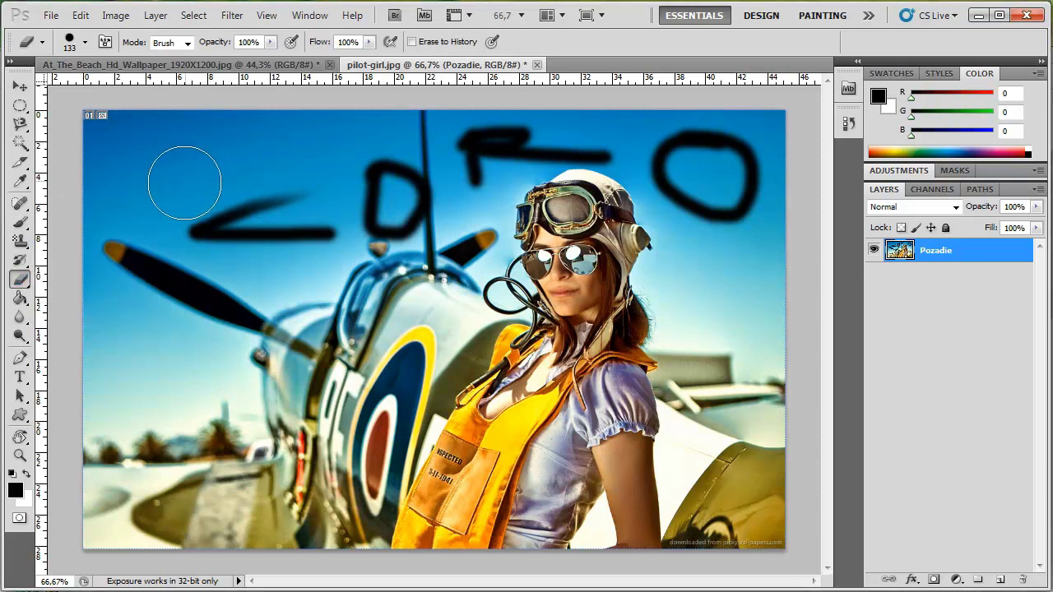
click(27, 474)
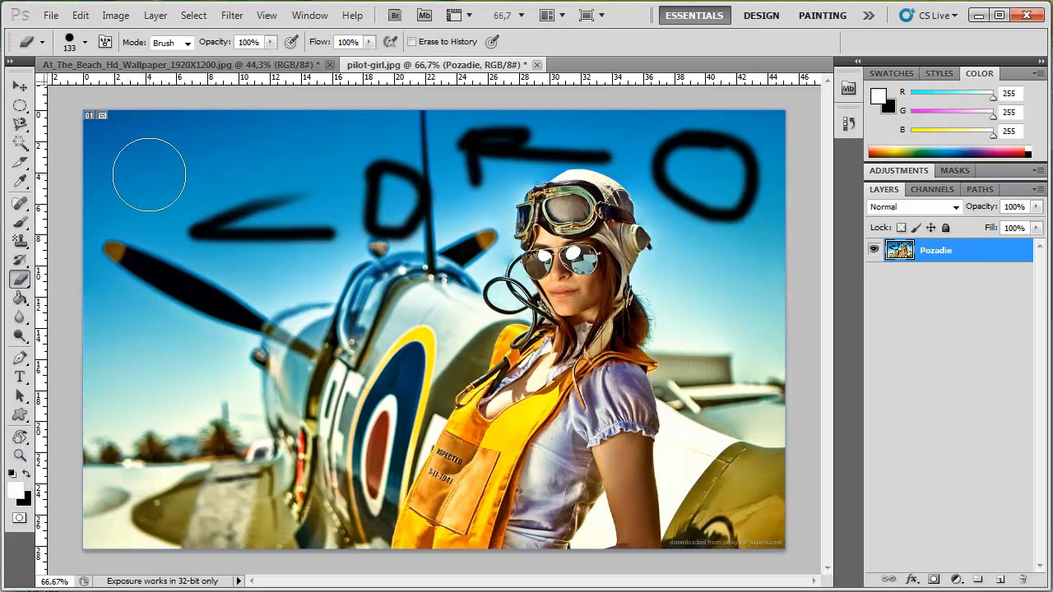
mouse_move(146, 172)
mouse_down()
mouse_move(217, 177)
mouse_move(227, 215)
mouse_move(202, 226)
mouse_up()
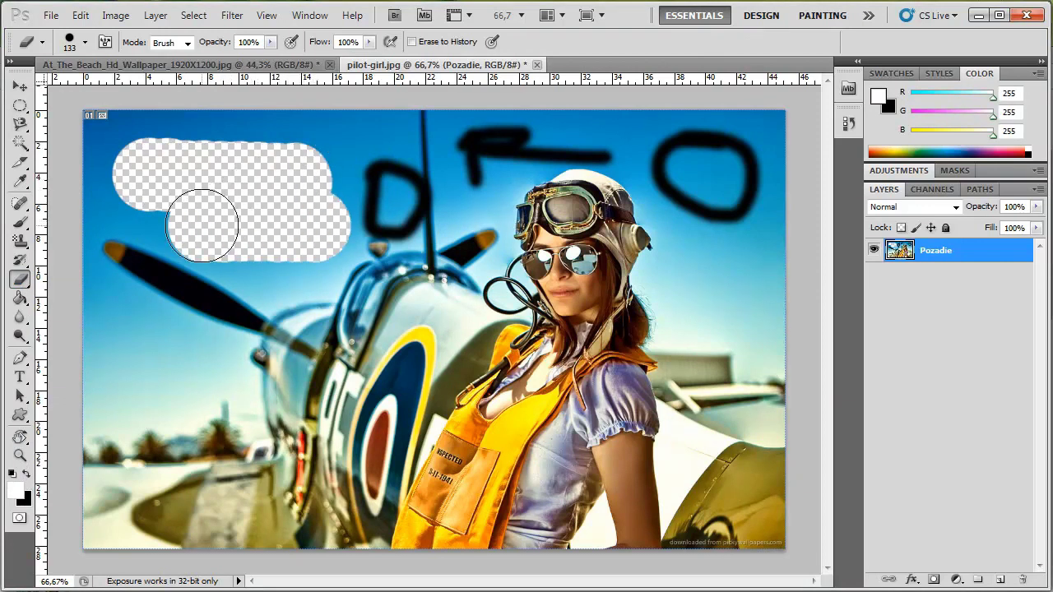
key(ctrl+z)
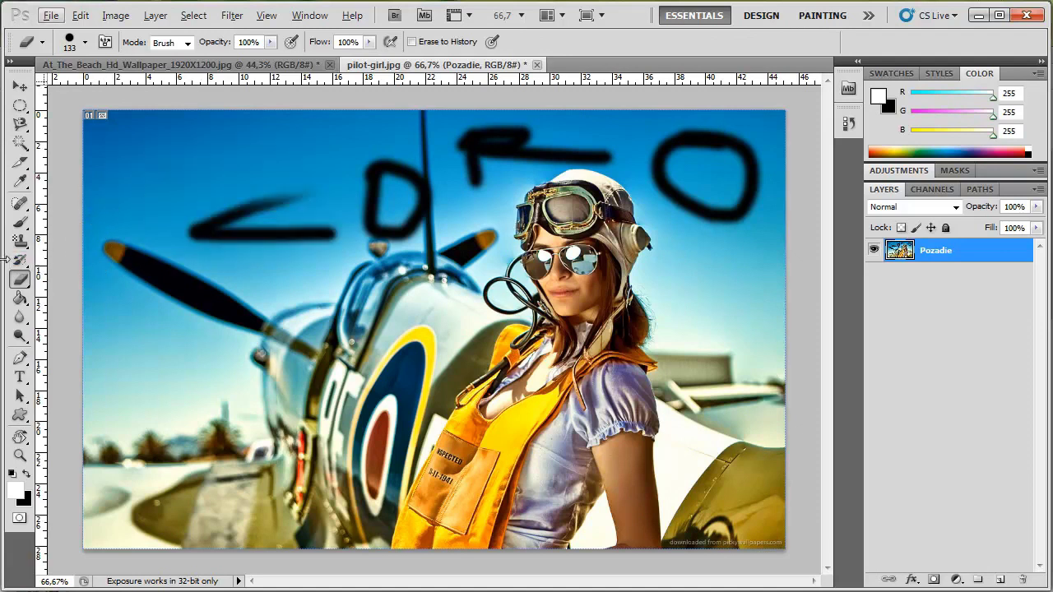
click(20, 260)
click(99, 257)
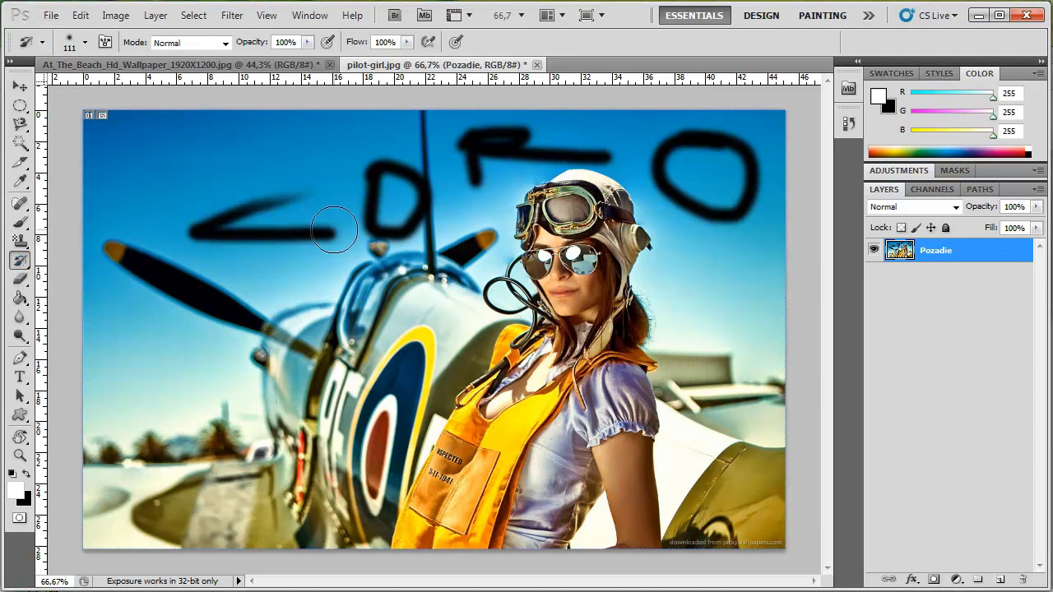
Step: Restore the sky over all black ZDRO letters with the History Brush
mouse_move(294, 179)
mouse_down()
mouse_move(205, 218)
mouse_move(417, 189)
mouse_move(383, 214)
mouse_move(481, 167)
mouse_move(370, 216)
mouse_move(526, 148)
mouse_move(616, 152)
mouse_move(686, 192)
mouse_move(748, 164)
mouse_move(700, 219)
mouse_up()
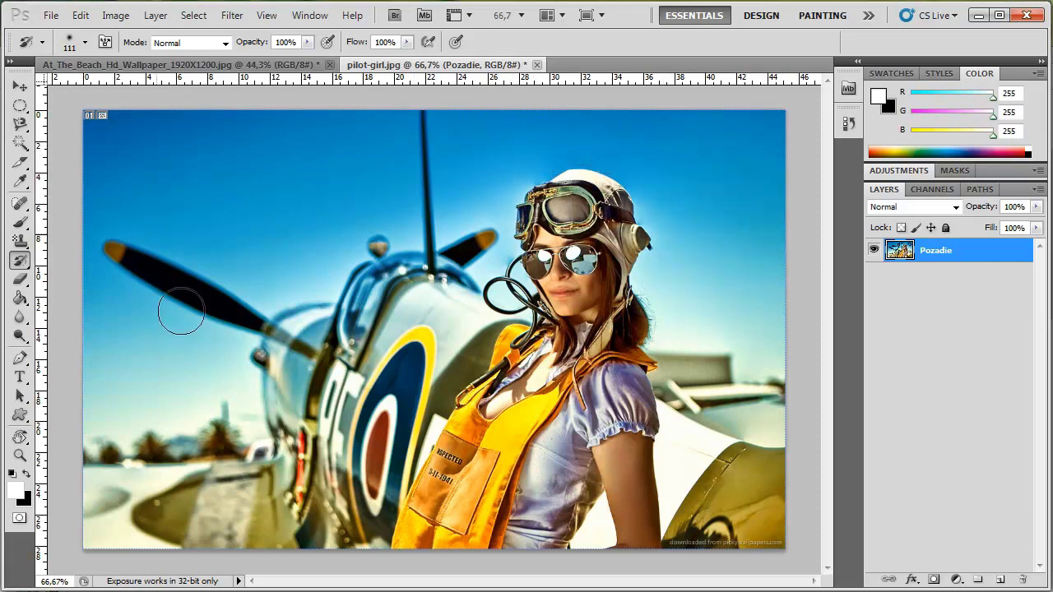
right_click(20, 261)
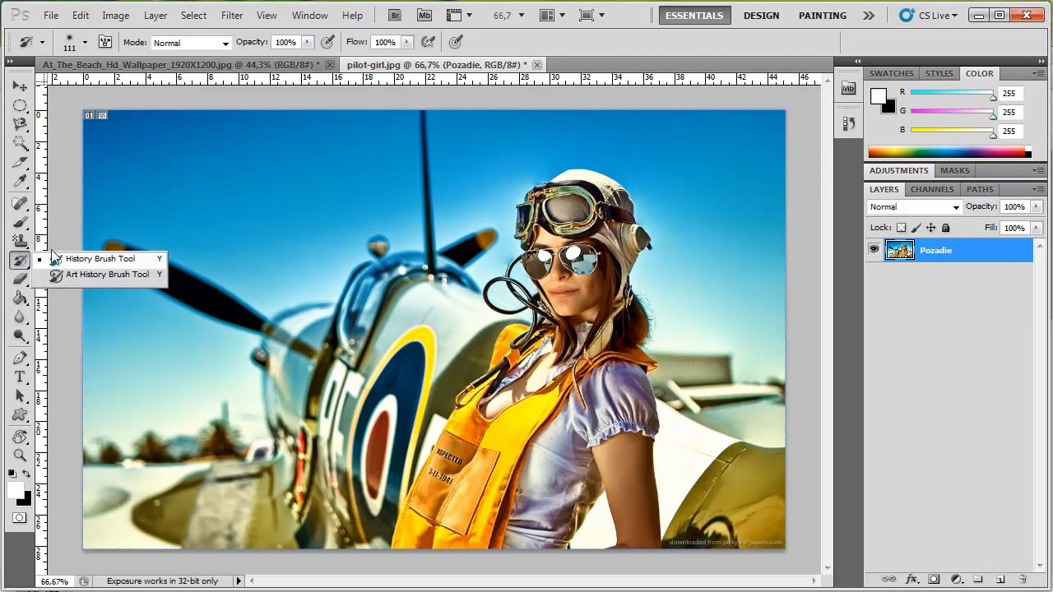
click(17, 265)
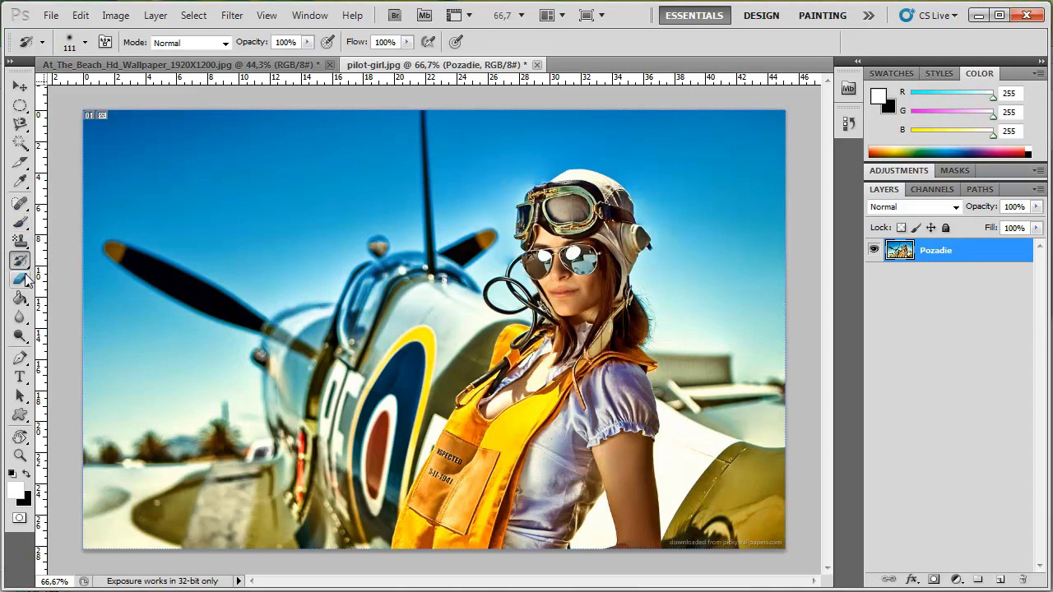
click(22, 281)
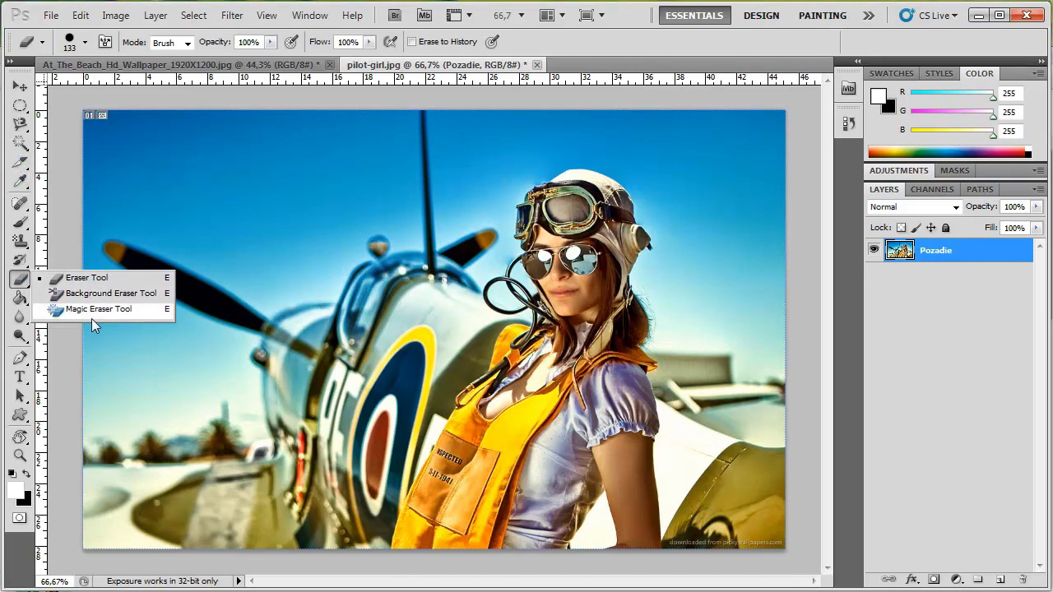
click(97, 310)
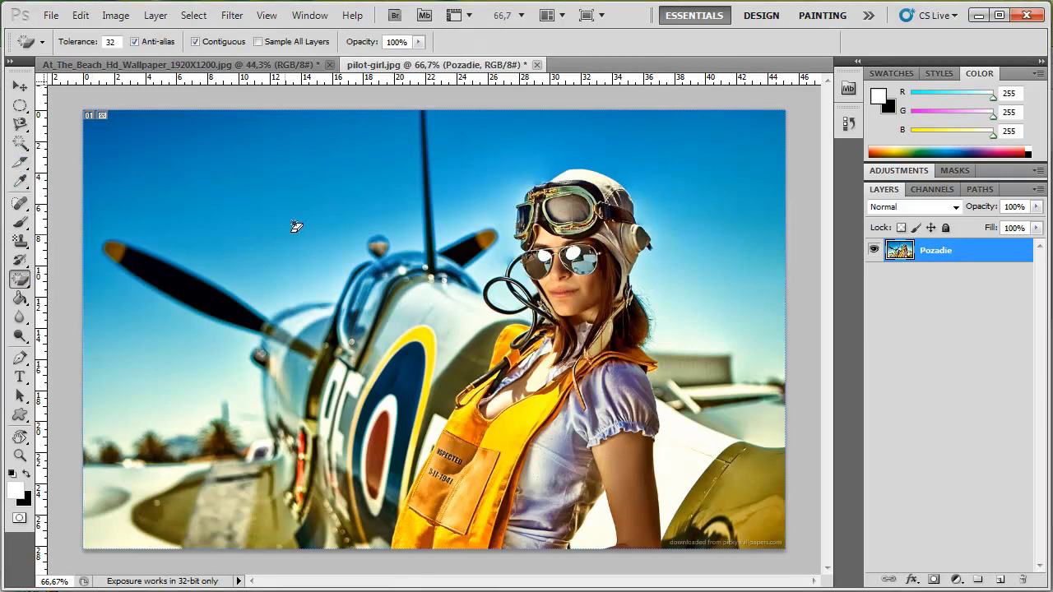
click(299, 219)
click(485, 184)
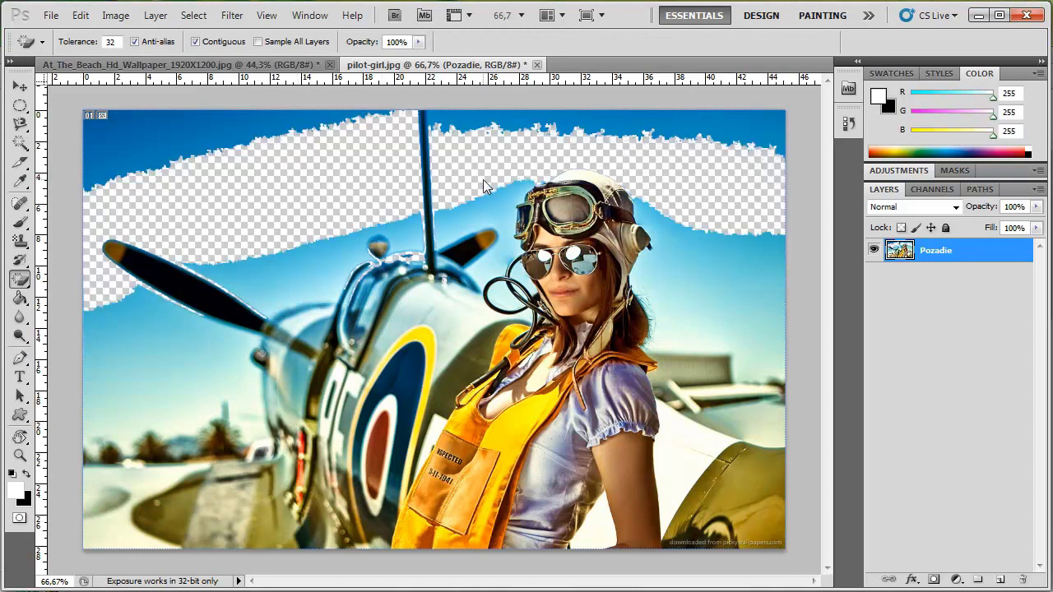
click(690, 276)
click(720, 140)
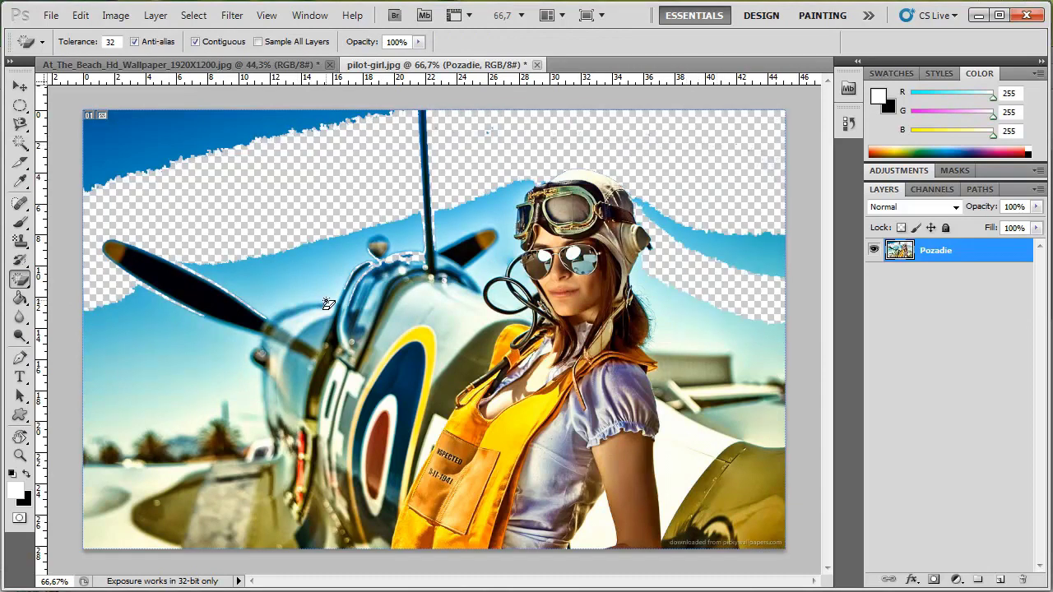
key(ctrl+alt+z)
key(ctrl+alt+z)
key(ctrl+alt+z)
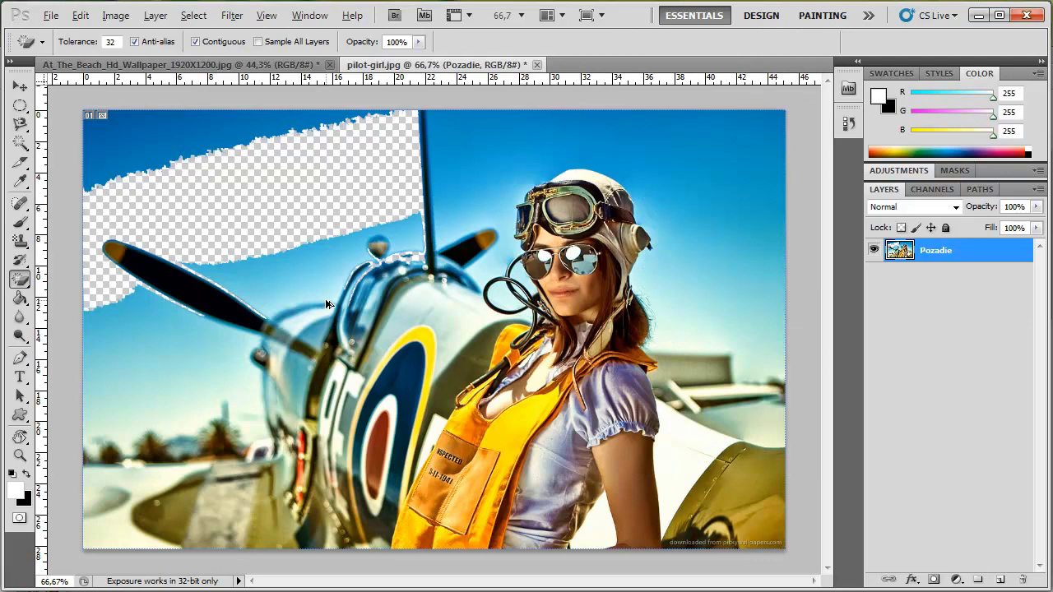
key(ctrl+alt+z)
Step: Select the Gradient tool, choose the Black, White preset, and open the Gradient Editor
click(19, 297)
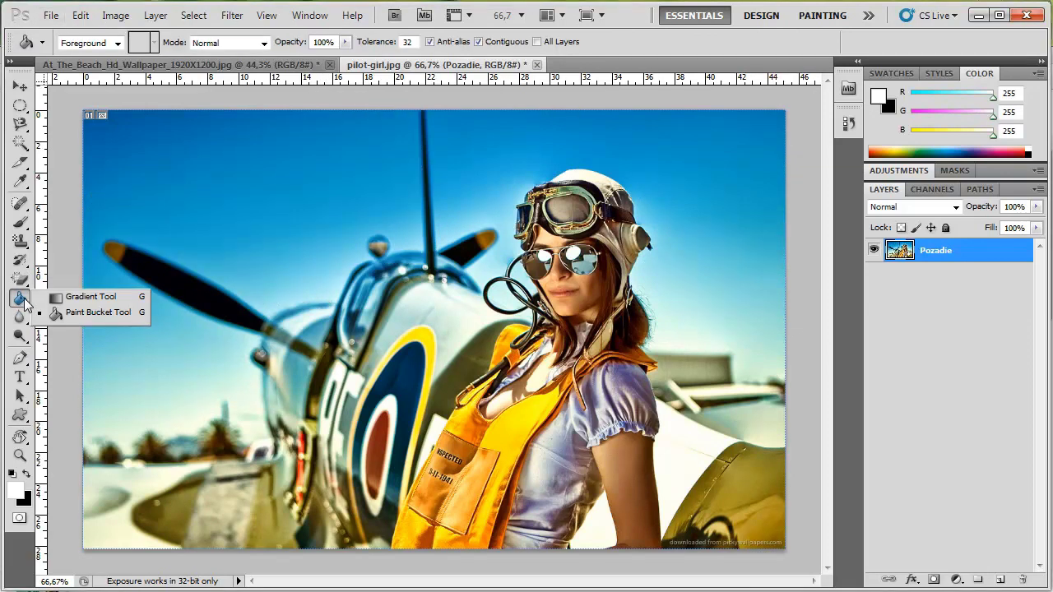
click(82, 298)
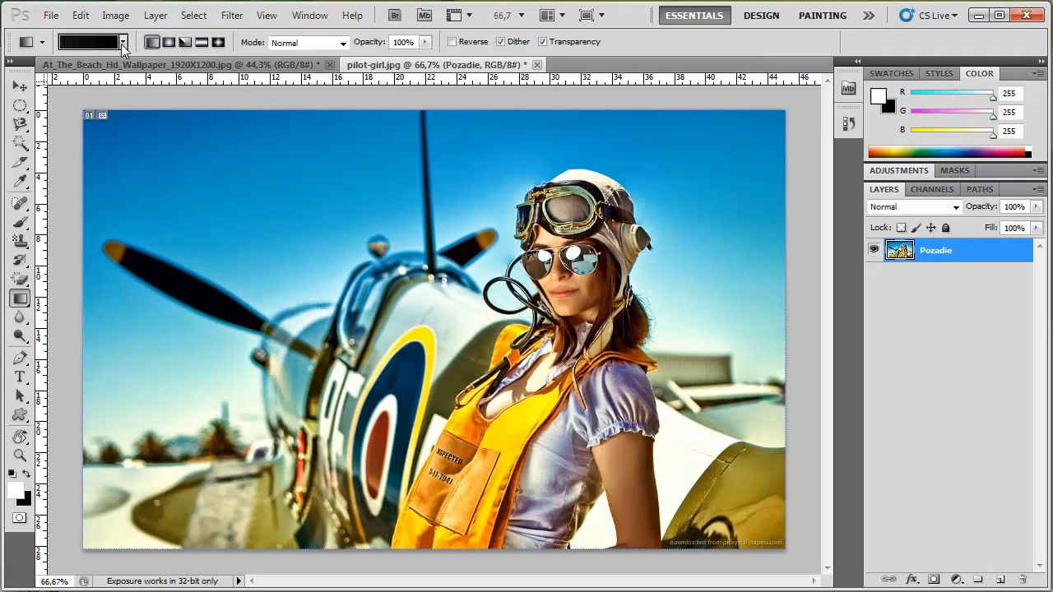
click(123, 42)
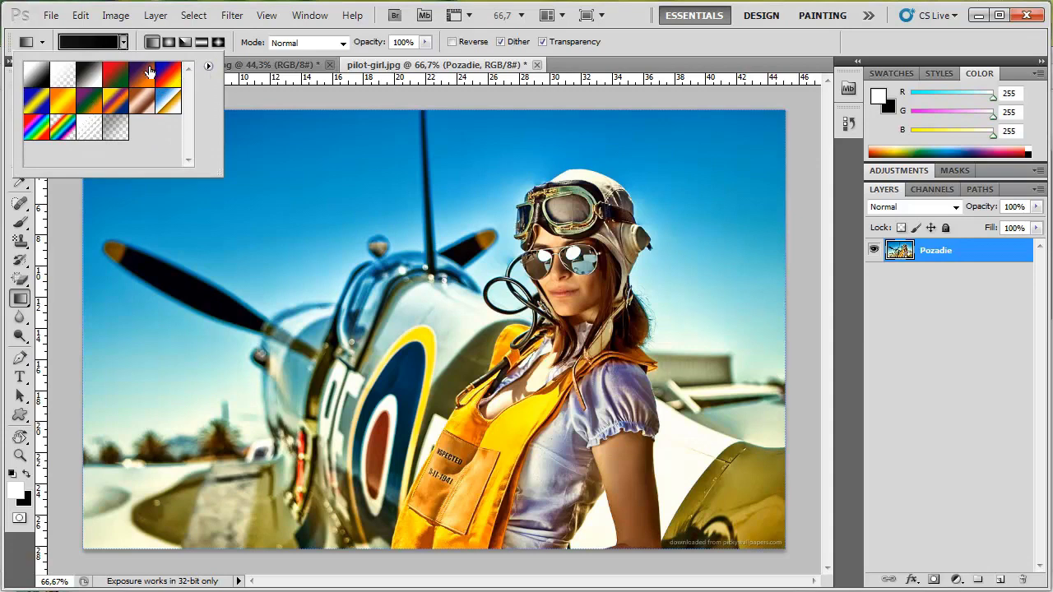
click(91, 75)
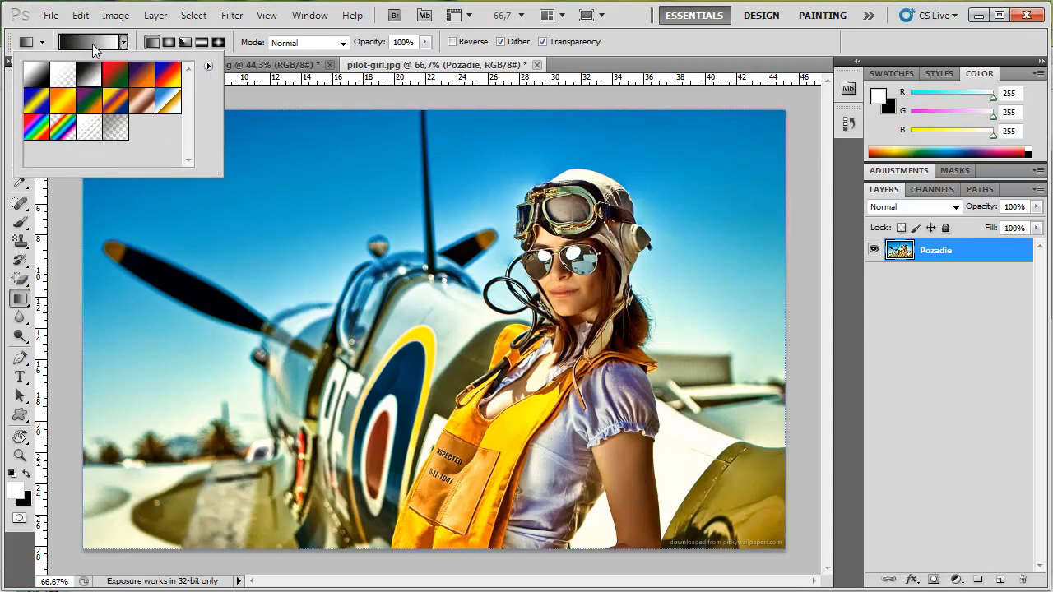
click(124, 43)
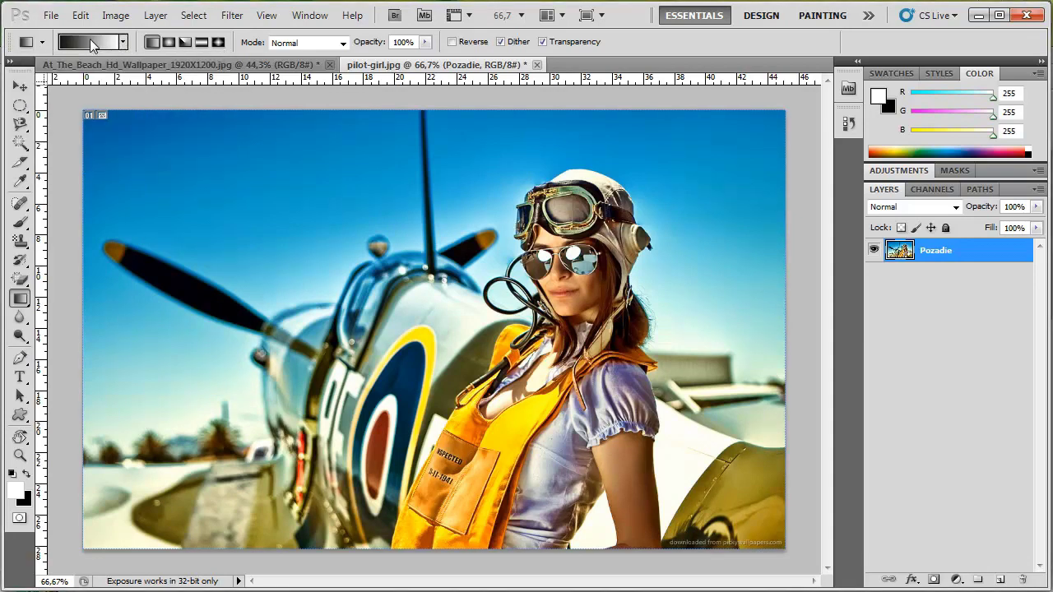
click(93, 44)
drag(654, 146, 500, 151)
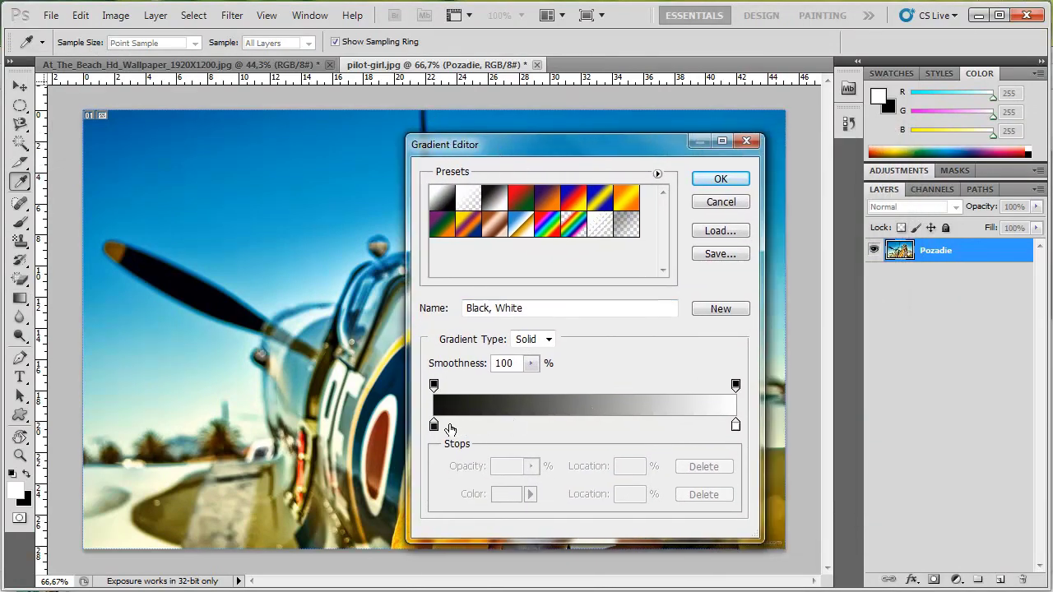
Step: Set the gradient's left colour stop to deep blue 0062d1
click(433, 426)
click(506, 495)
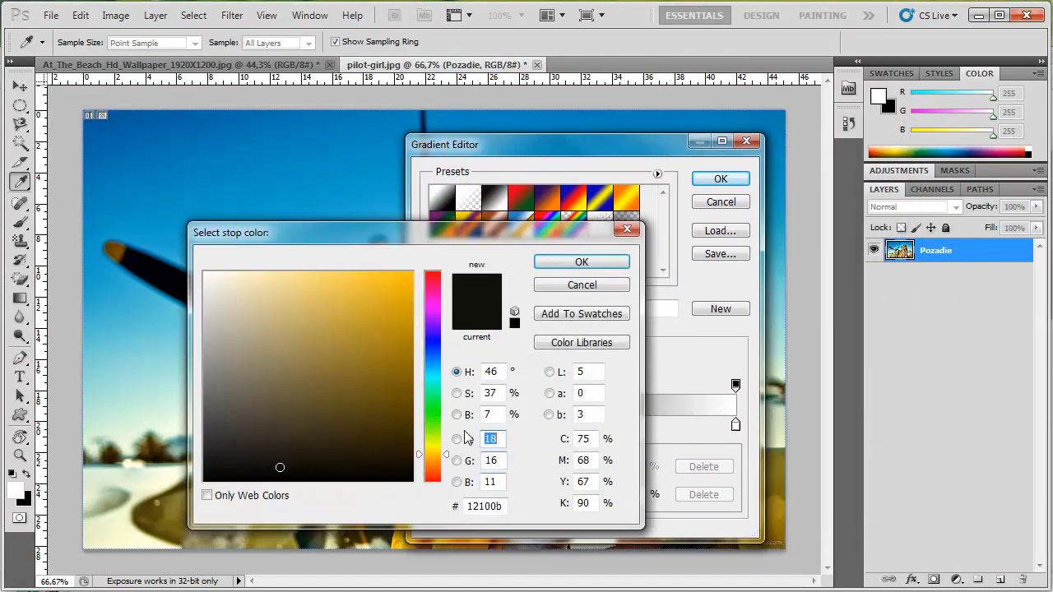
drag(427, 424, 428, 359)
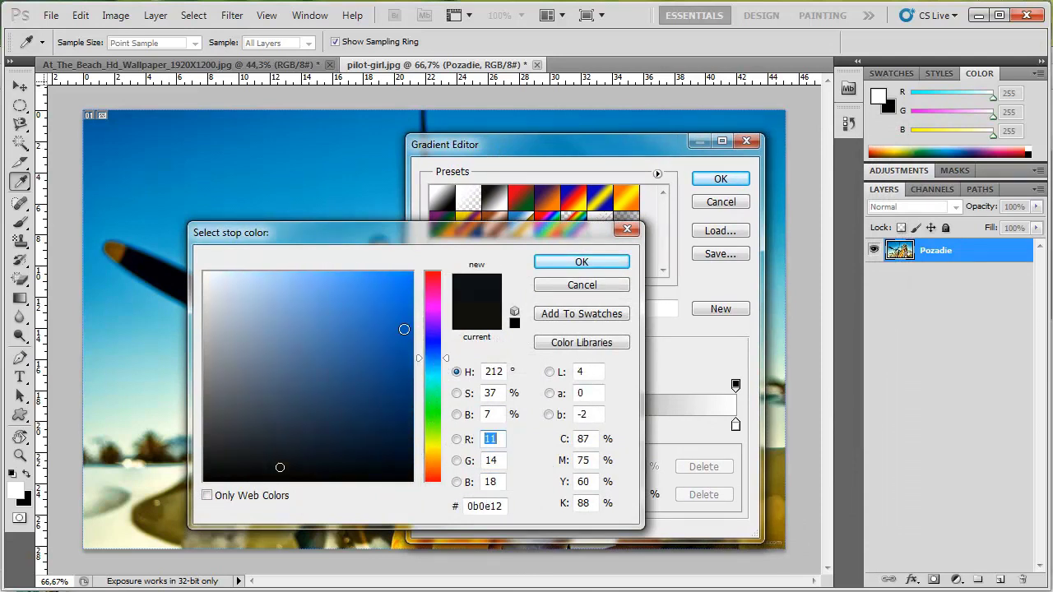
click(412, 281)
drag(412, 280, 412, 310)
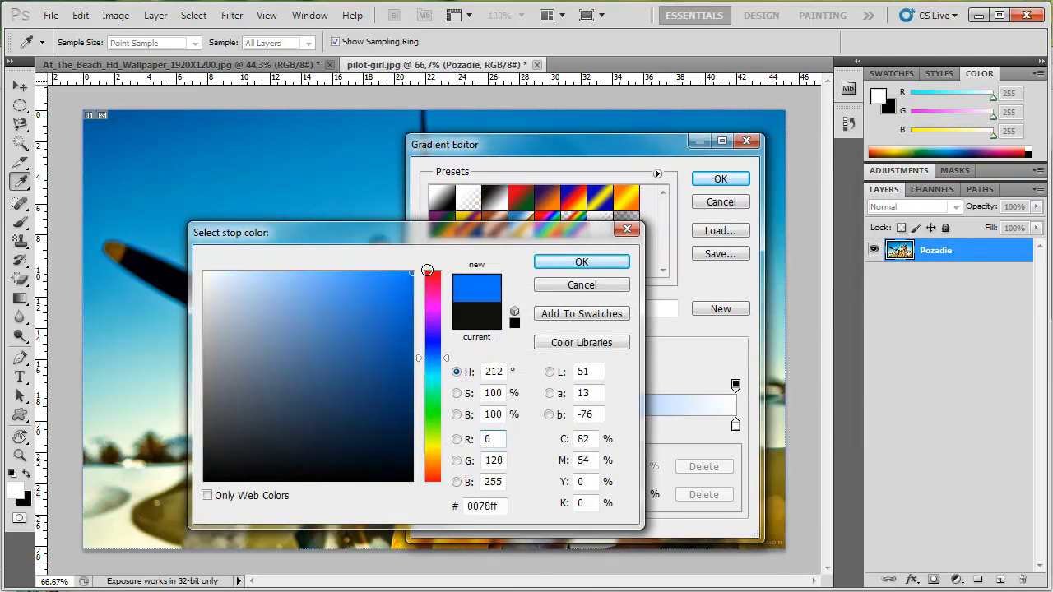
click(572, 268)
Step: Set the right colour stop to lighter blue 00abdc and apply the gradient
click(736, 427)
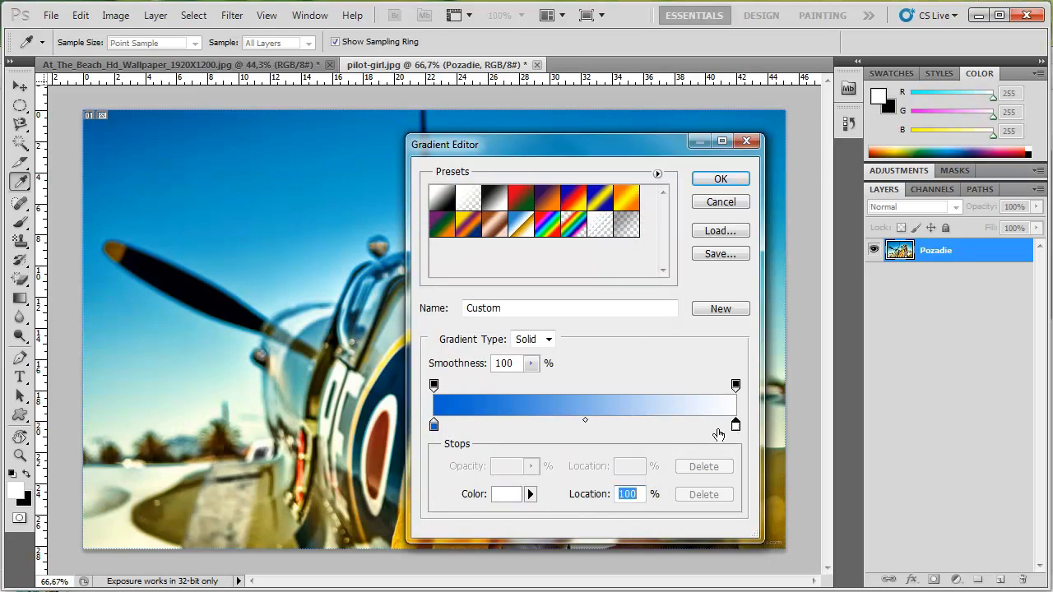
click(506, 496)
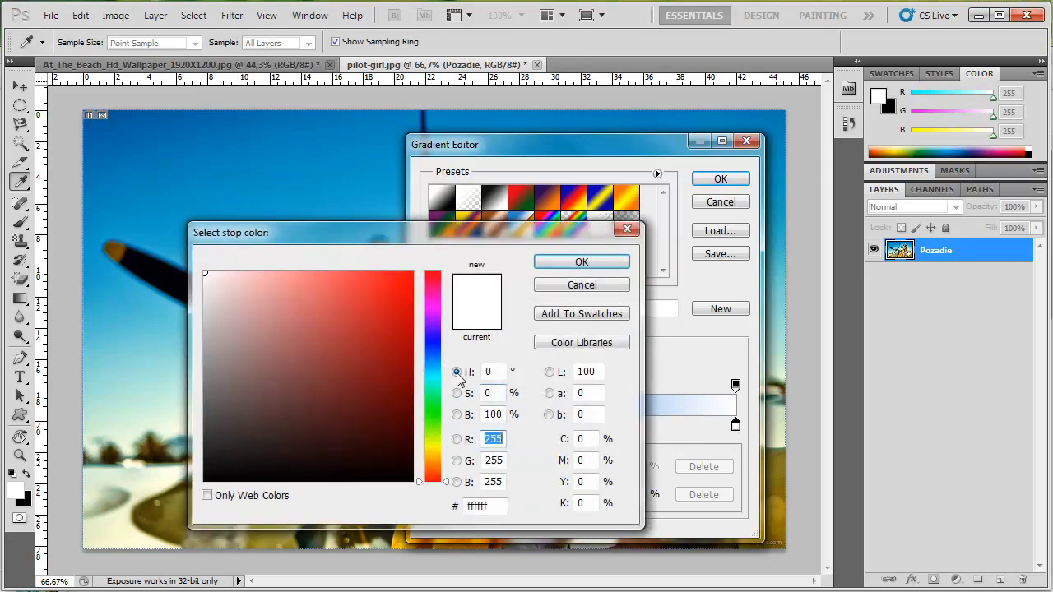
drag(432, 380, 438, 375)
click(412, 300)
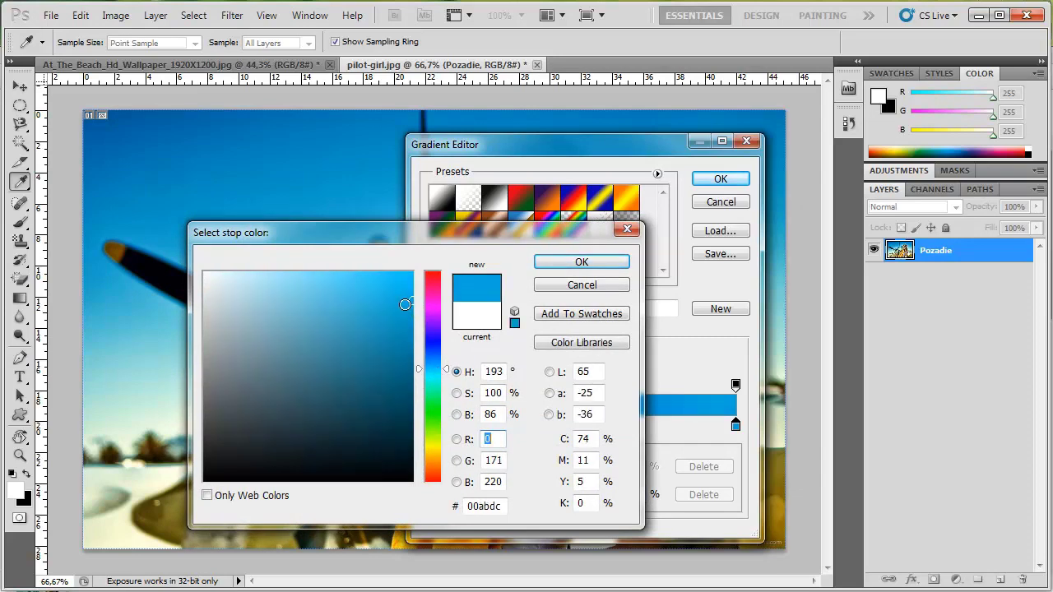
click(580, 261)
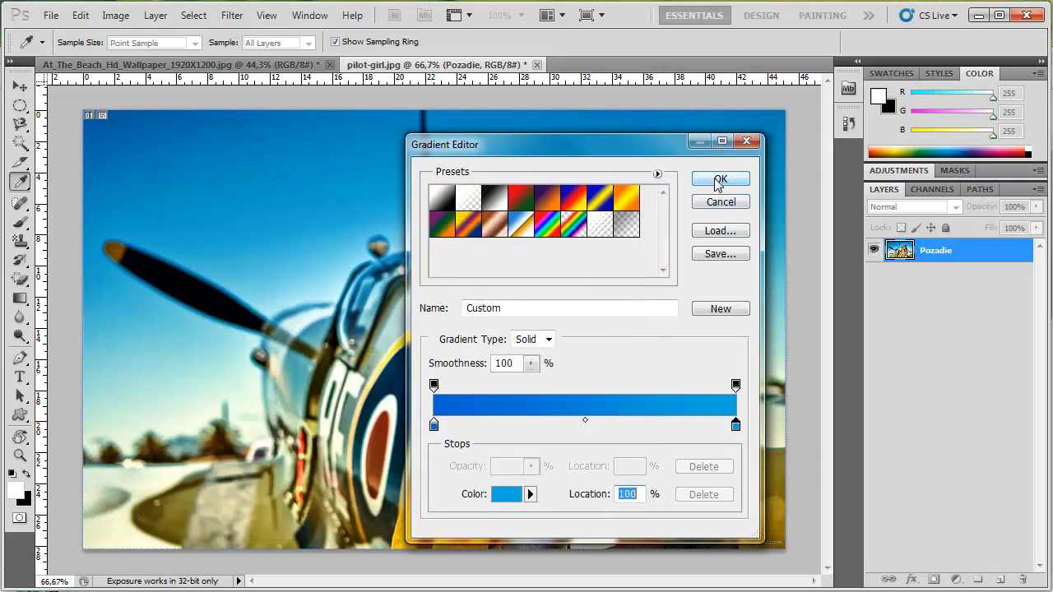
click(718, 180)
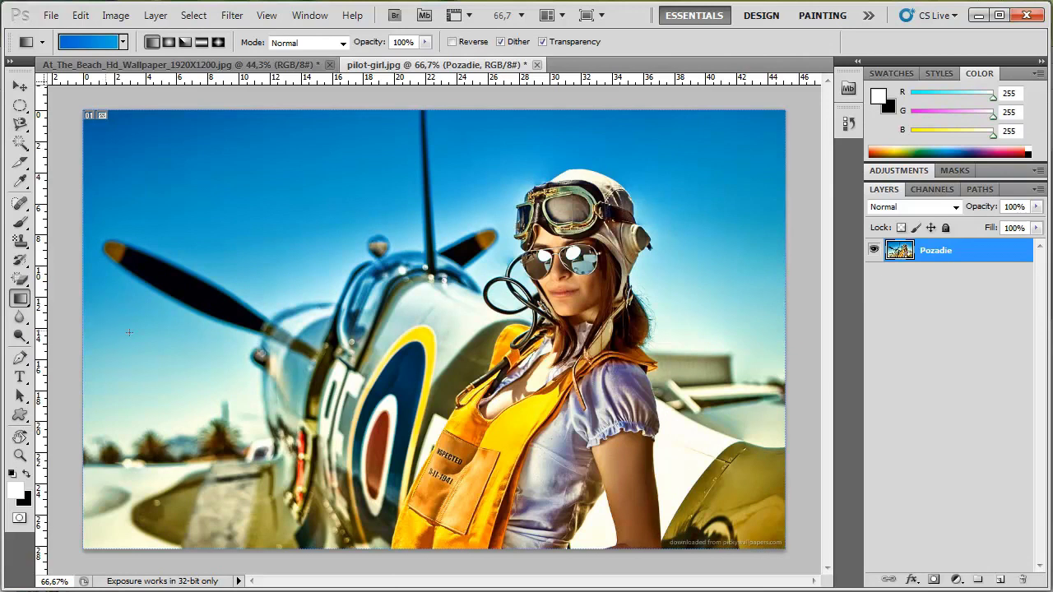
Step: Draw trial linear blue gradients across the canvas in several directions
drag(104, 331, 708, 334)
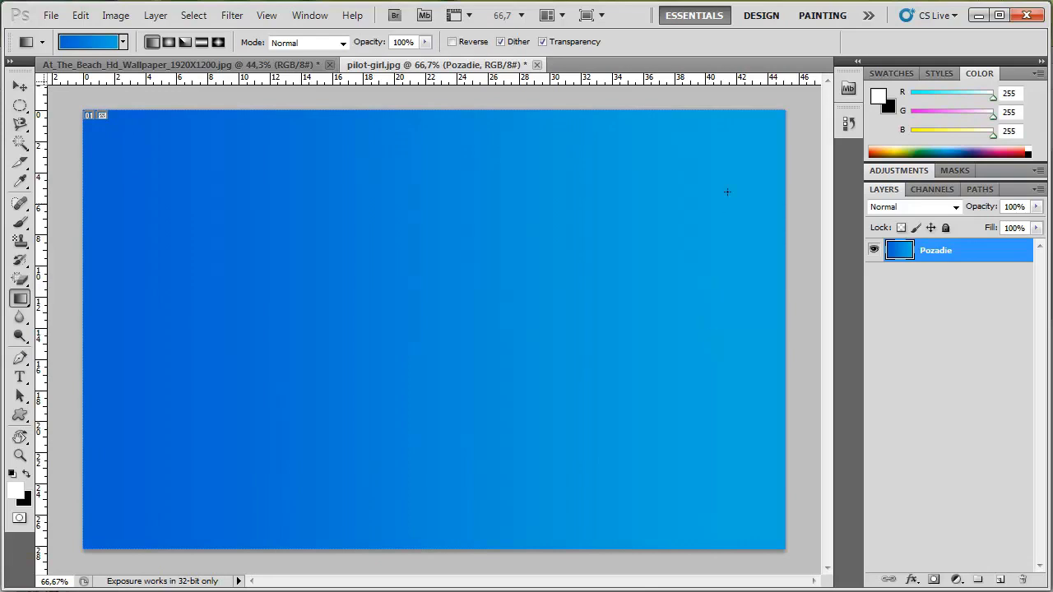
drag(764, 124, 164, 514)
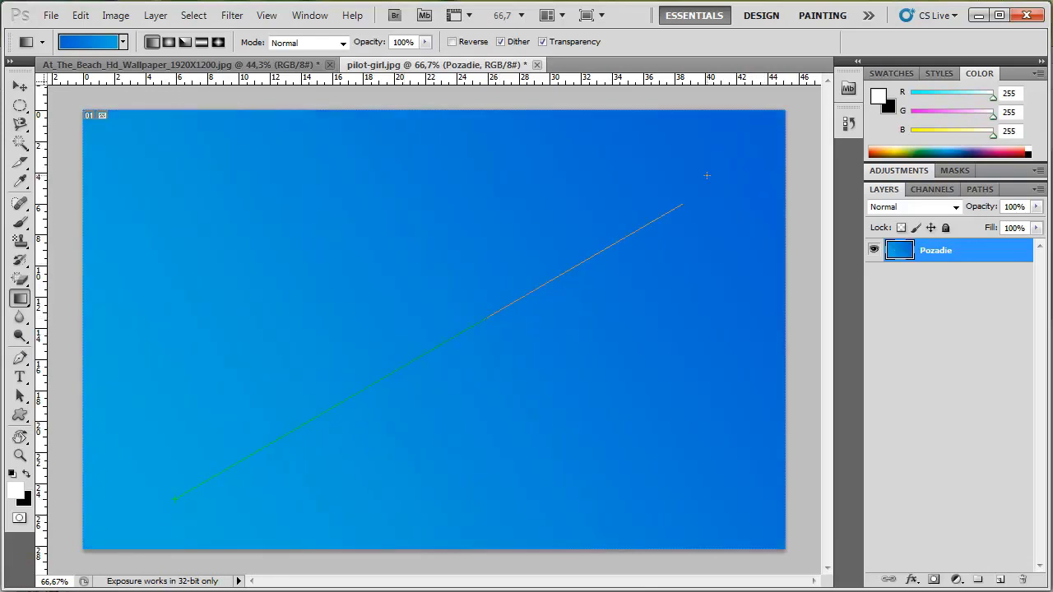
drag(641, 242, 748, 136)
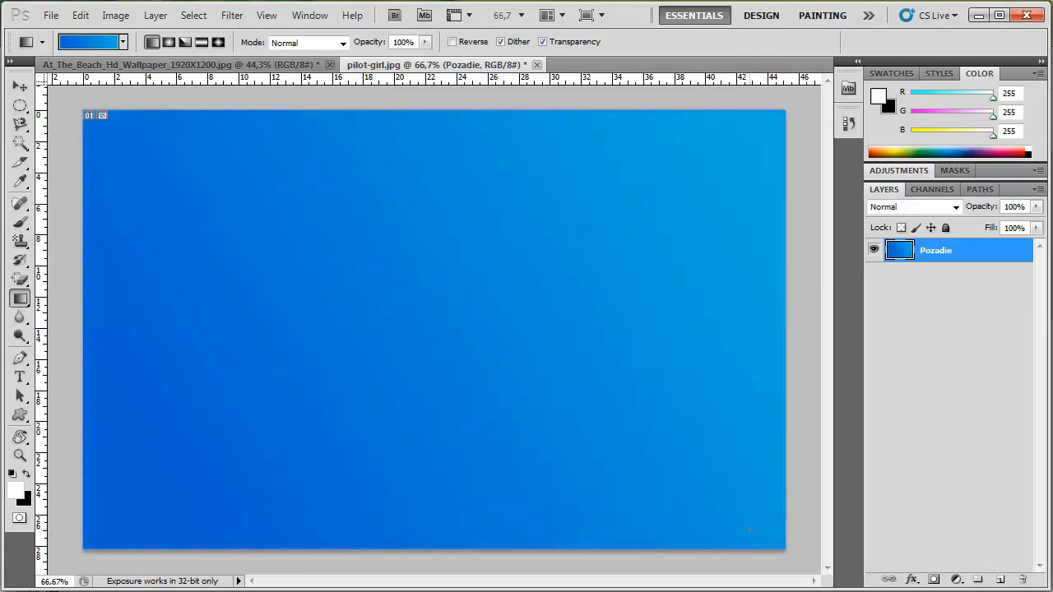
drag(749, 529, 186, 132)
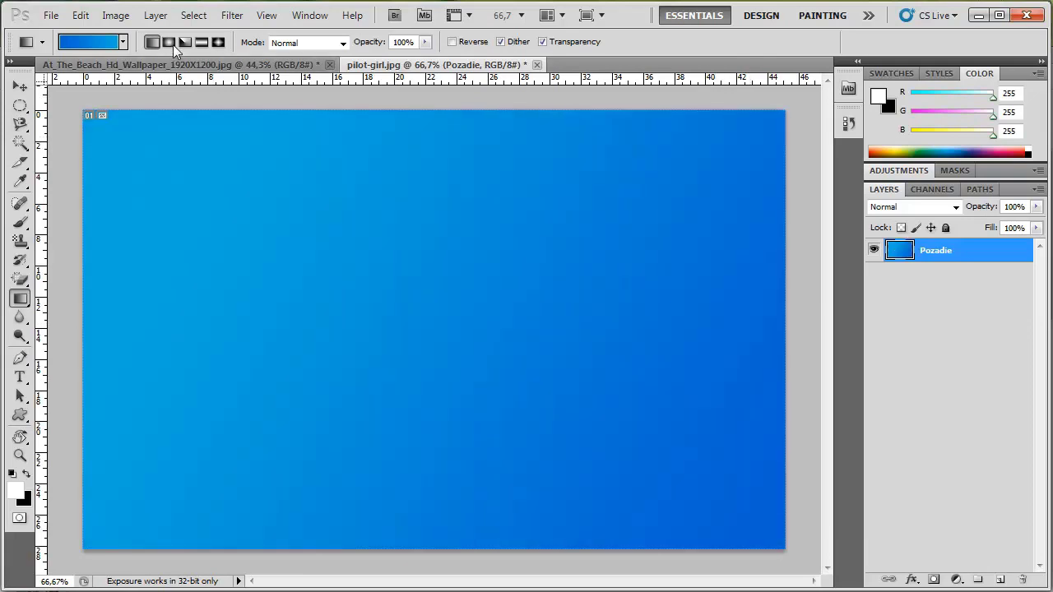
Step: Switch to the Radial gradient shape and draw several trial radial blue fills
click(175, 44)
drag(292, 277, 333, 305)
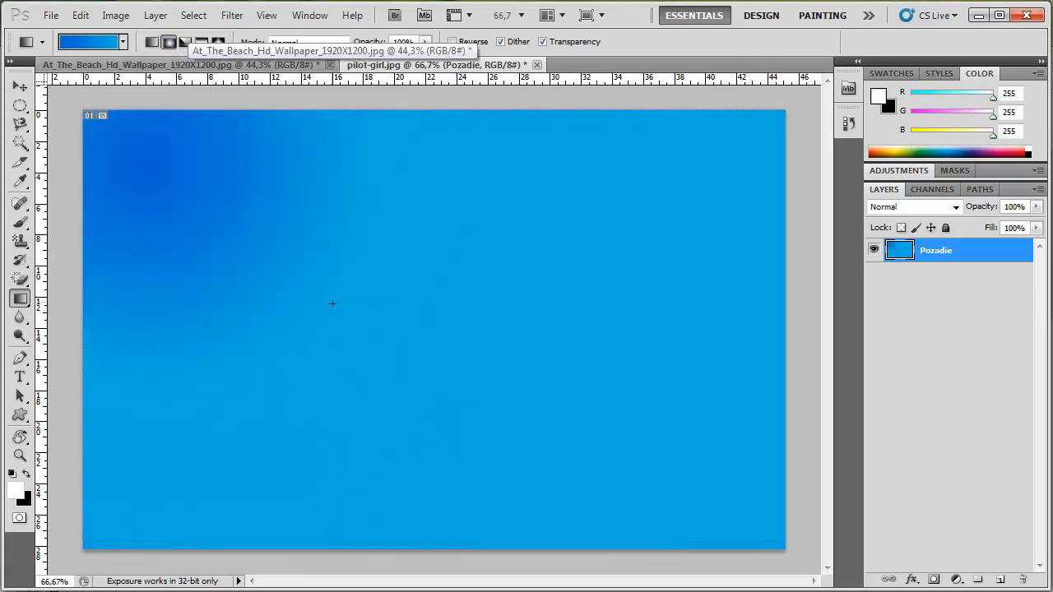
drag(455, 359, 391, 333)
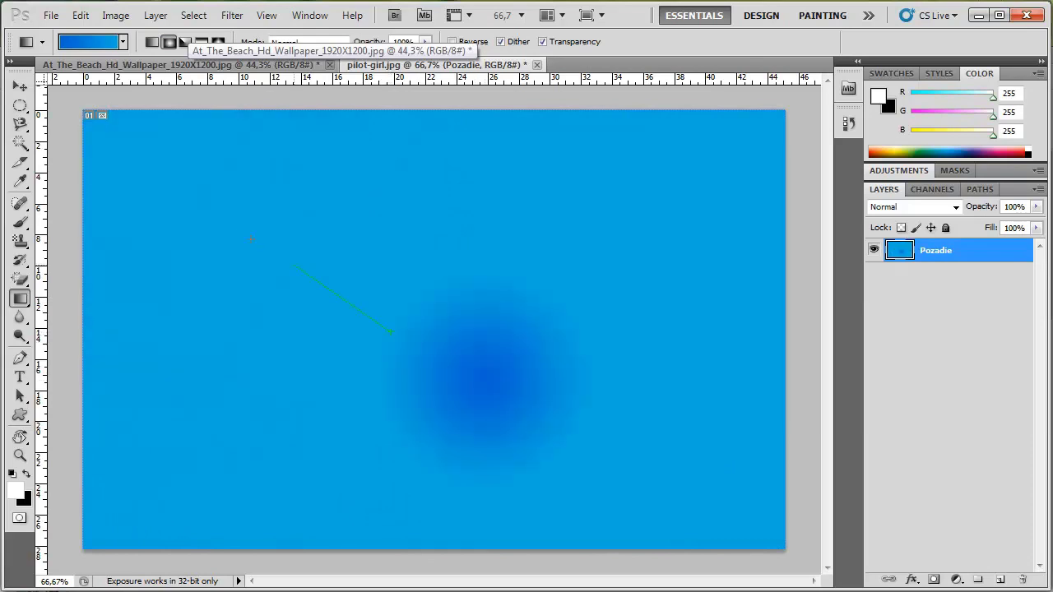
drag(251, 239, 249, 238)
drag(386, 352, 180, 209)
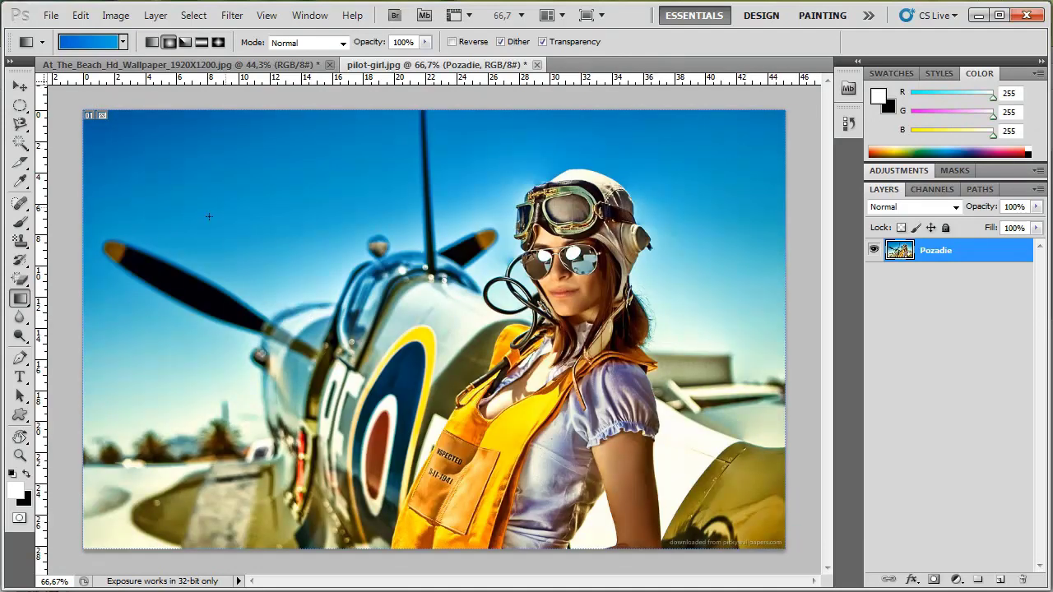
right_click(21, 300)
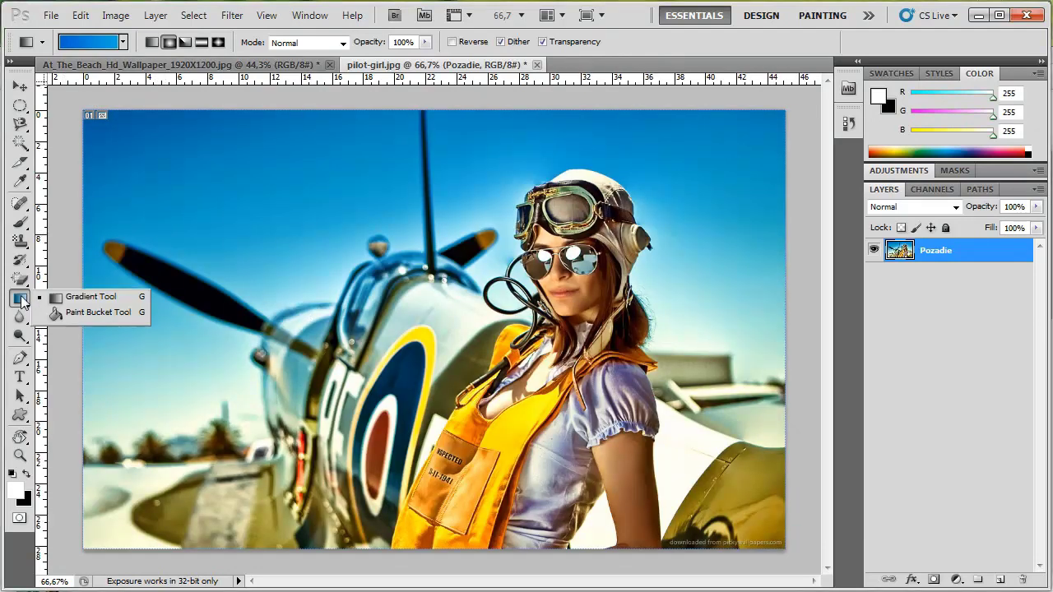
Step: With the Paint Bucket and black foreground, fill the plane area beside her arm
click(97, 316)
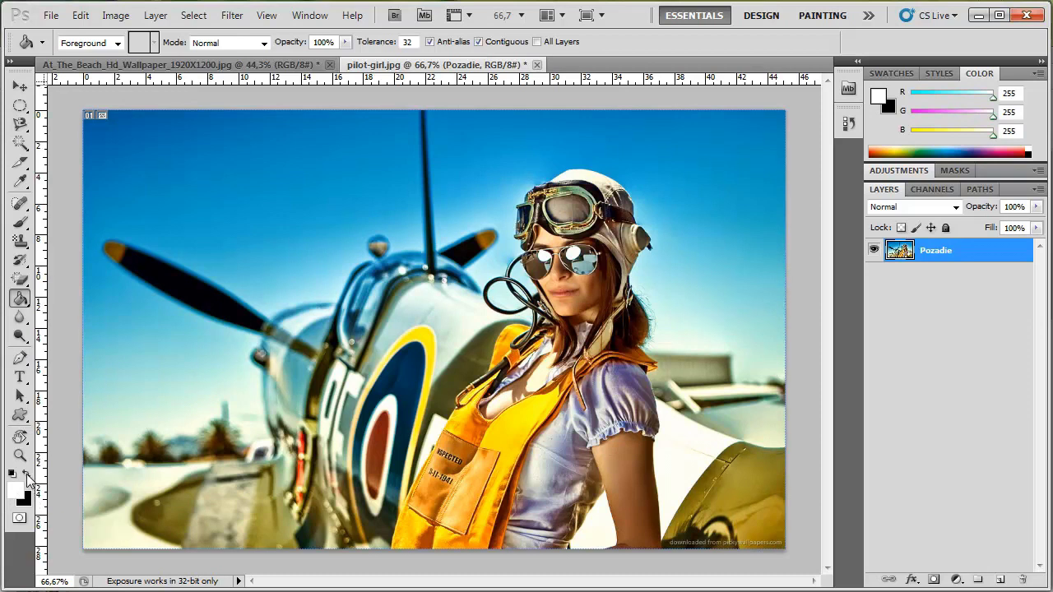
click(28, 476)
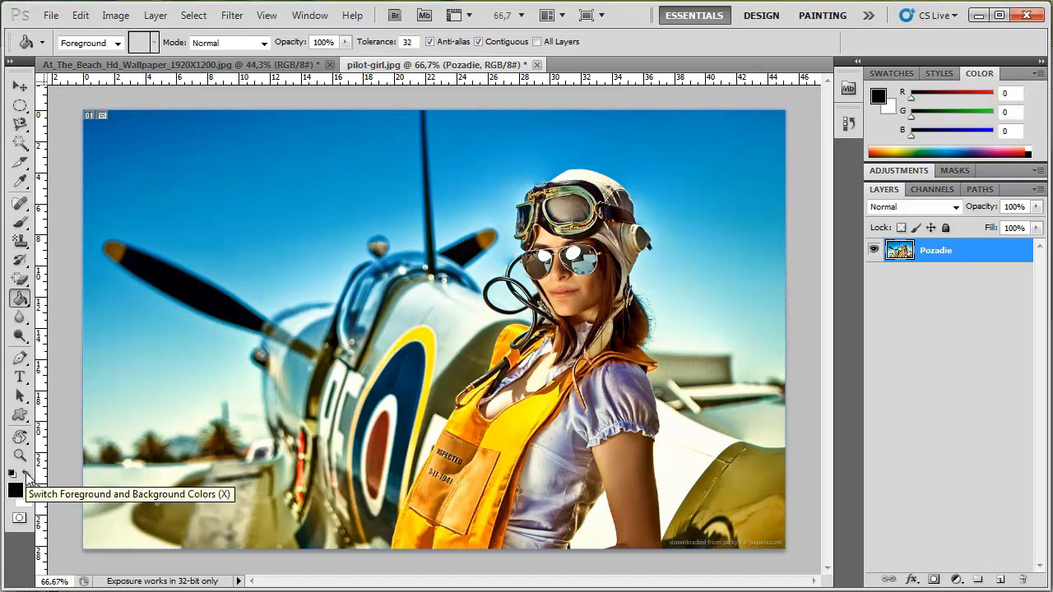
click(26, 474)
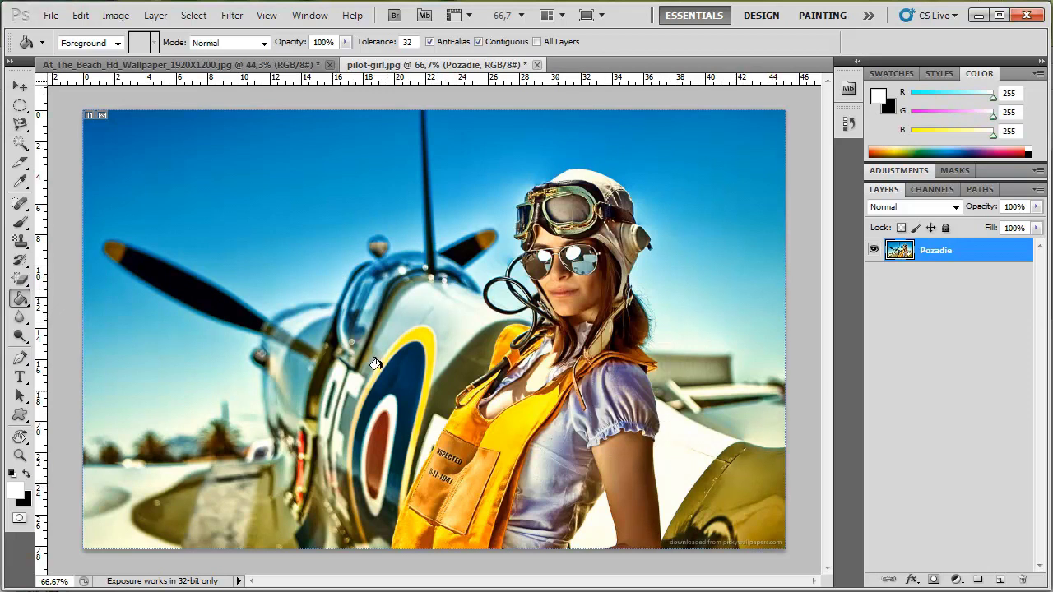
click(27, 474)
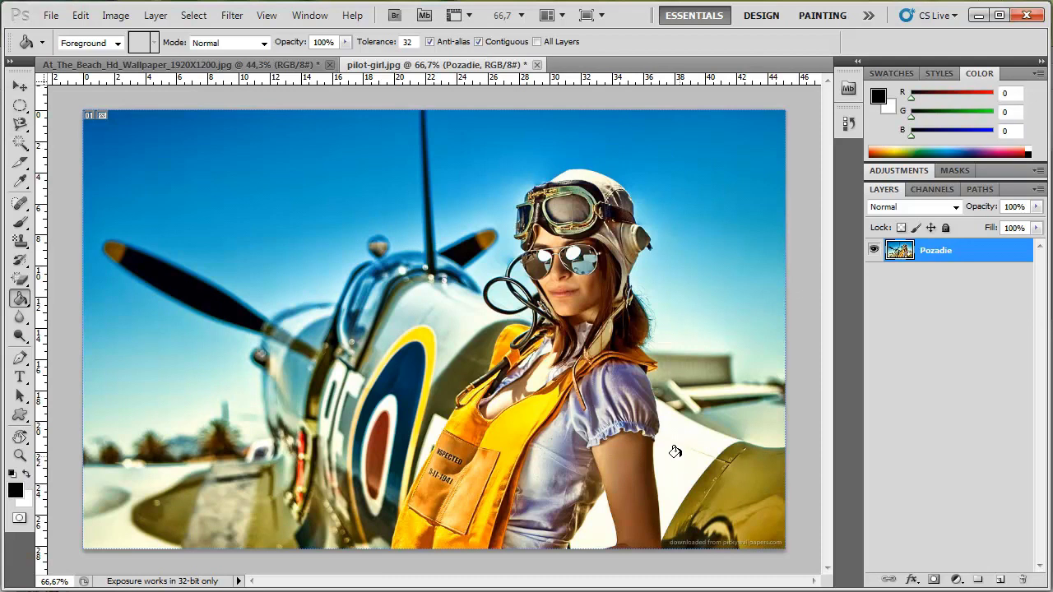
click(673, 453)
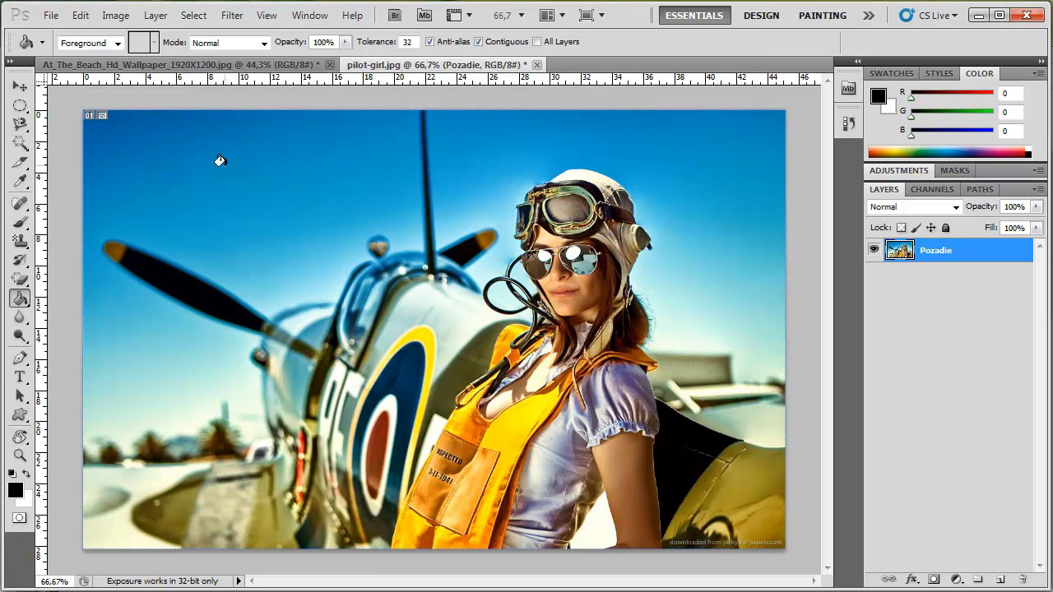
Step: Fill the sky areas left, upper right, right of the woman and around the propeller black
click(251, 175)
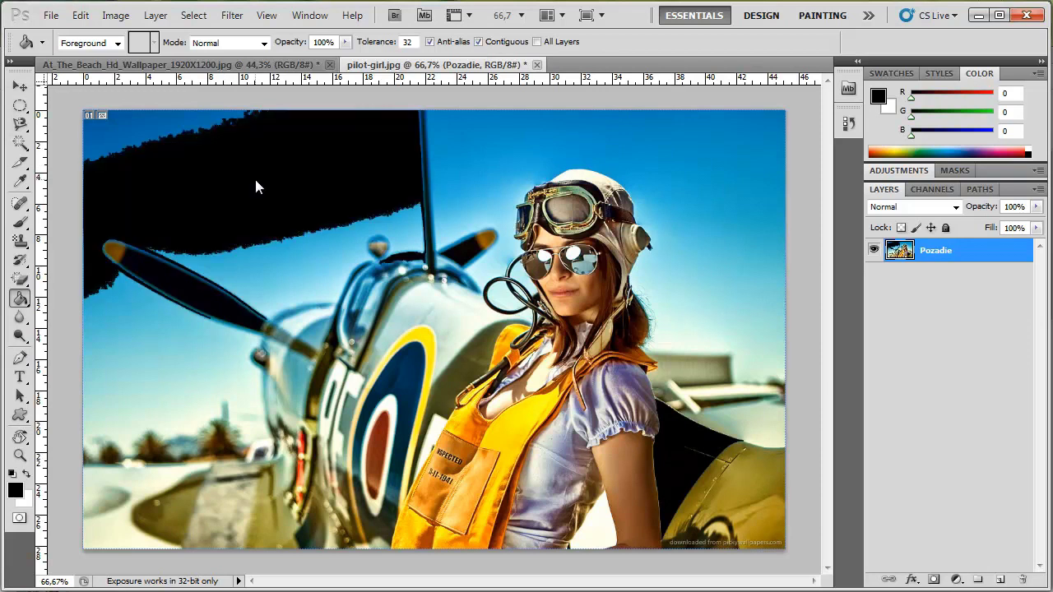
click(487, 161)
click(699, 289)
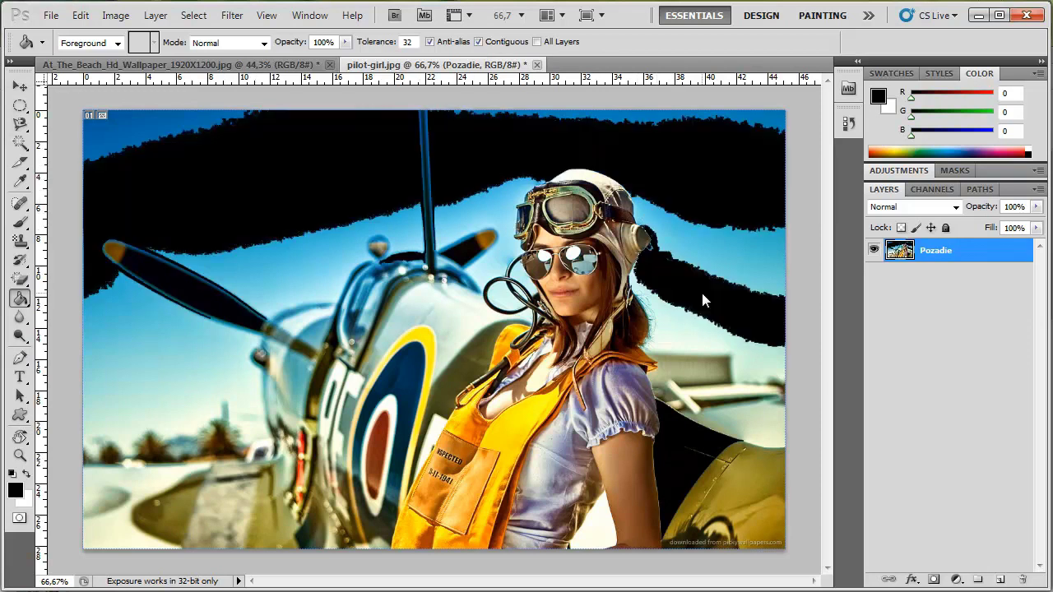
click(289, 268)
click(166, 381)
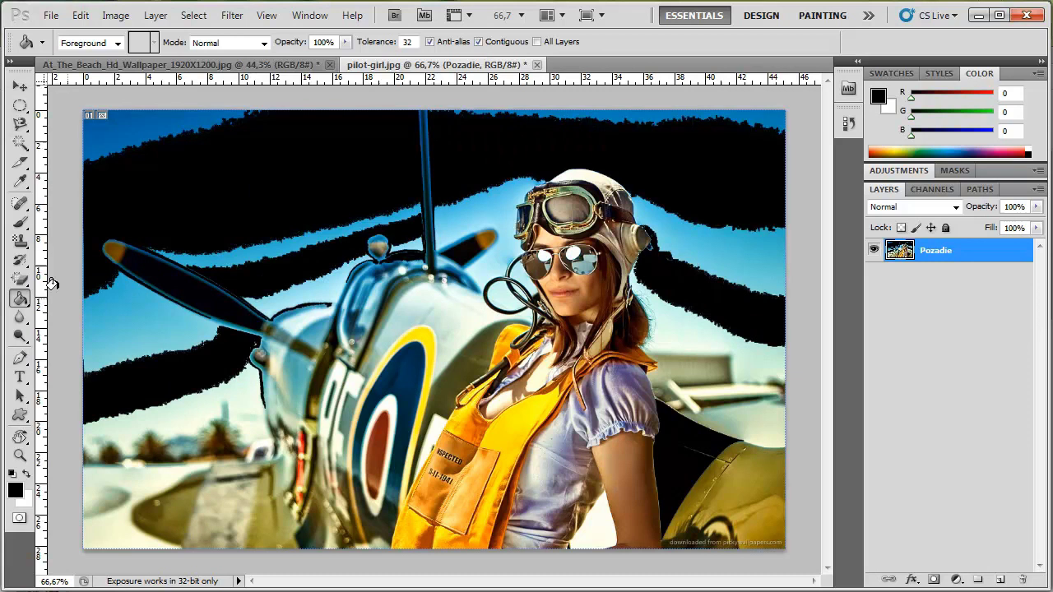
Step: Select the Brush tool and undo the black sky fills
click(20, 225)
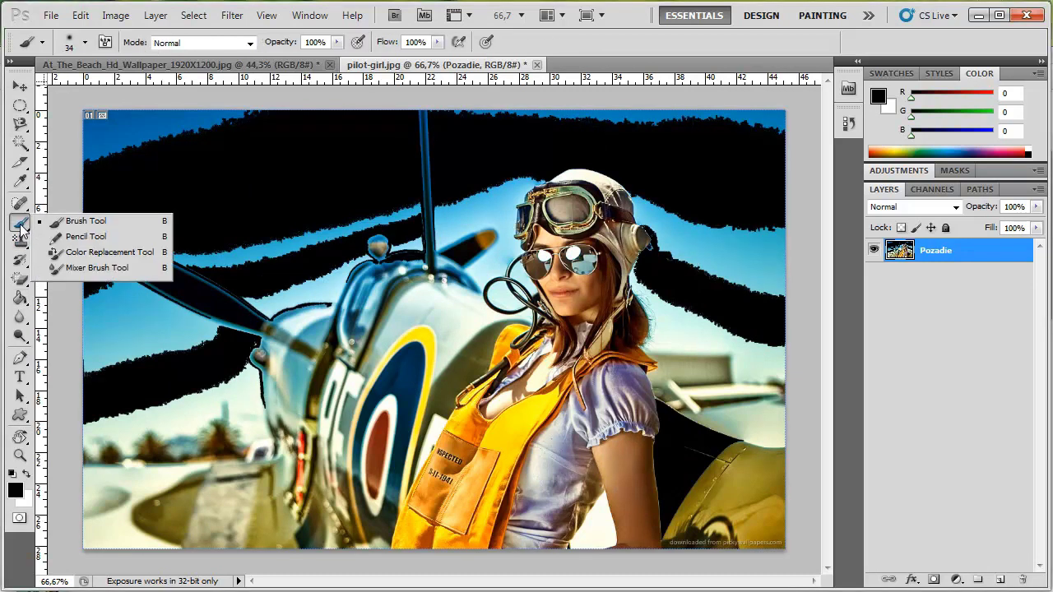
key(ctrl+z)
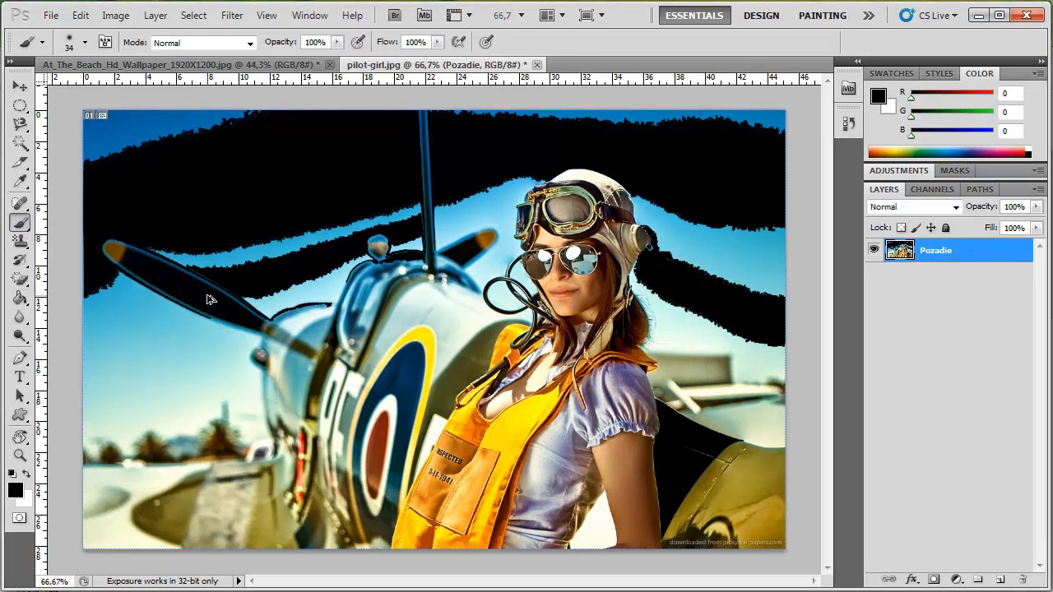
key(ctrl+alt+z)
key(ctrl+alt+z)
key(ctrl+alt+z)
key(ctrl+alt+z)
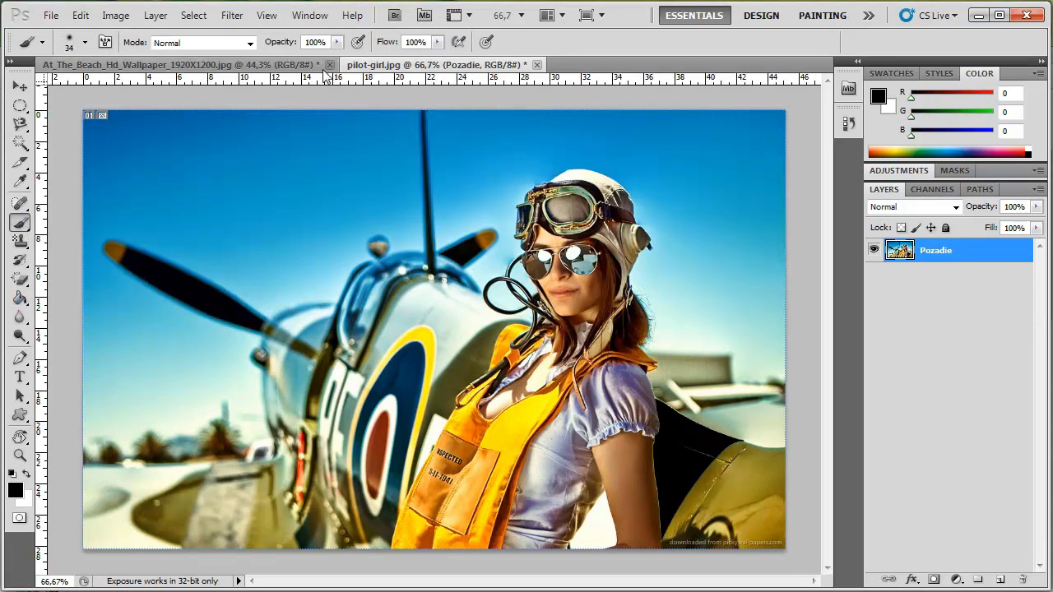
Step: Zoom the photo to 100% and scroll right to frame the face and roundel
click(549, 15)
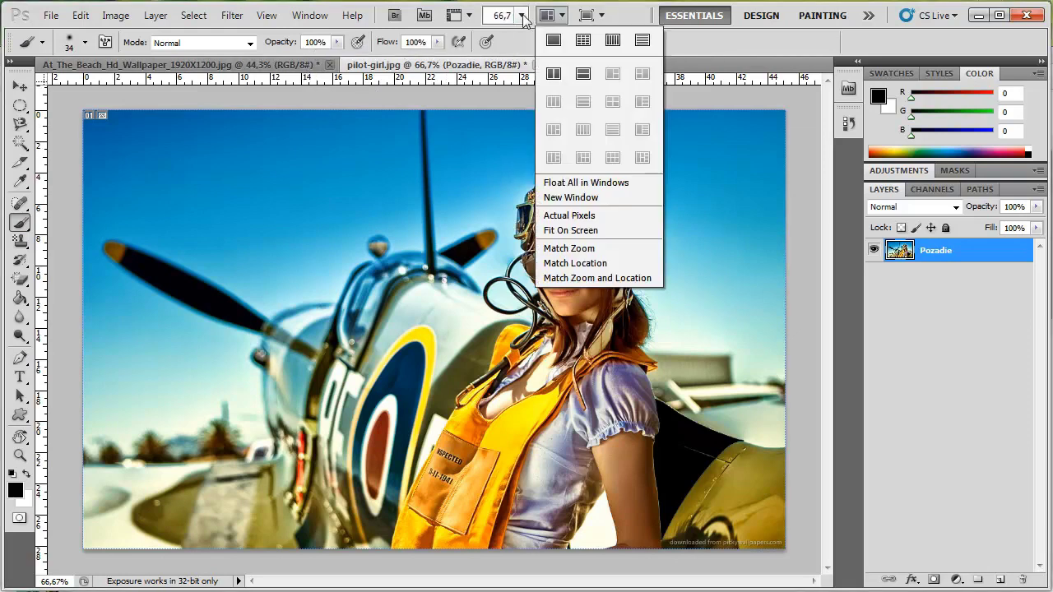
click(521, 73)
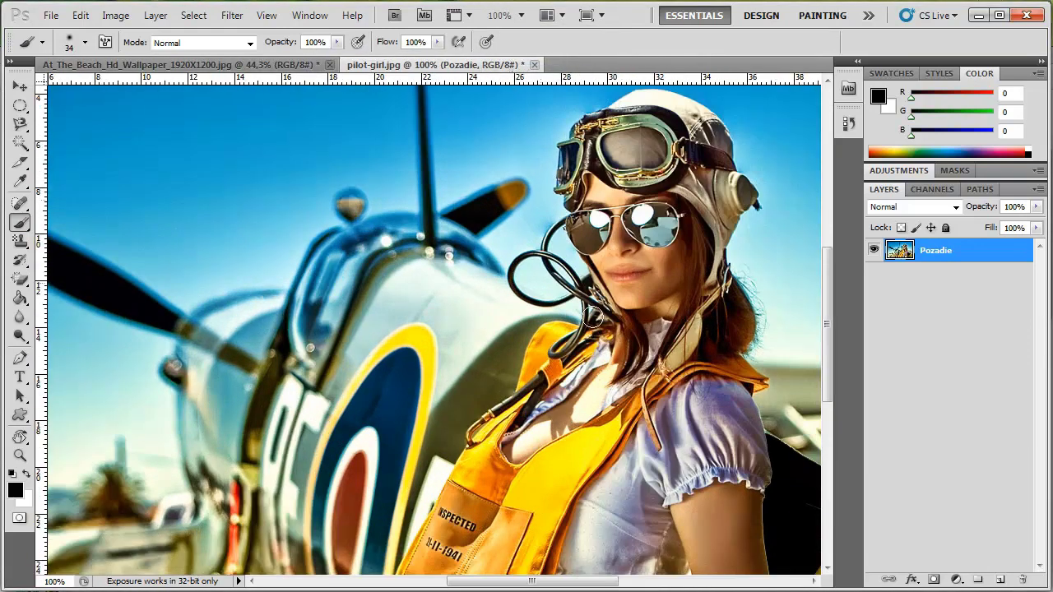
drag(543, 586, 573, 586)
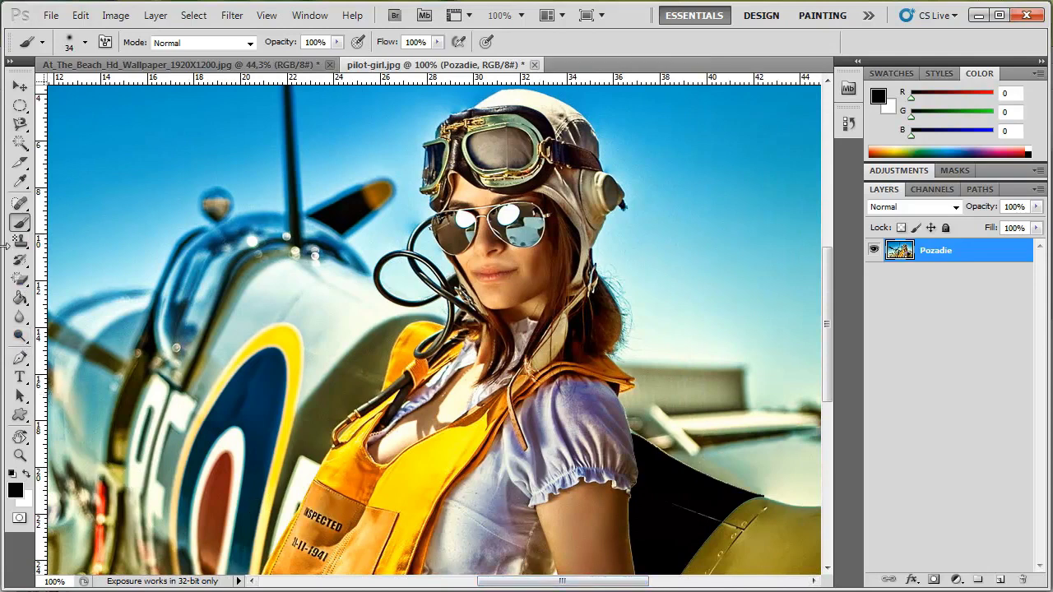
Step: Select the Blur tool and set its Strength to 100%
click(24, 323)
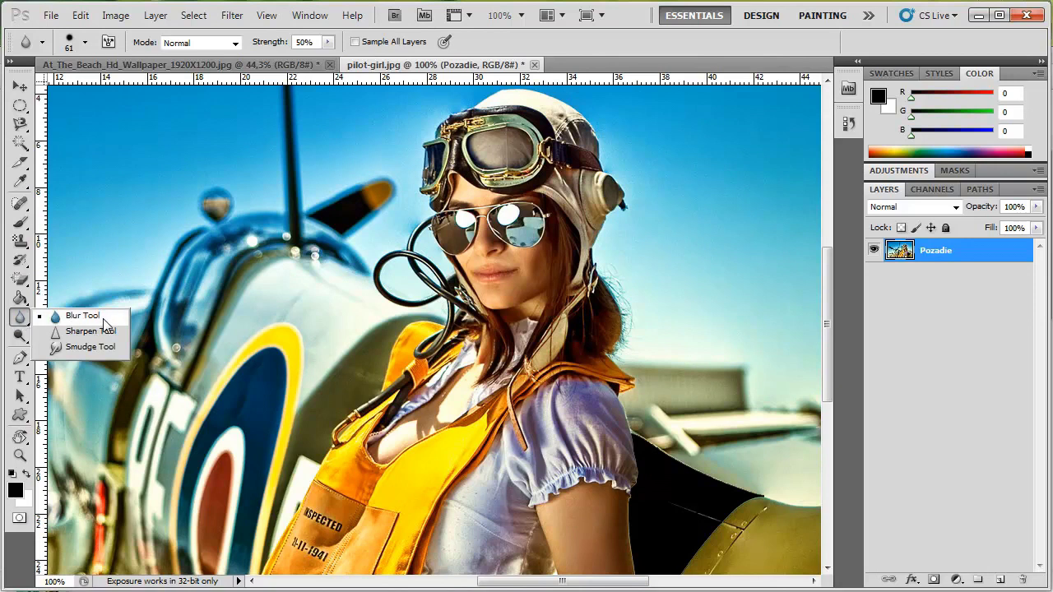
click(21, 333)
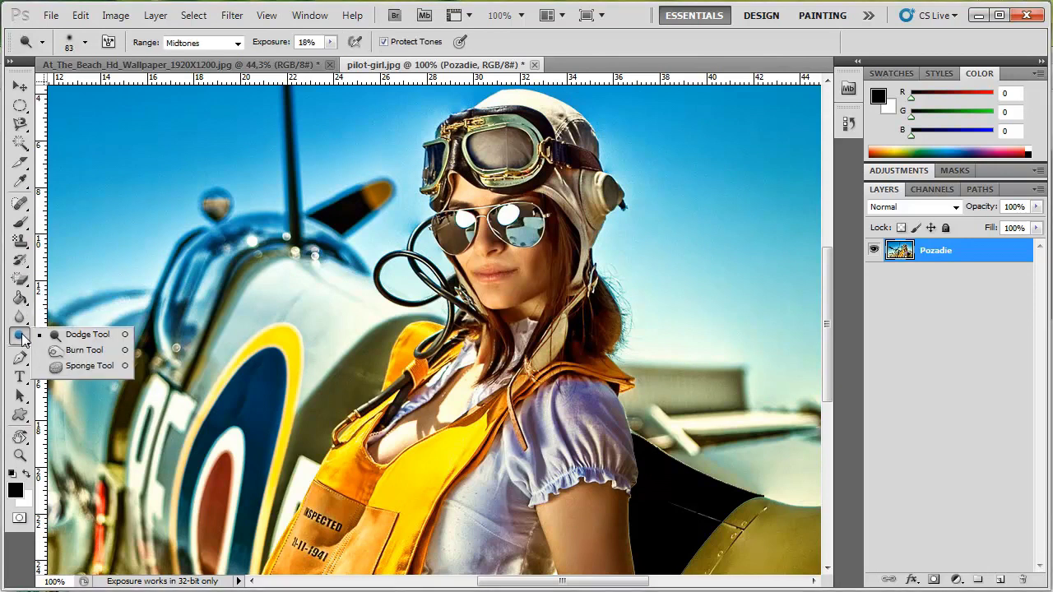
click(20, 323)
click(21, 318)
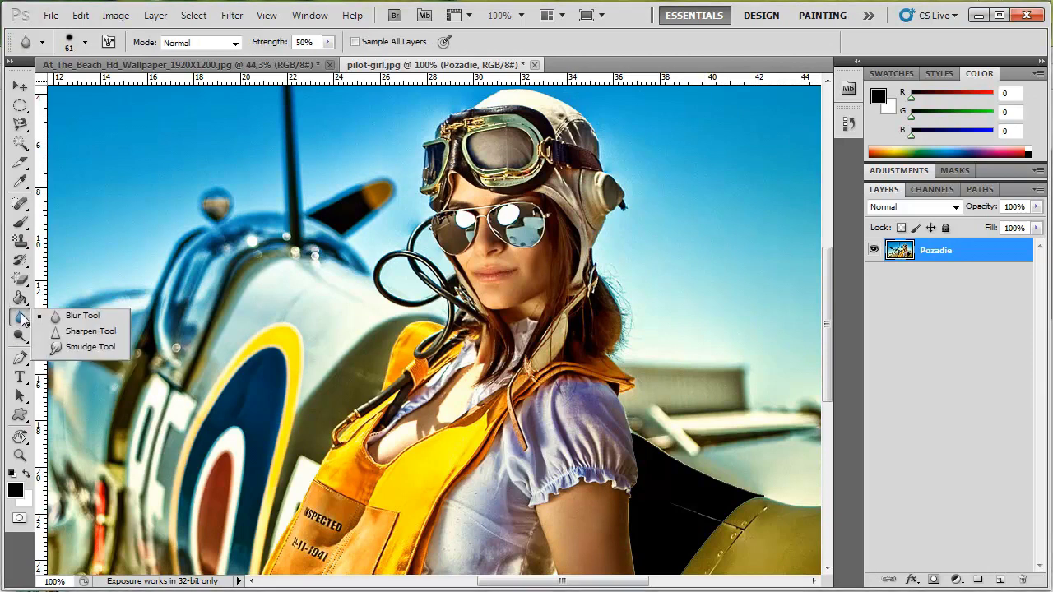
click(100, 319)
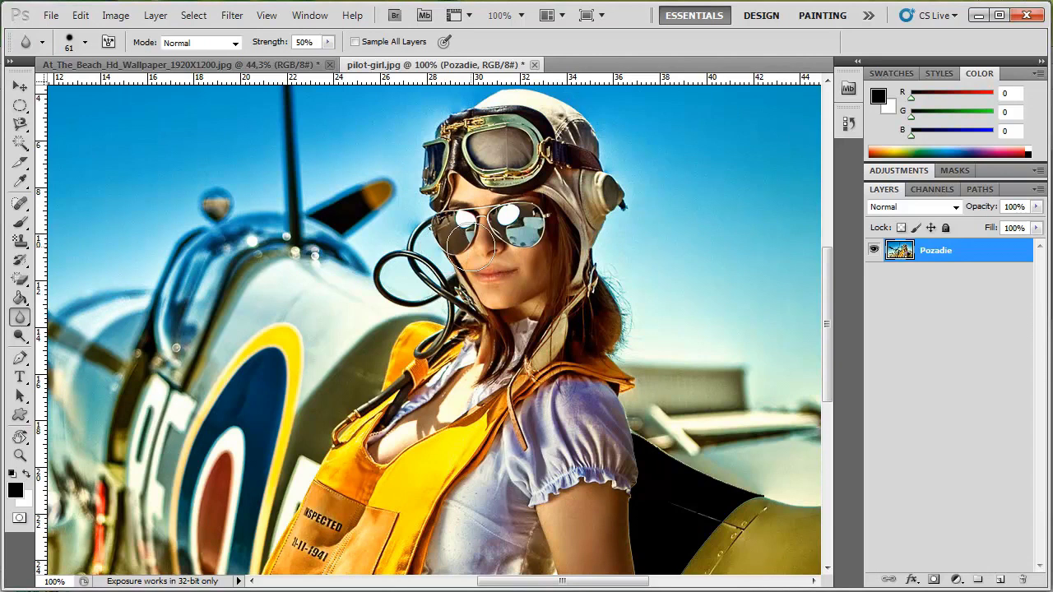
drag(266, 43, 309, 45)
Step: Blur the woman's face, glasses and hose, then revert the blurring
drag(471, 219, 438, 245)
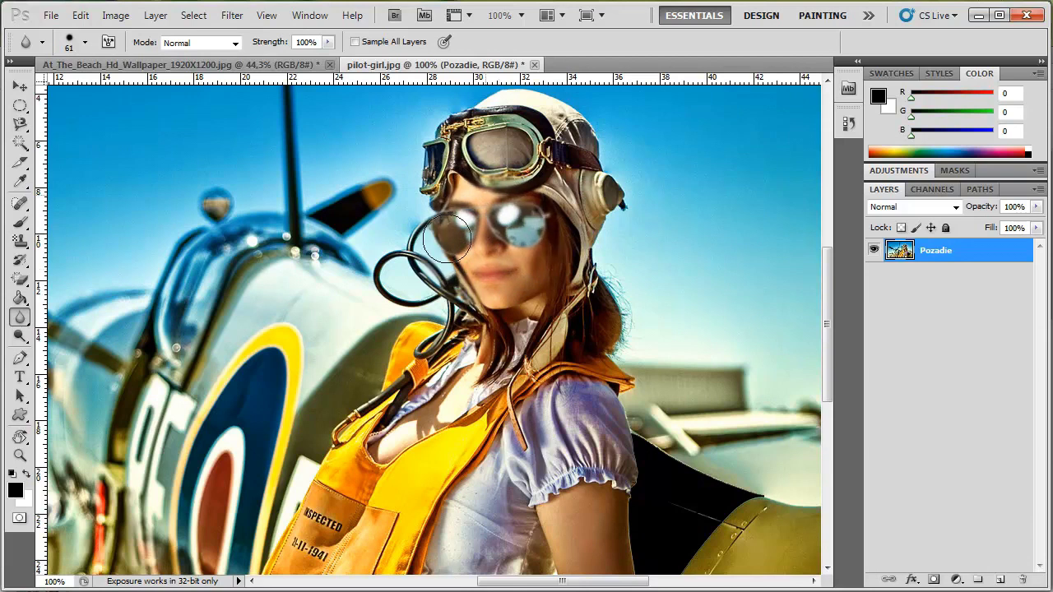
drag(434, 240, 457, 206)
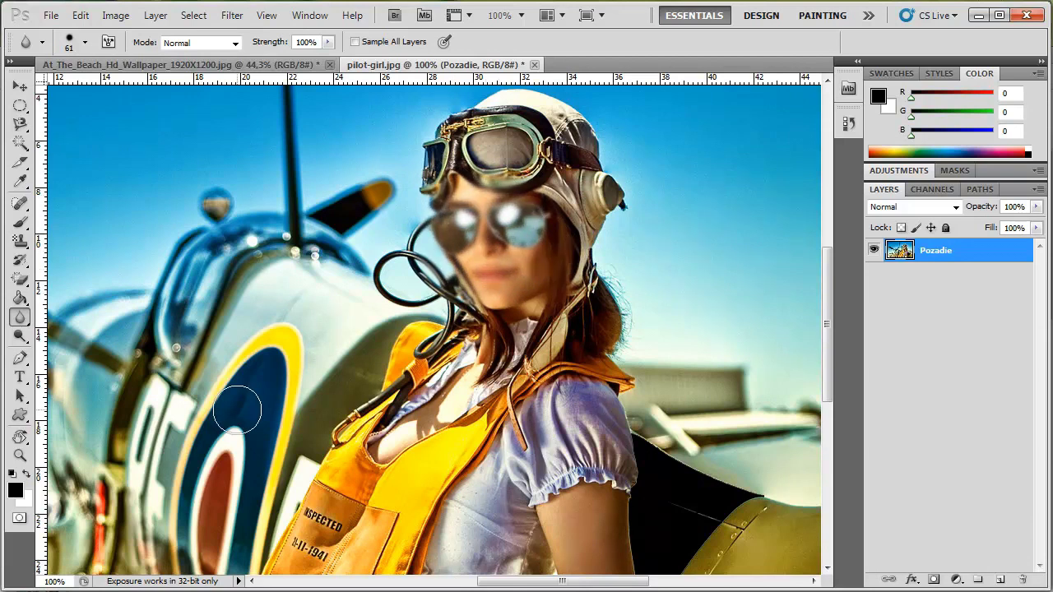
key(F12)
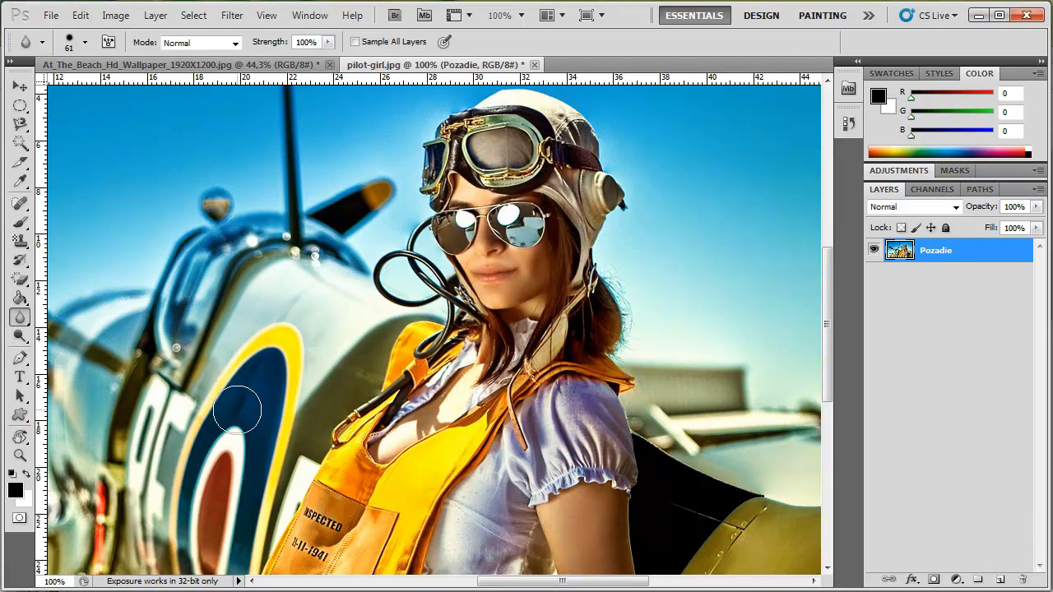
right_click(23, 321)
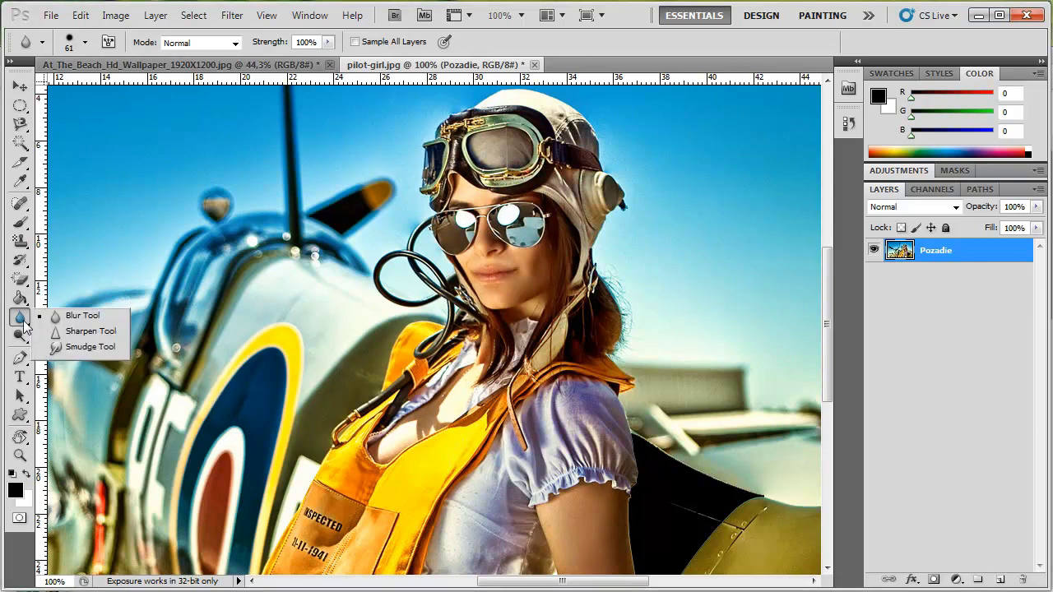
click(90, 330)
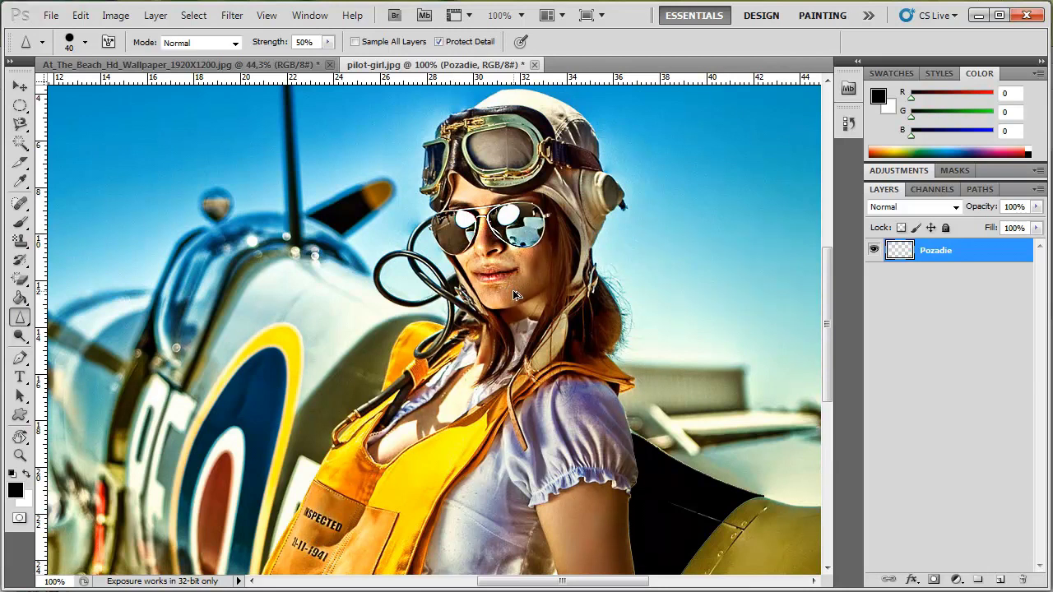
key(ctrl+alt+z)
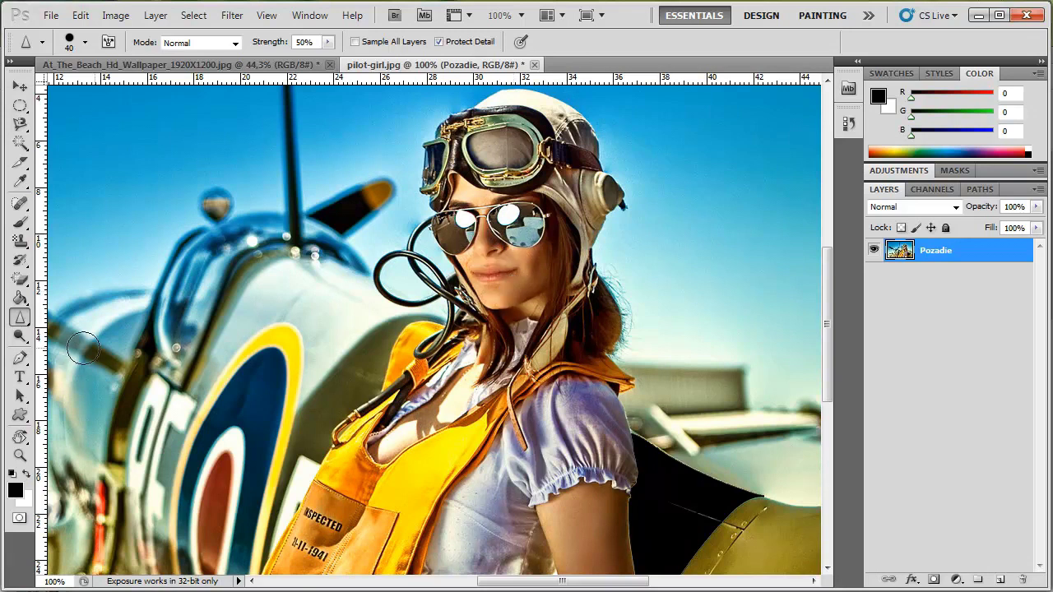
click(21, 319)
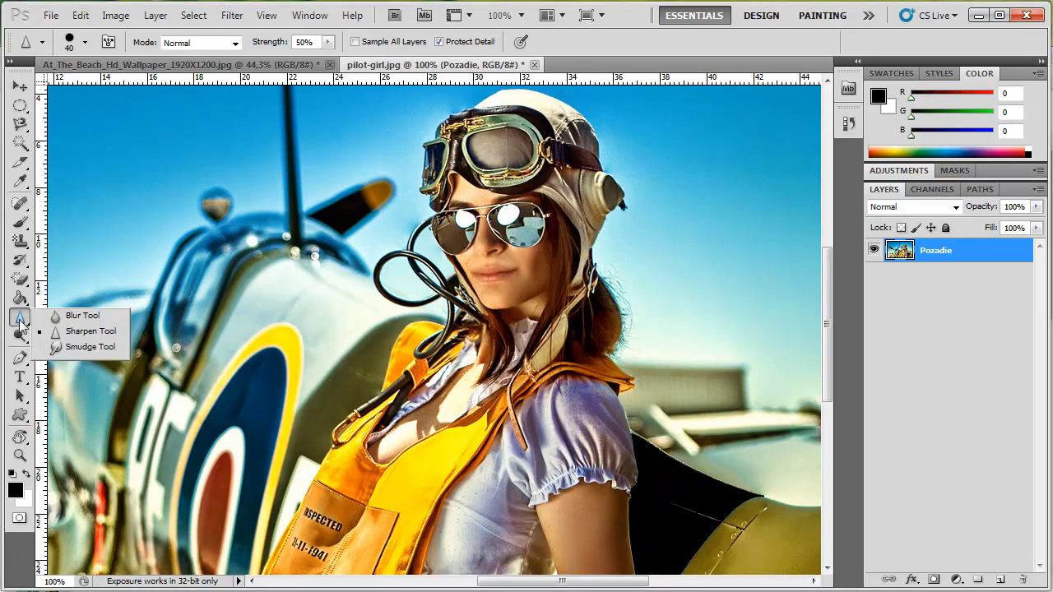
Step: Smudge the sunglass lens, antenna and propeller, then undo the smudge strokes
click(91, 348)
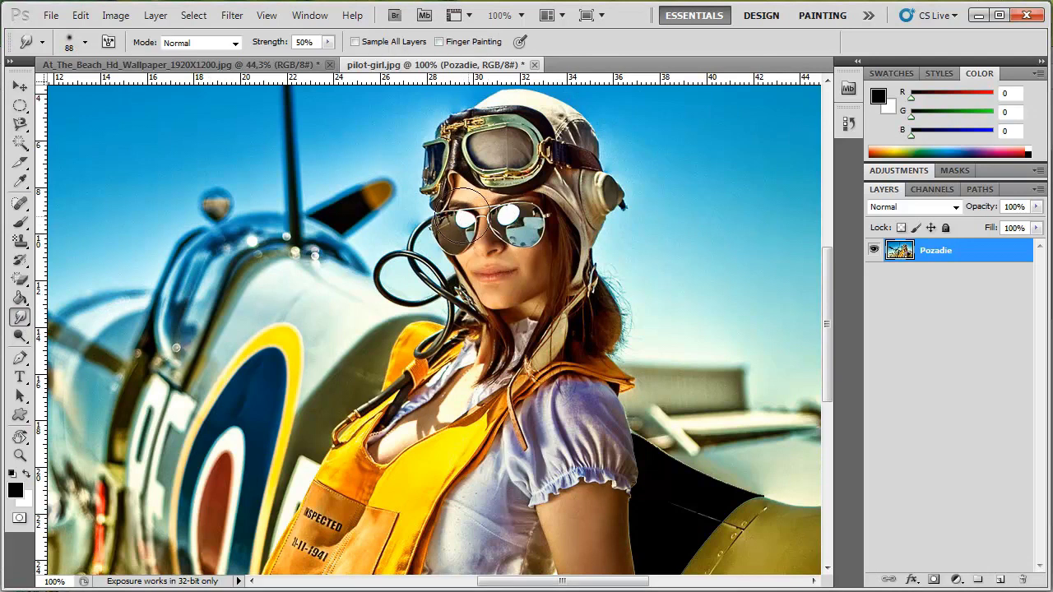
mouse_move(458, 224)
mouse_down()
mouse_move(402, 251)
mouse_move(427, 168)
mouse_up()
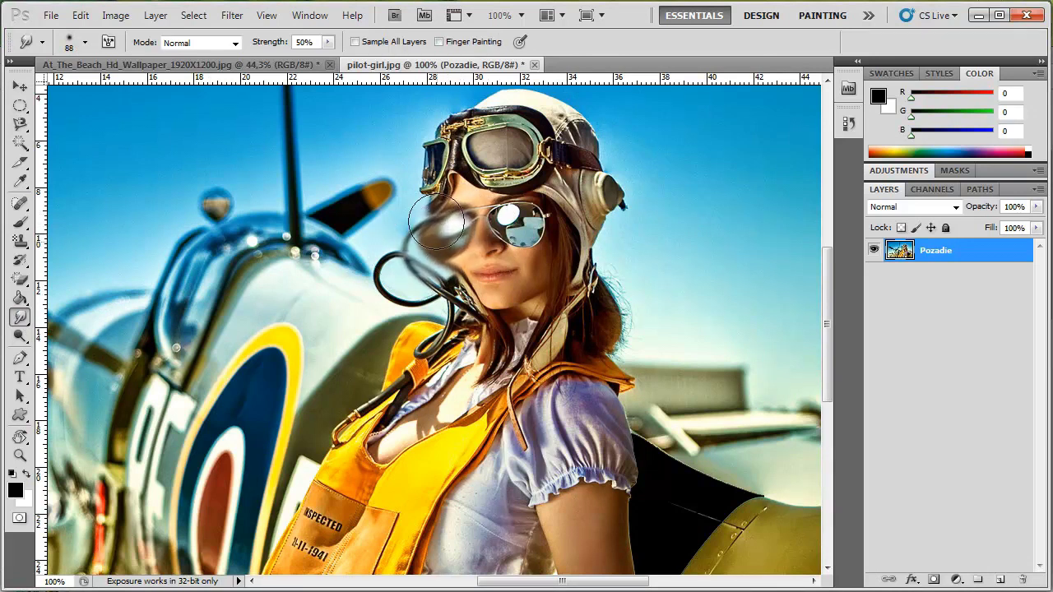
mouse_move(341, 181)
mouse_down()
mouse_move(270, 183)
mouse_move(189, 223)
mouse_up()
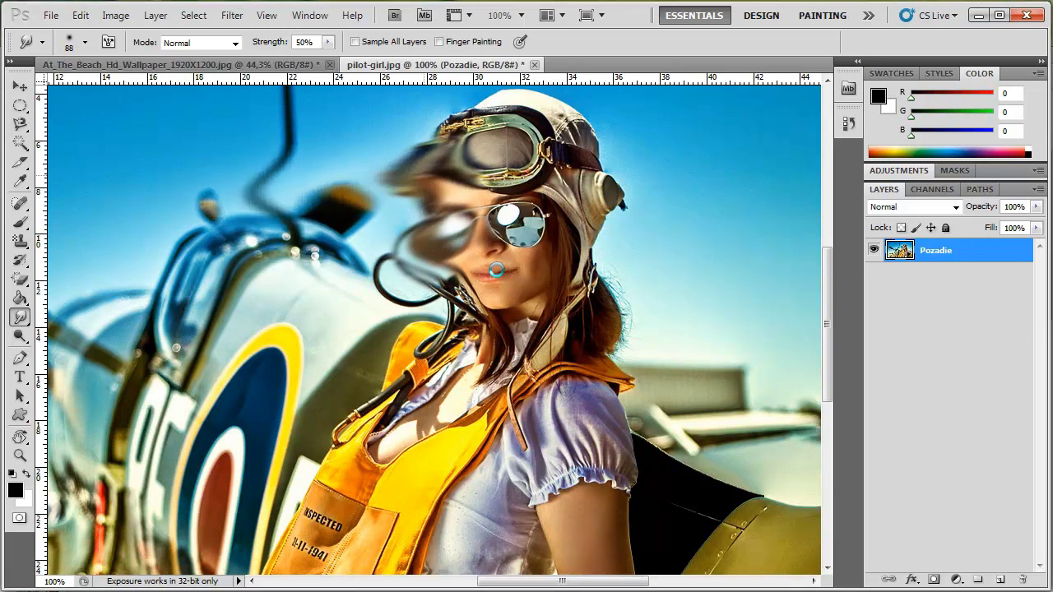
mouse_move(409, 266)
mouse_down()
mouse_move(644, 321)
mouse_move(457, 333)
mouse_move(398, 365)
mouse_up()
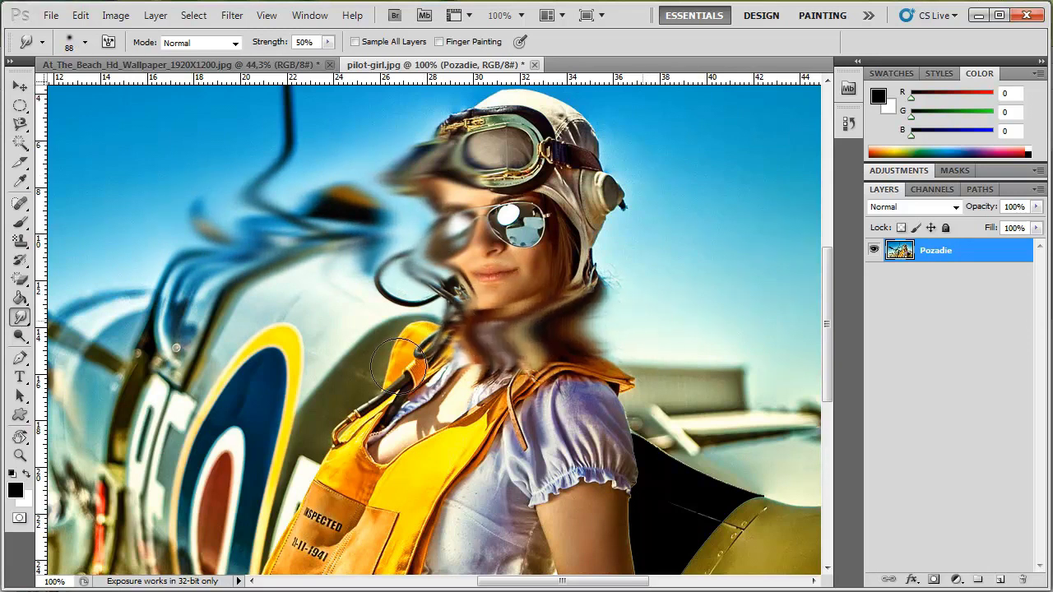
key(ctrl+alt+z)
key(ctrl+alt+z)
key(ctrl+alt+z)
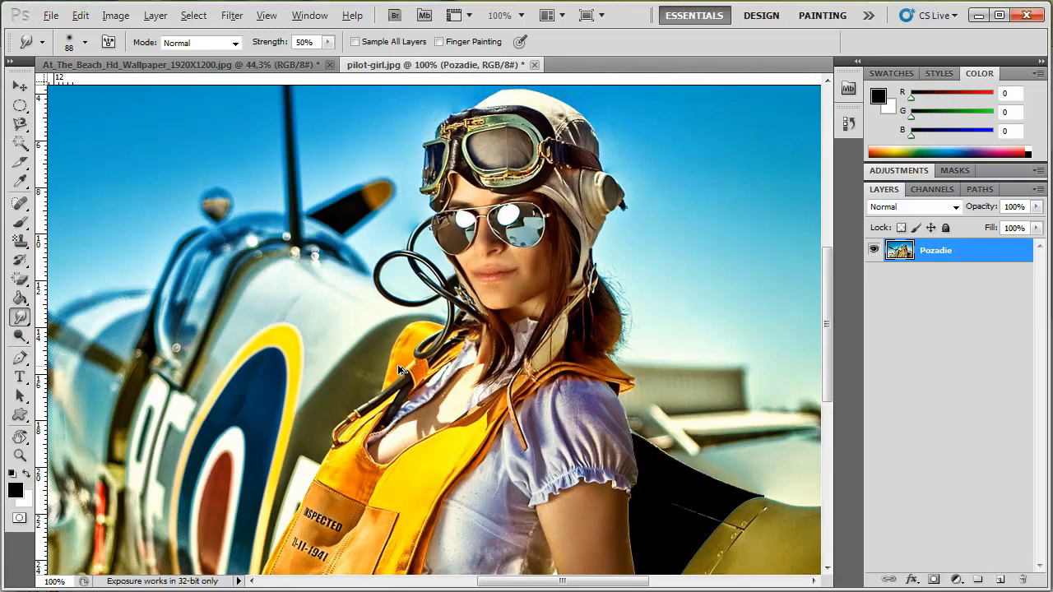
Step: Dodge the cheek with exposure raised from 18% to 29%, then undo the dodging
click(22, 337)
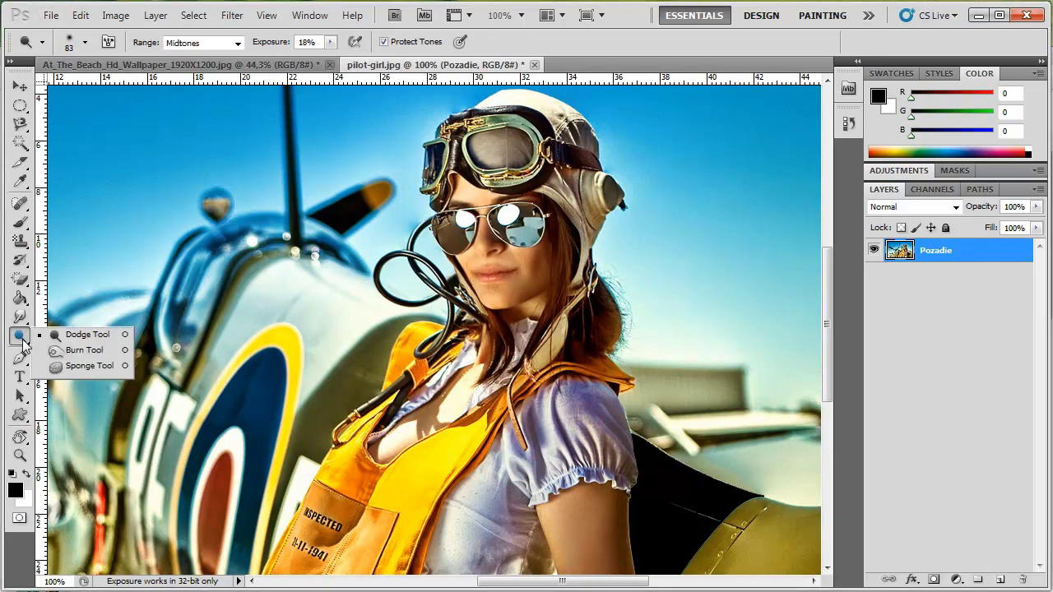
click(98, 335)
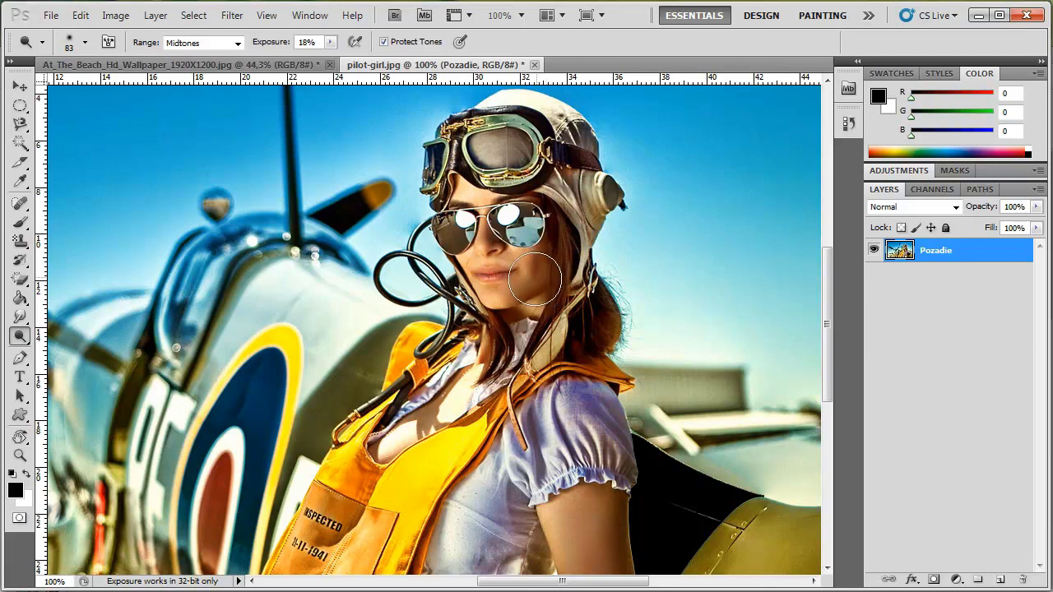
drag(541, 275, 528, 278)
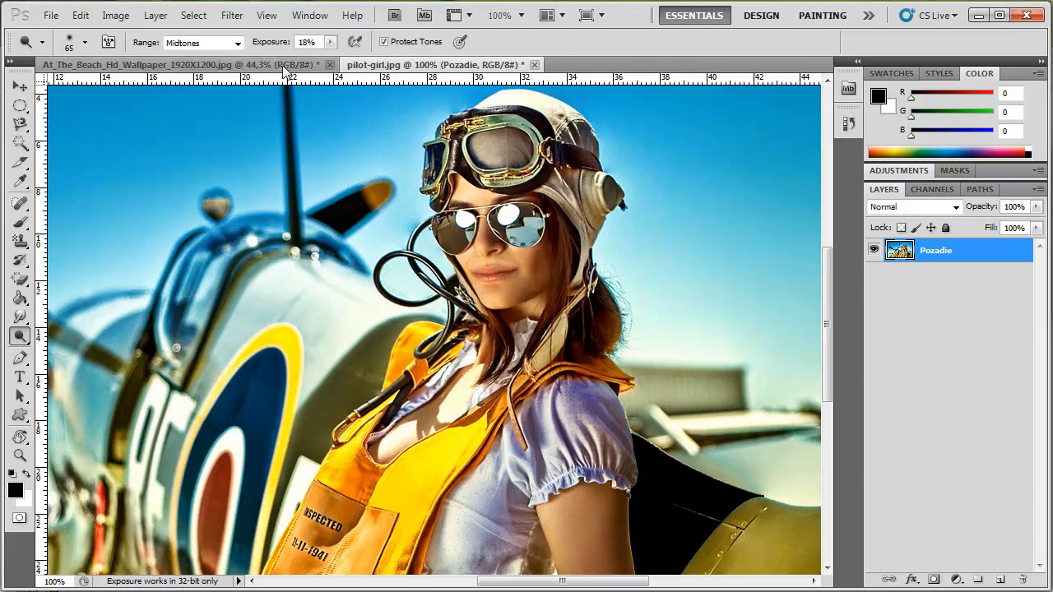
drag(262, 42, 270, 43)
drag(531, 262, 554, 346)
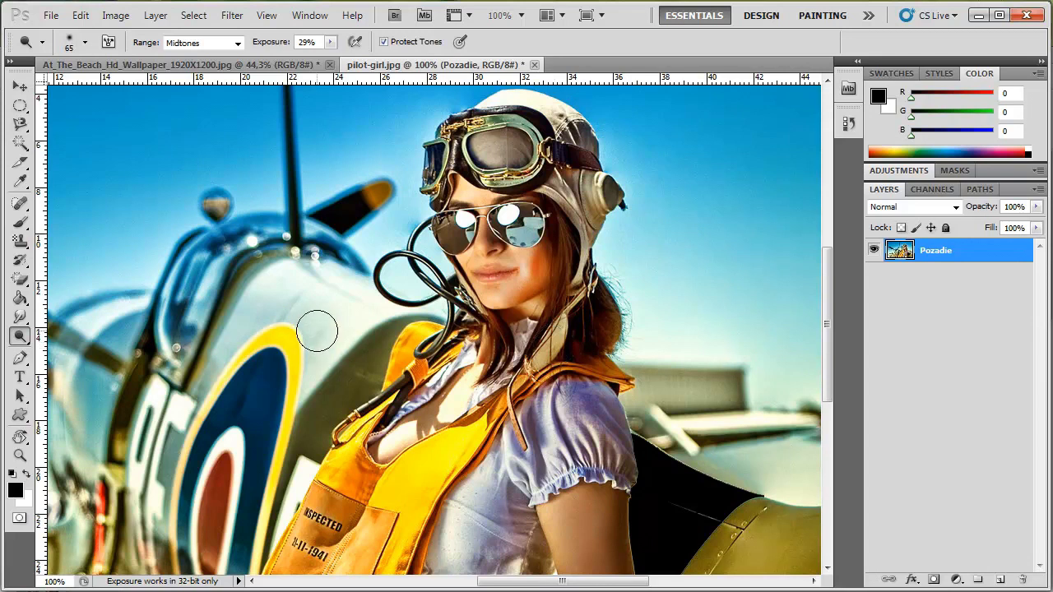
key(ctrl+z)
key(ctrl+alt+z)
key(ctrl+alt+z)
key(ctrl+alt+z)
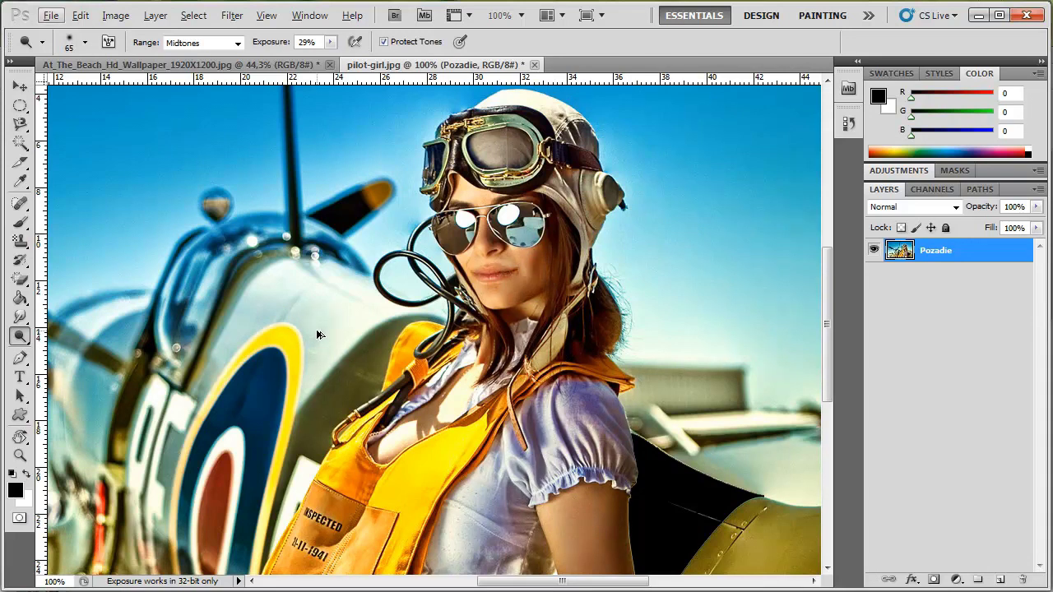
Step: Darken the sunglass lenses and face skin with the Burn tool, then undo it
right_click(20, 335)
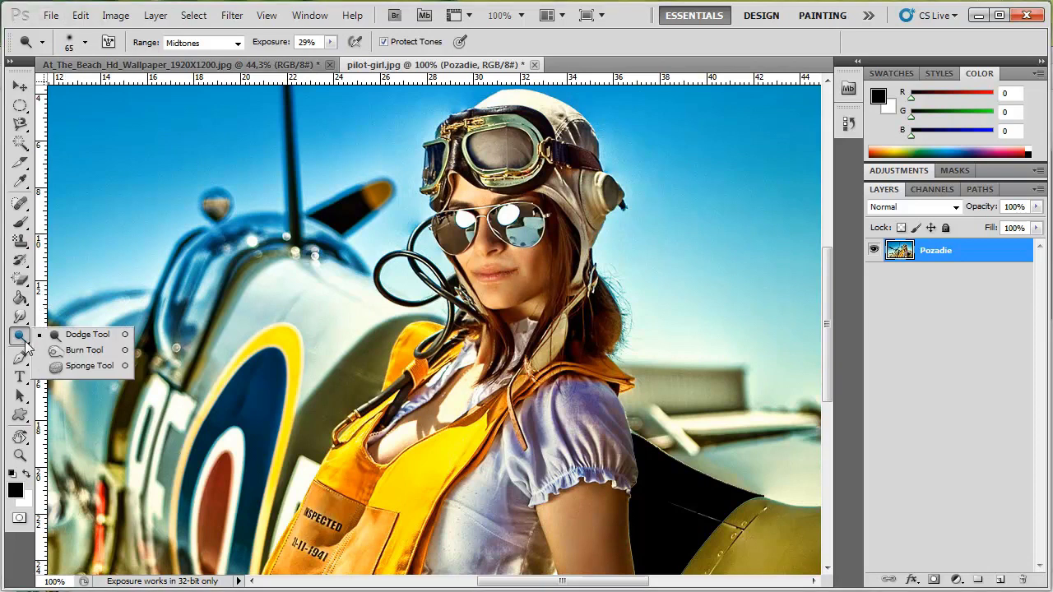
click(96, 355)
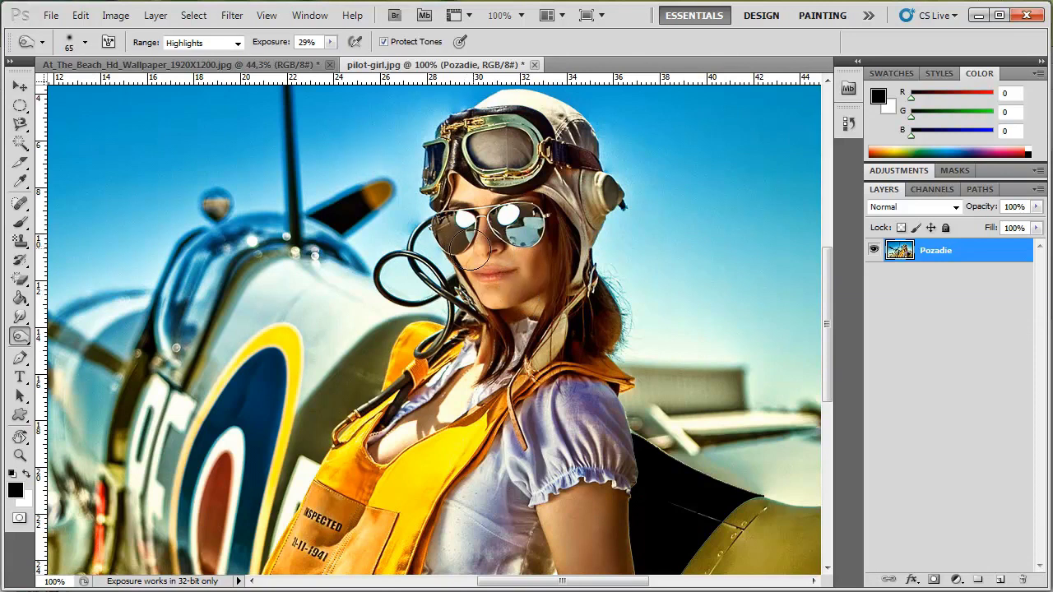
mouse_move(471, 249)
mouse_down()
mouse_move(480, 290)
mouse_move(470, 229)
mouse_up()
mouse_move(505, 268)
mouse_down()
mouse_move(466, 234)
mouse_move(496, 215)
mouse_up()
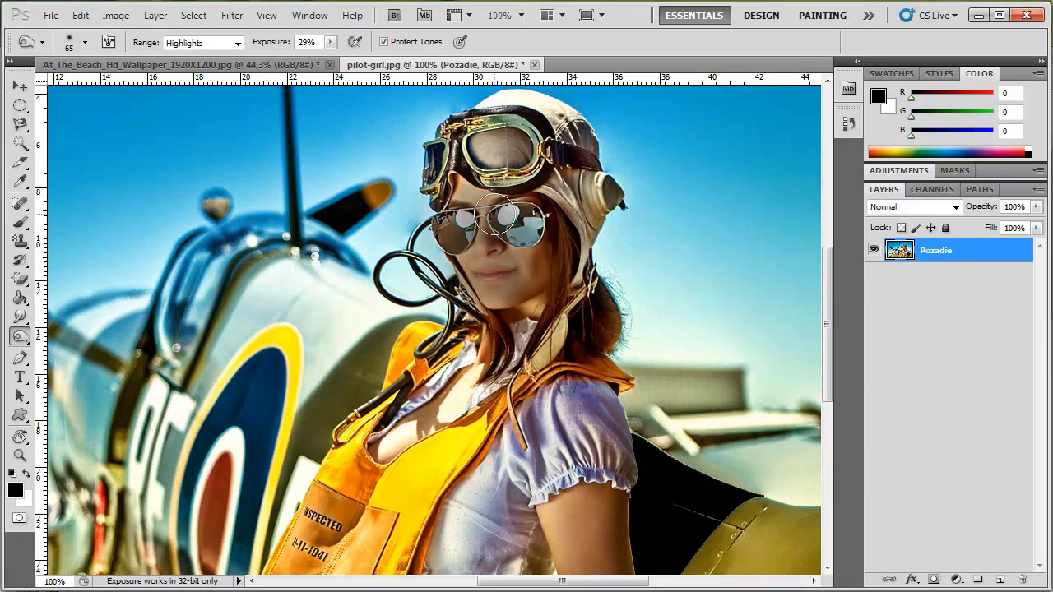
key(ctrl+alt+z)
key(ctrl+alt+z)
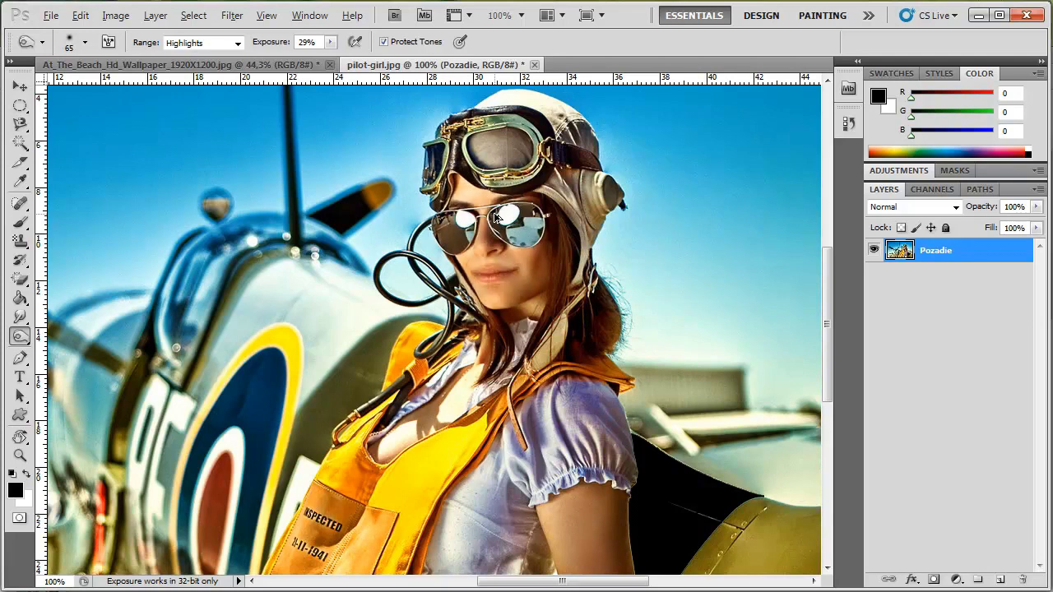
right_click(15, 339)
Step: Set the Sponge to Desaturate, 100% flow and size 80, then grey out the face and goggles
click(70, 366)
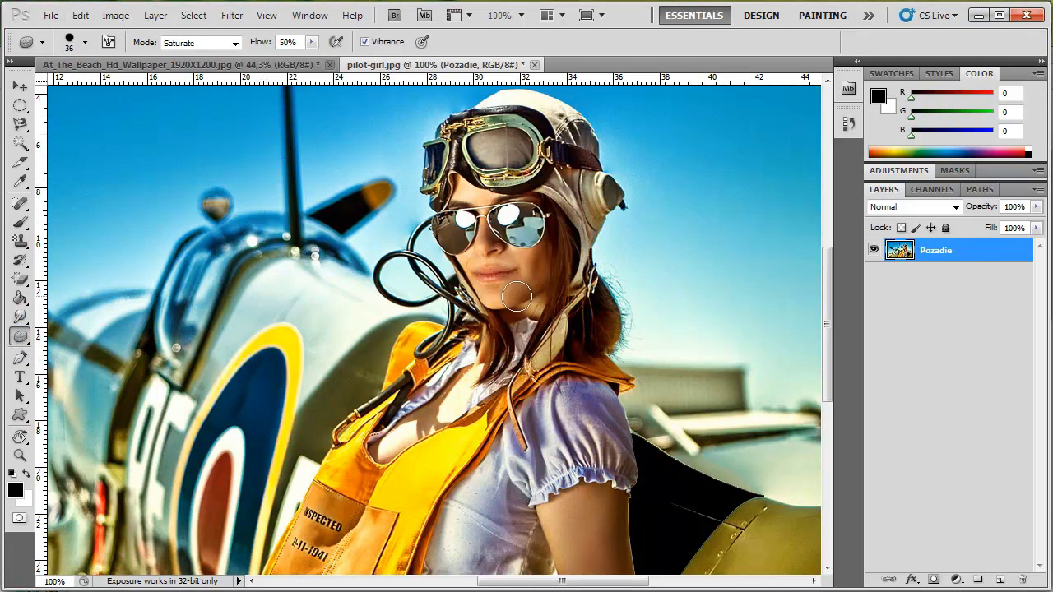
click(234, 43)
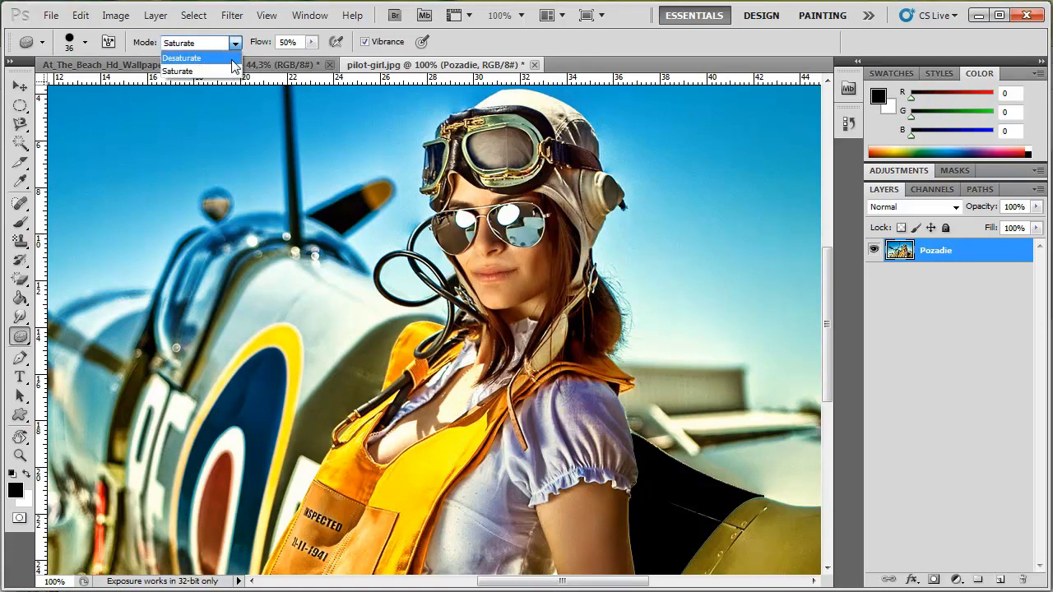
click(233, 59)
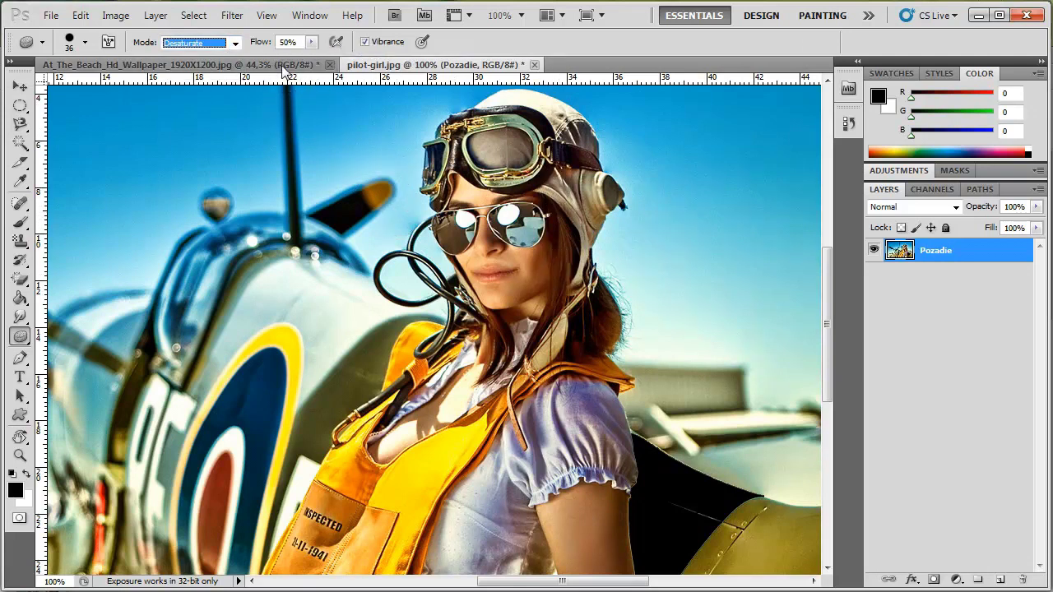
drag(258, 47, 314, 54)
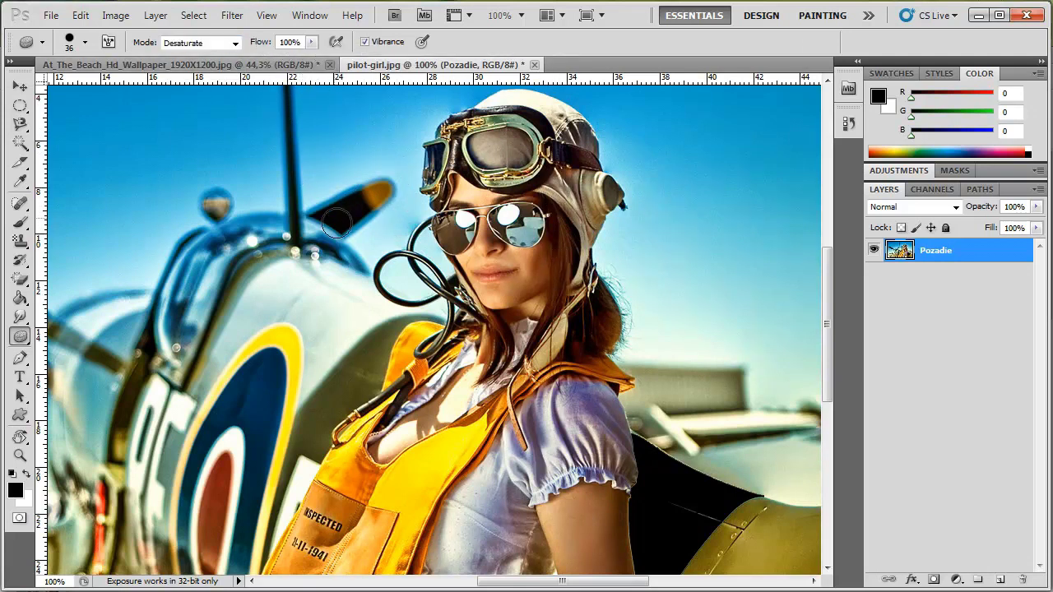
click(362, 250)
key(bracketright)
key(bracketright)
key(bracketright)
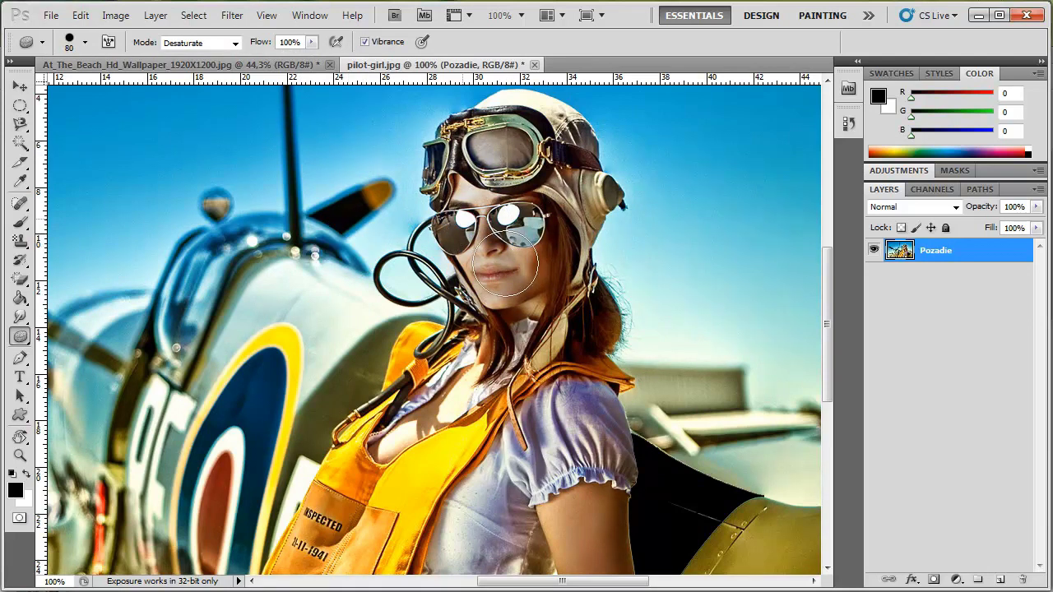
mouse_move(495, 240)
mouse_down()
mouse_move(525, 258)
mouse_move(337, 542)
mouse_move(518, 524)
mouse_move(532, 336)
mouse_up()
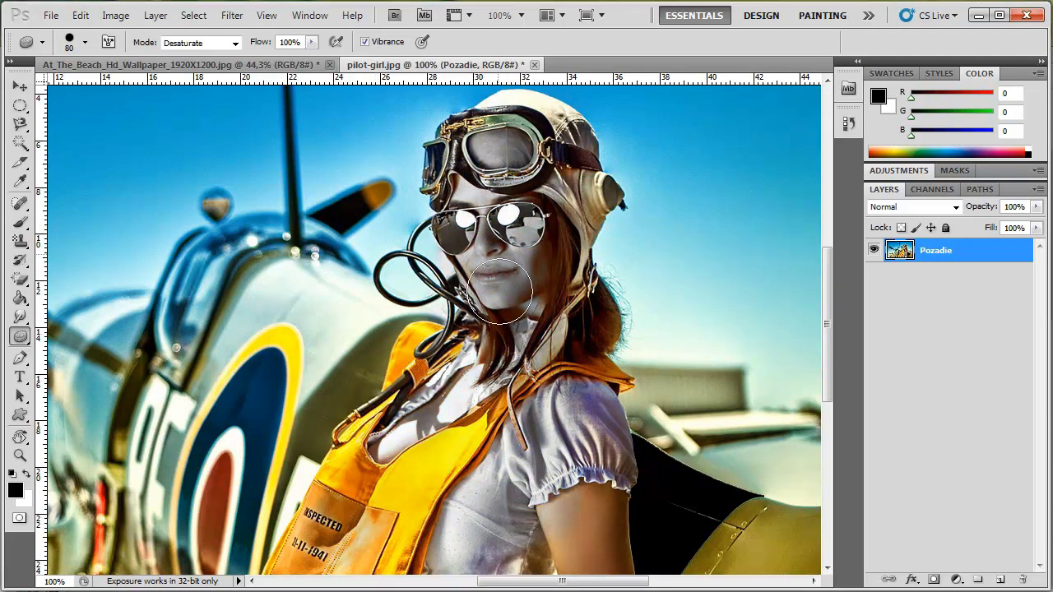
Step: Set the Sponge to Saturate mode and boost the colour of the orange vest and plane
click(227, 48)
click(216, 66)
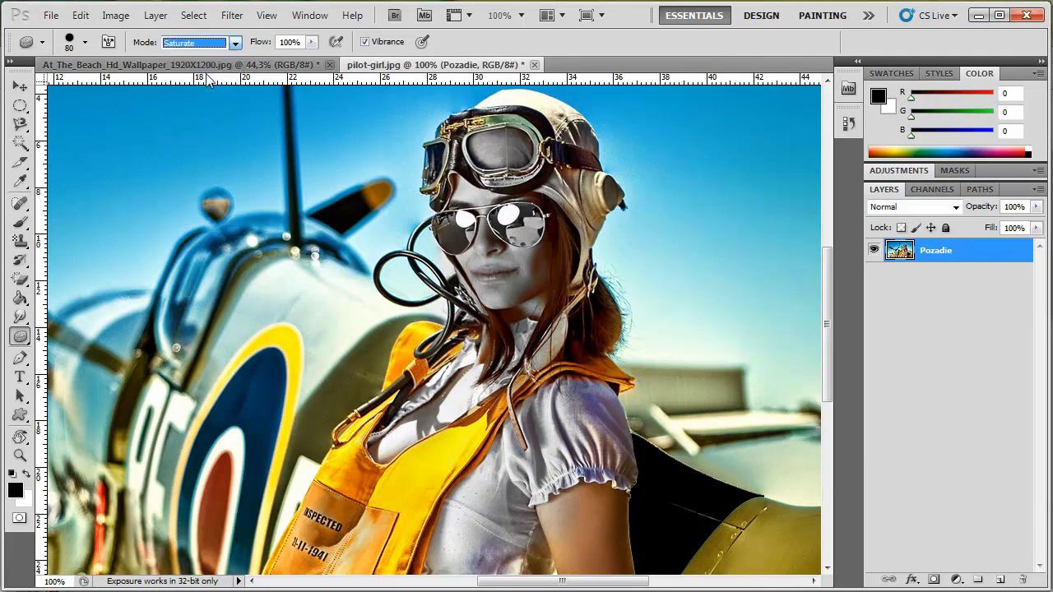
mouse_move(322, 524)
mouse_down()
mouse_move(394, 547)
mouse_move(324, 498)
mouse_move(329, 448)
mouse_up()
mouse_move(302, 347)
mouse_down()
mouse_move(337, 349)
mouse_move(352, 374)
mouse_move(338, 390)
mouse_move(343, 370)
mouse_move(230, 485)
mouse_move(407, 428)
mouse_move(296, 386)
mouse_move(617, 428)
mouse_up()
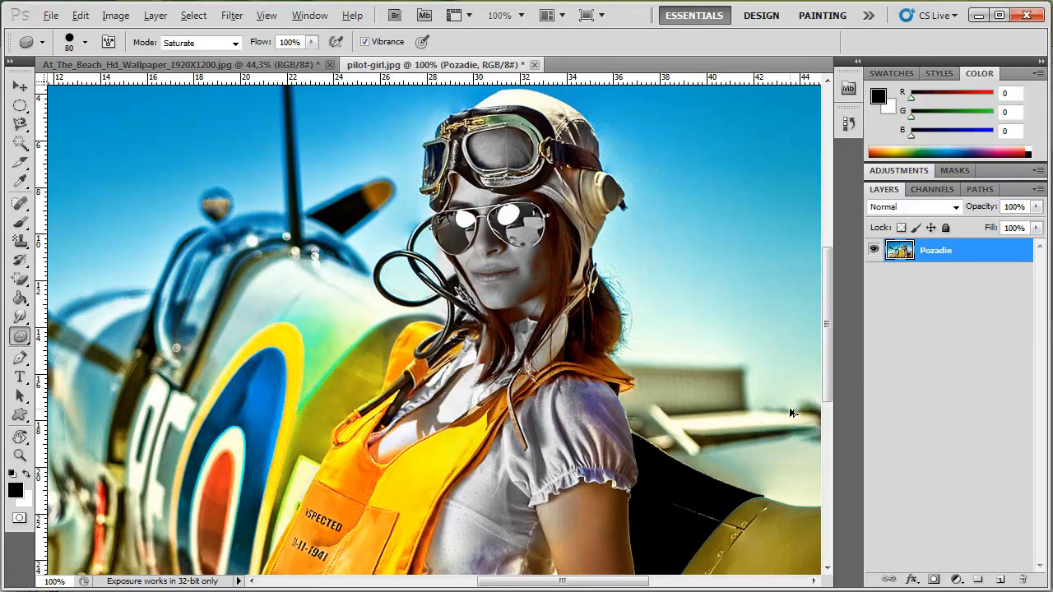
Step: Undo the sponge edits to restore original colours, step forward once, and select the Pen Tool
key(ctrl+alt+z)
key(ctrl+alt+z)
key(ctrl+alt+z)
key(ctrl+alt+z)
key(ctrl+alt+z)
key(ctrl+alt+z)
key(ctrl+alt+z)
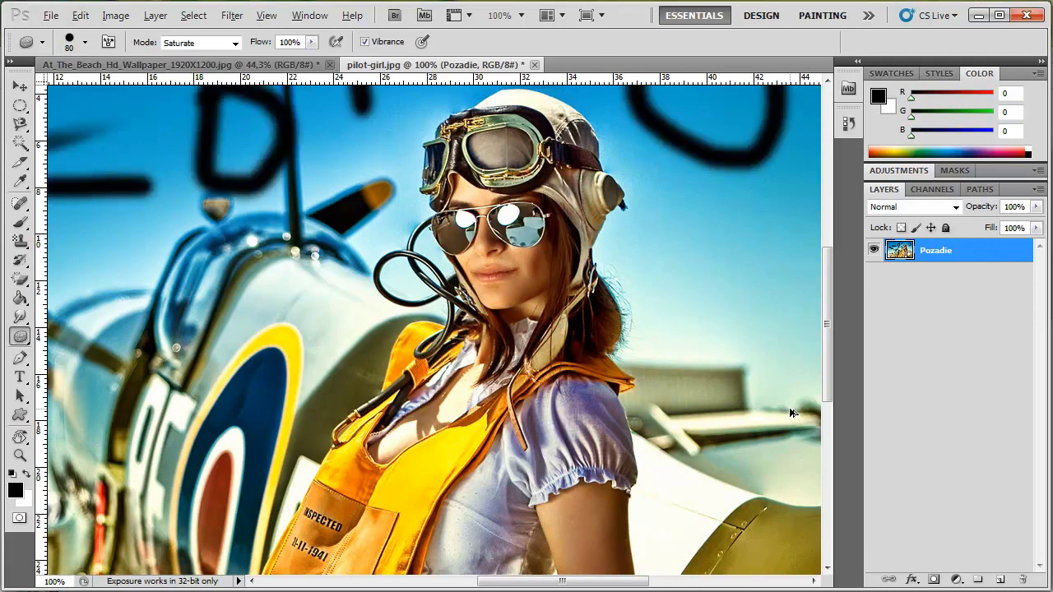
key(ctrl+alt+z)
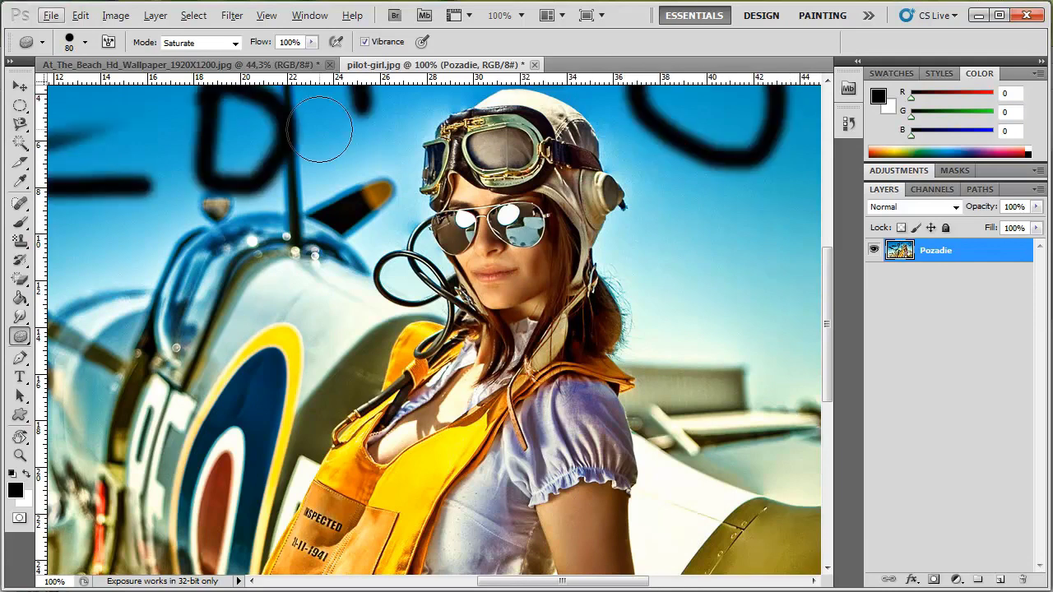
click(80, 14)
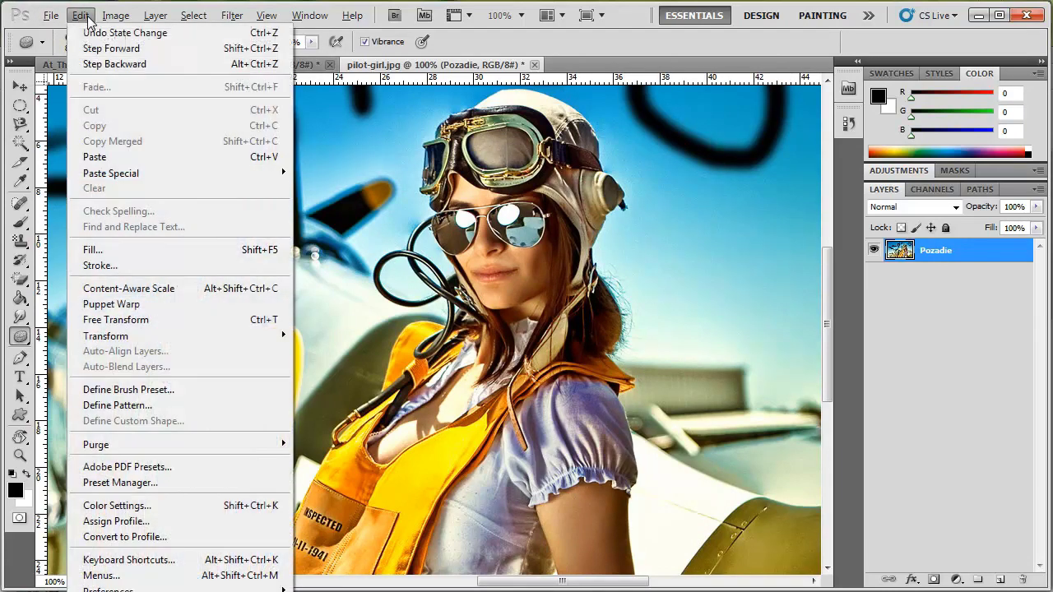
click(106, 50)
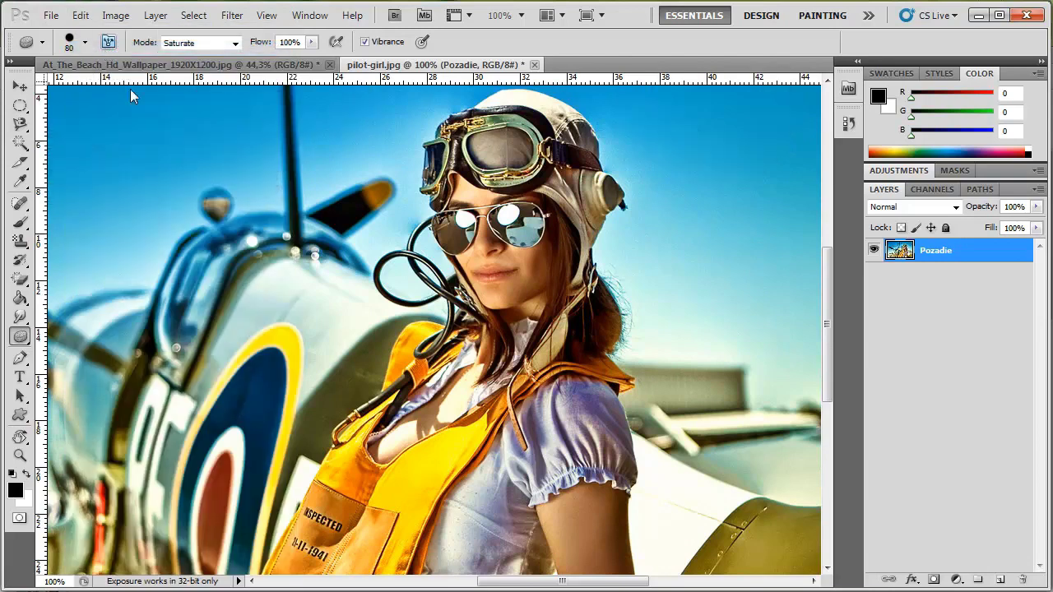
click(22, 359)
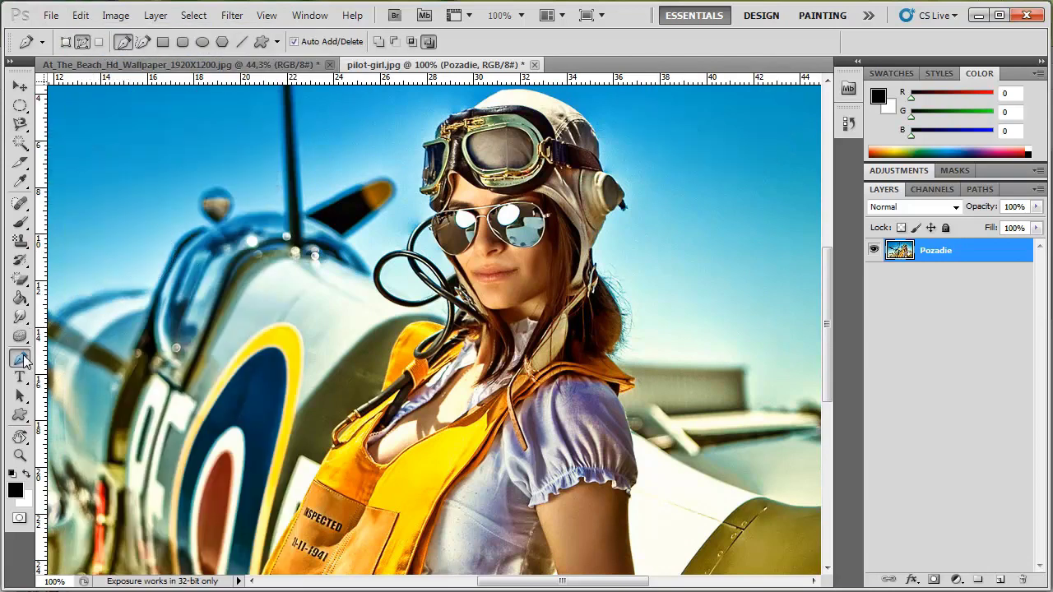
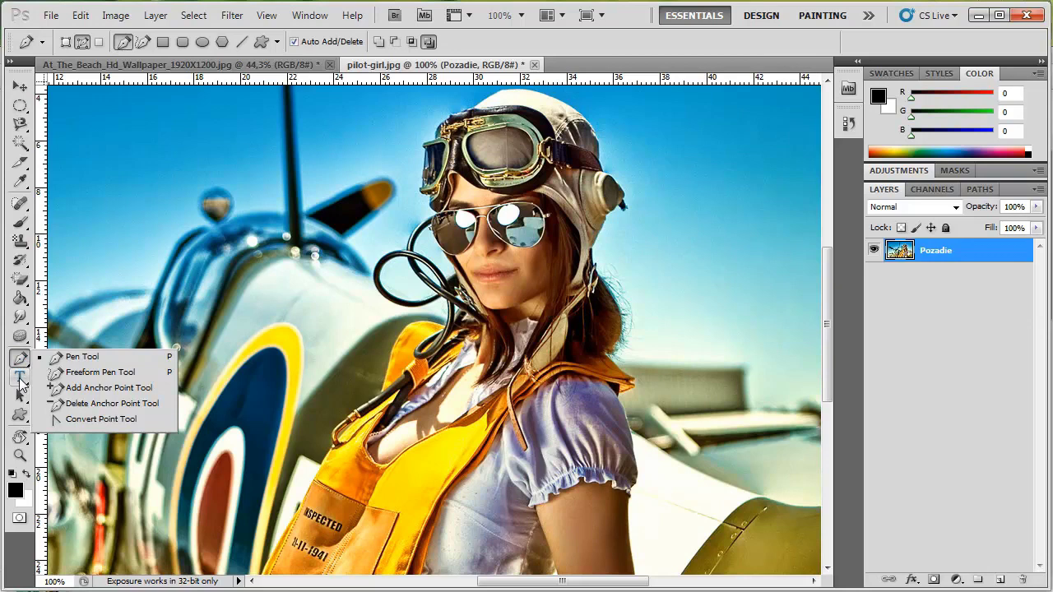
Step: Switch to the Horizontal Type Tool and set the font to Bebas Neue
click(20, 380)
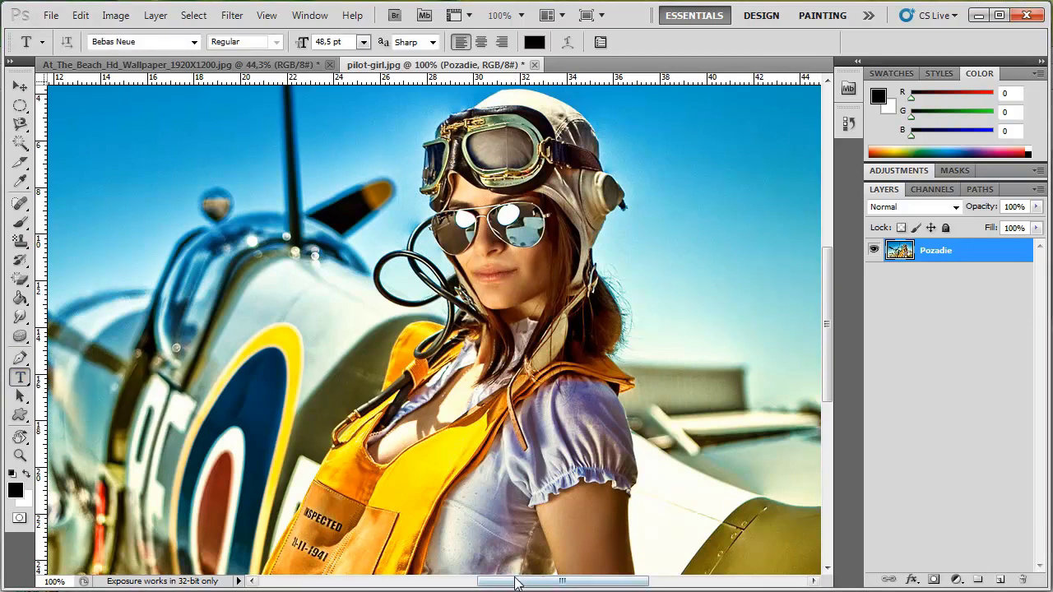
drag(516, 585, 454, 585)
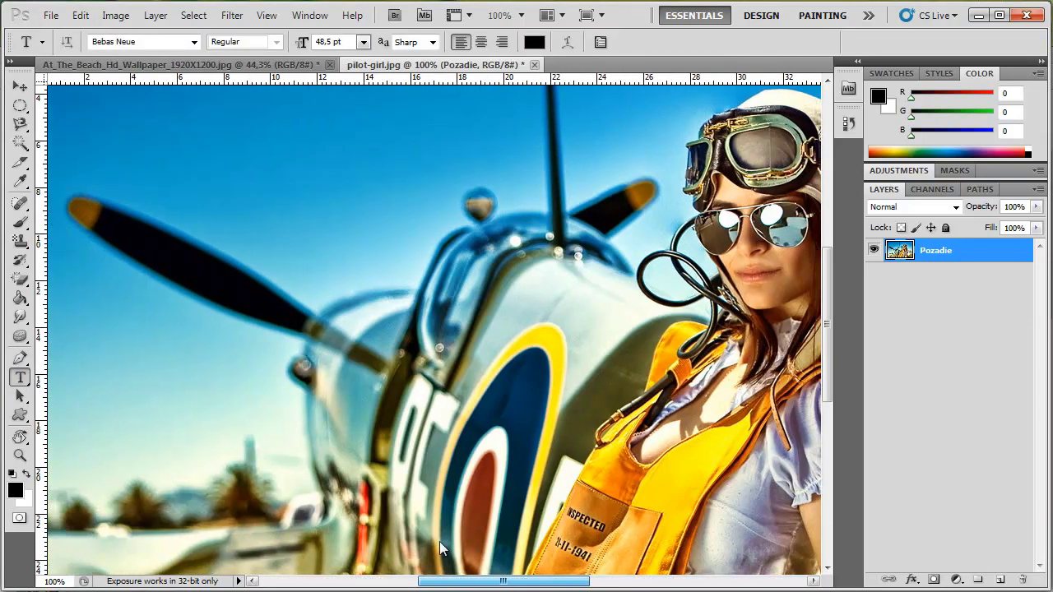
scroll(379, 202, up, 2)
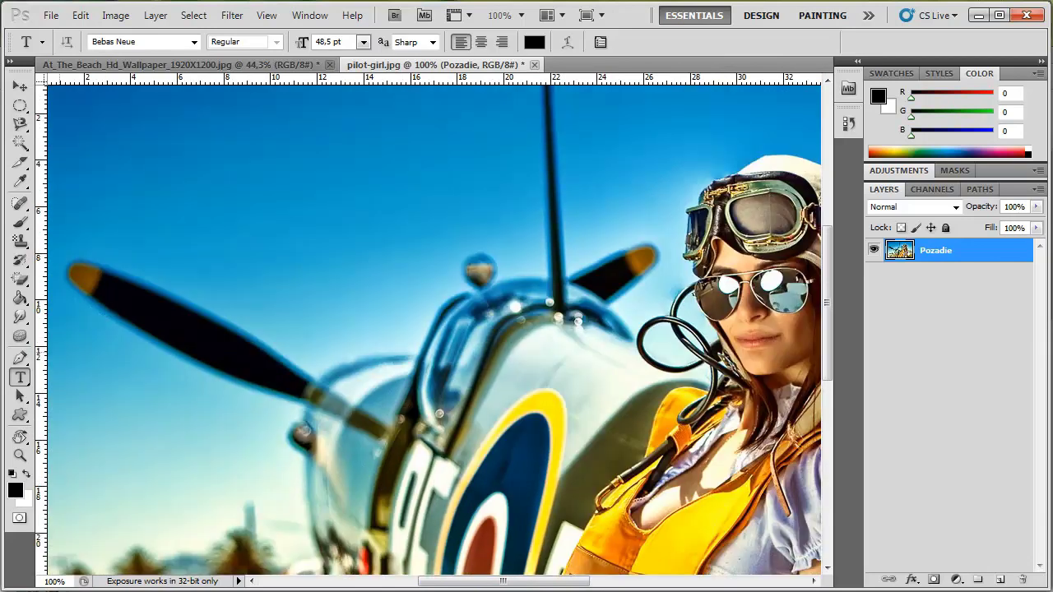
click(194, 42)
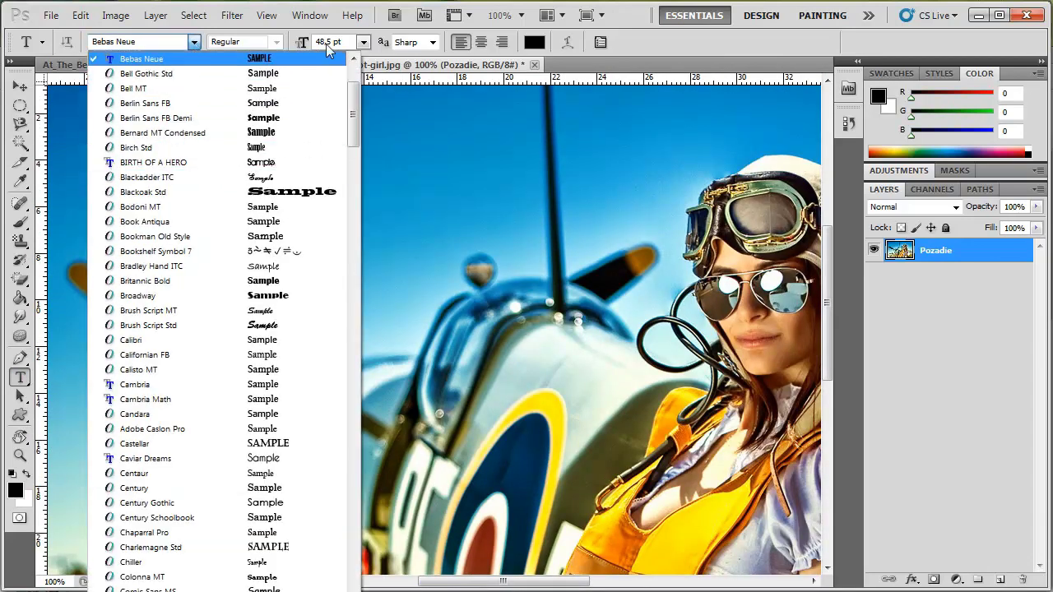
click(362, 43)
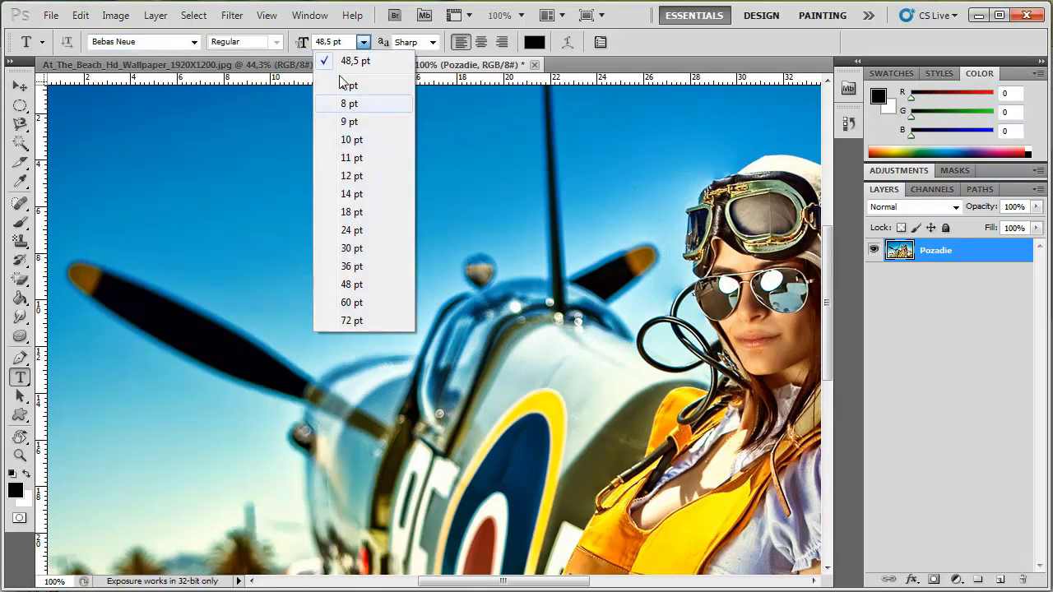
Step: Set the text size to 68,5 pt and keep Sharp anti-aliasing
click(305, 44)
drag(304, 43, 322, 51)
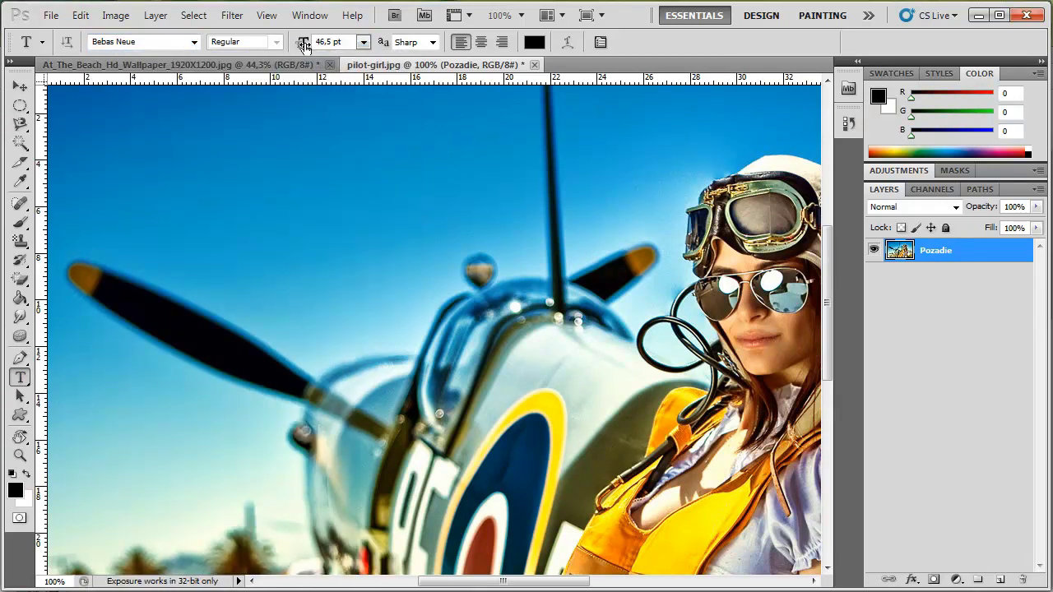
click(432, 42)
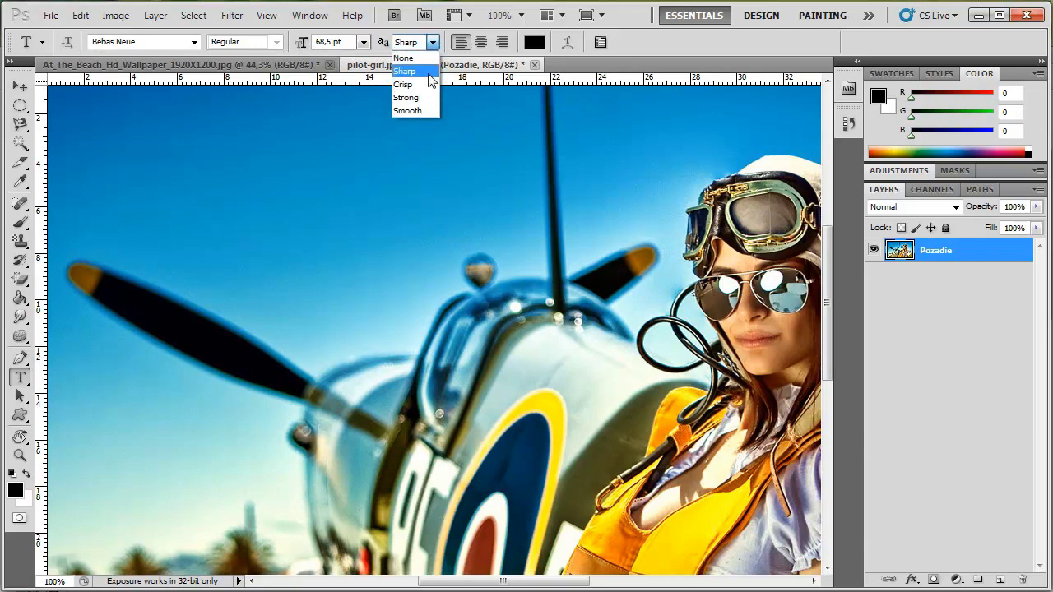
click(483, 45)
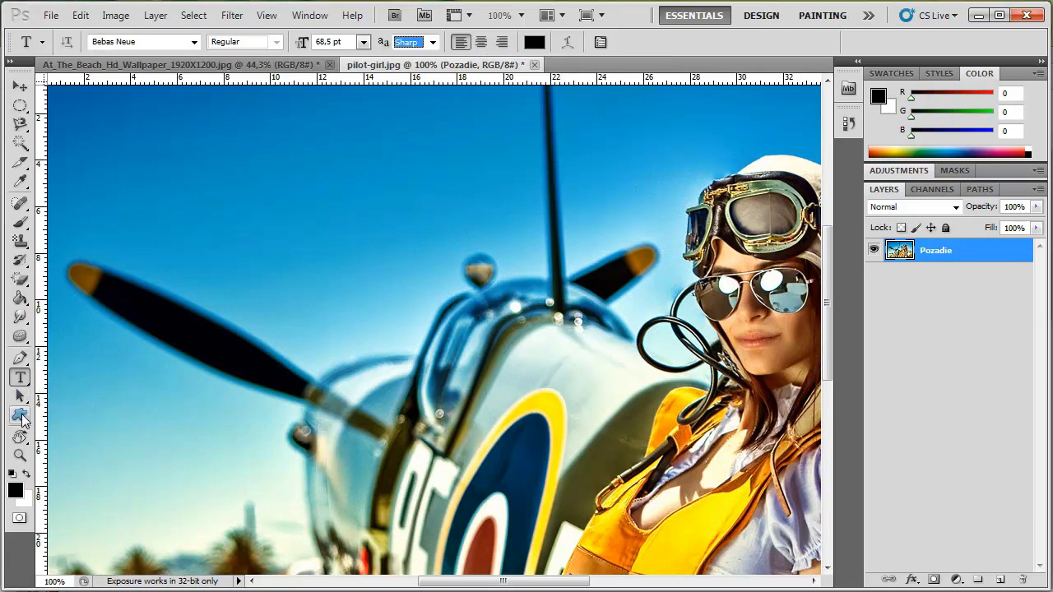
Step: Activate the Custom Shape Tool and browse the shape library, leaving an arrow shape chosen
click(21, 415)
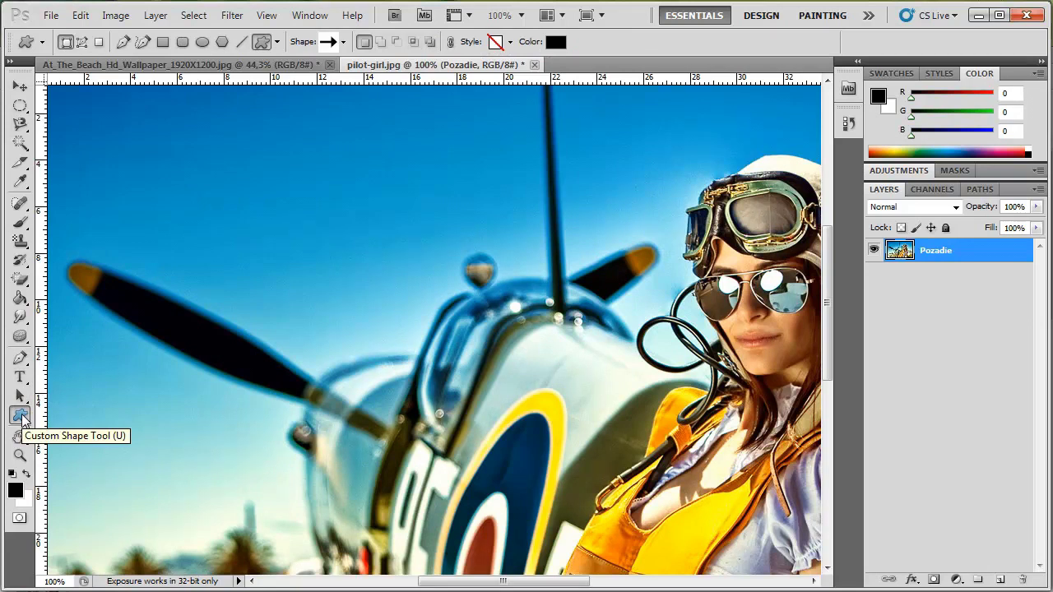
right_click(21, 417)
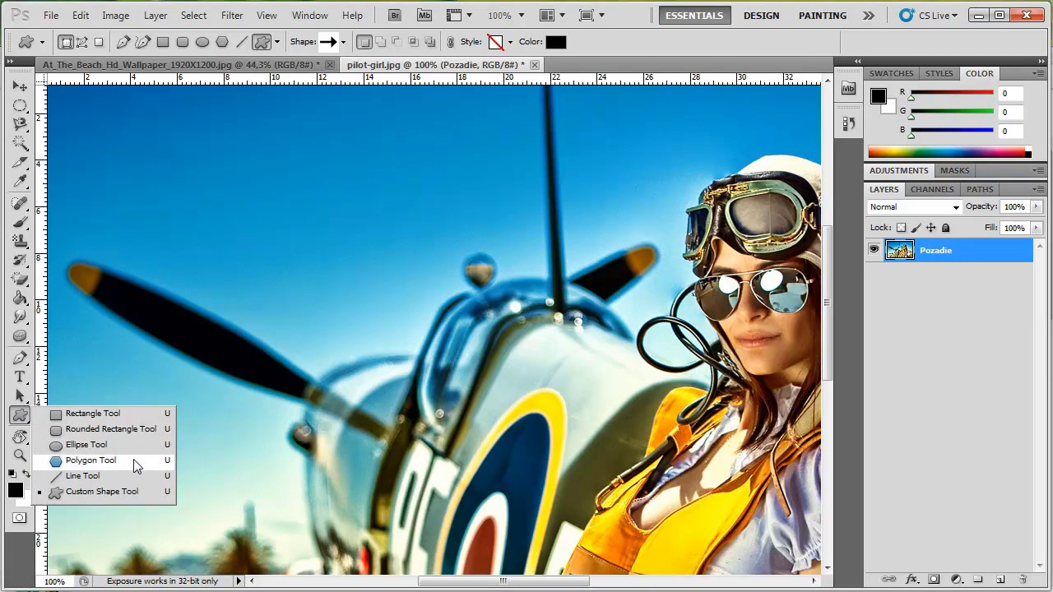
click(102, 492)
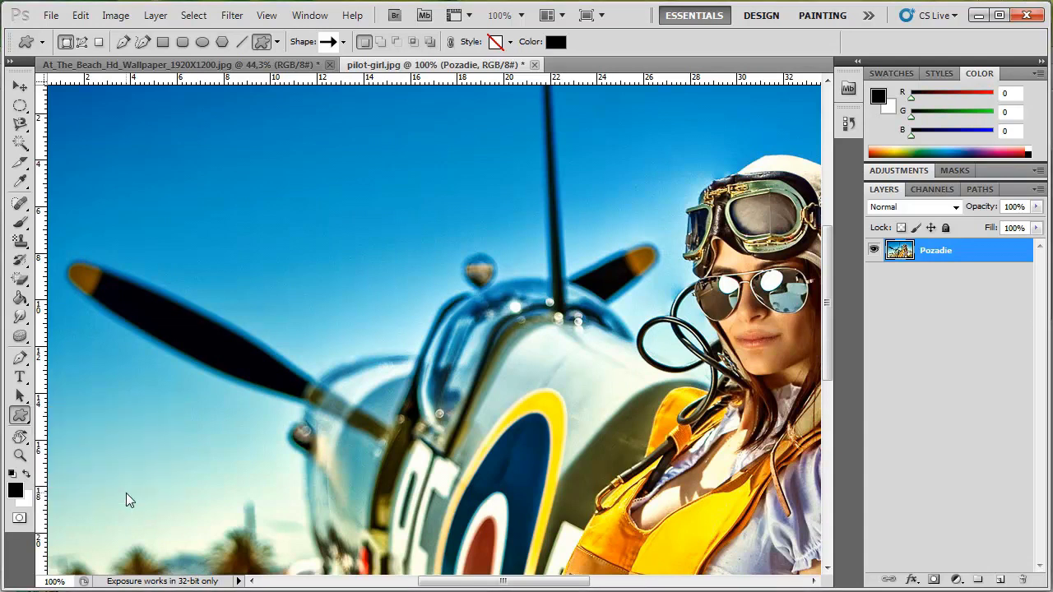
click(342, 42)
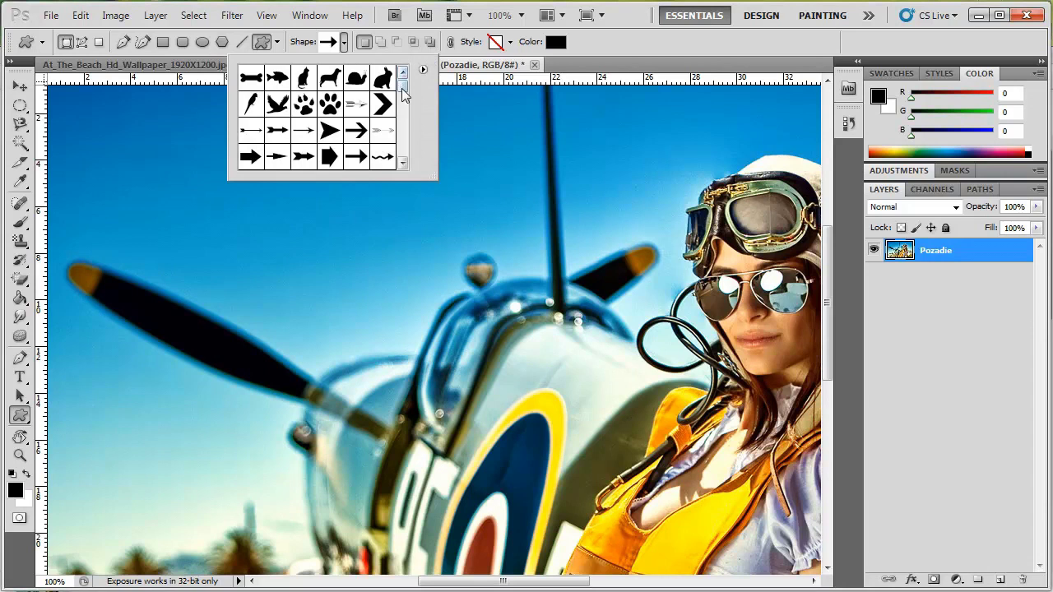
drag(402, 85, 403, 148)
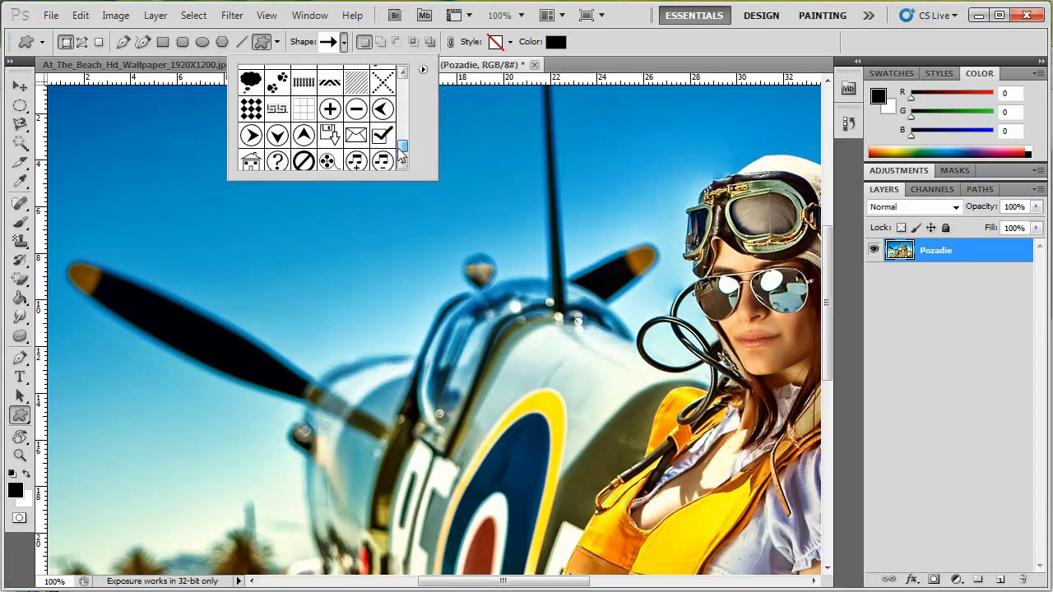
click(344, 42)
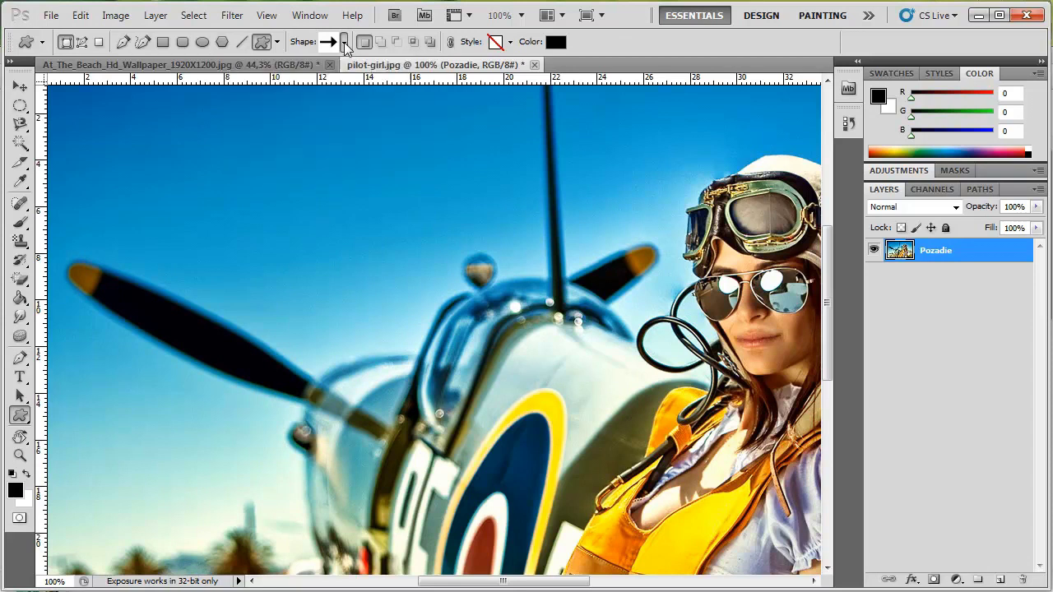
Step: Select the Hand Tool and pan pilot-girl.jpg to show more of the pilot
click(25, 441)
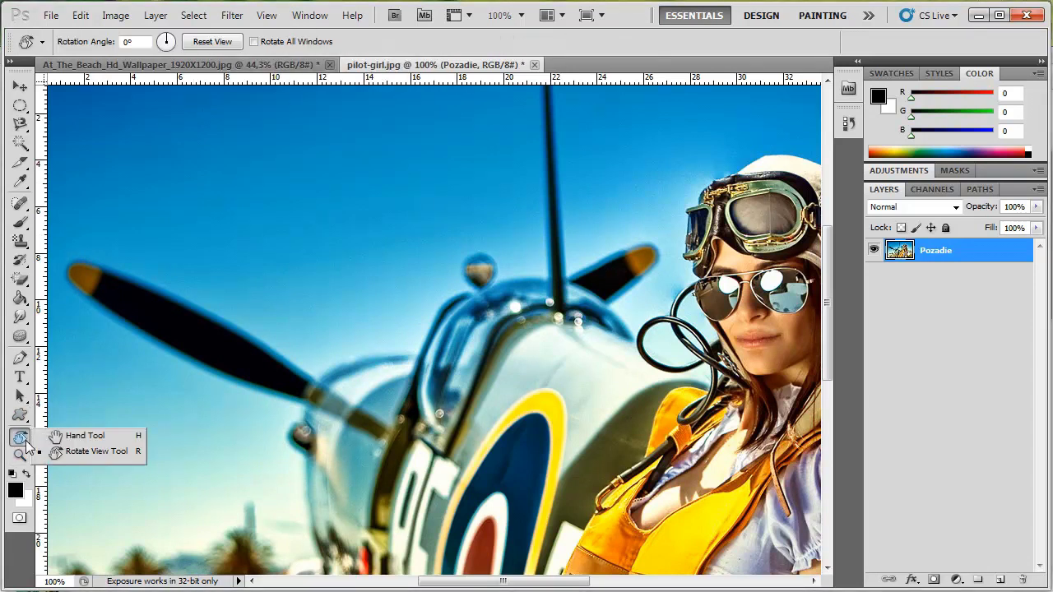
click(55, 435)
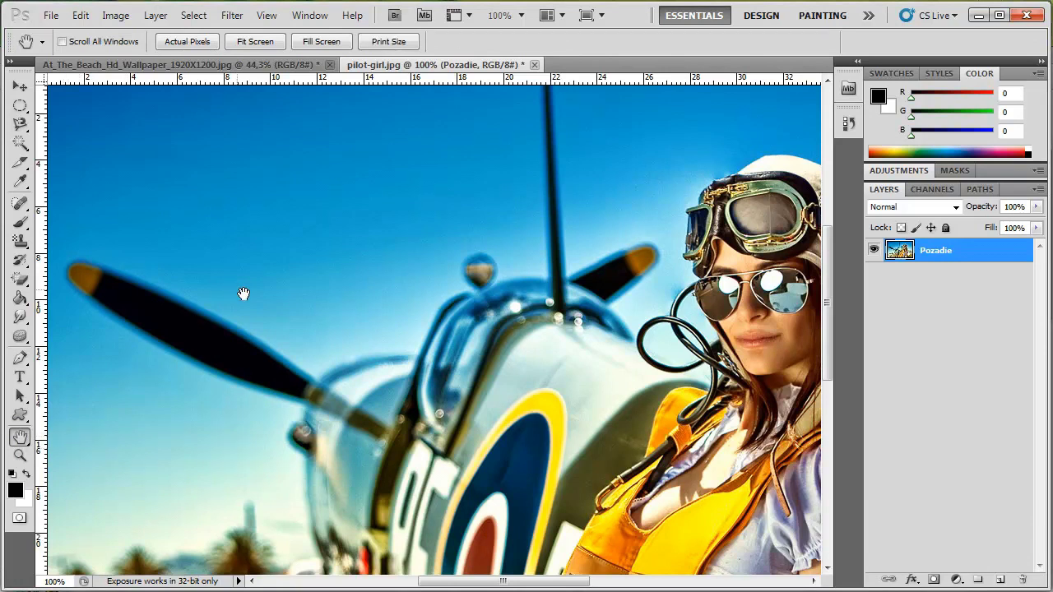
drag(351, 336, 242, 301)
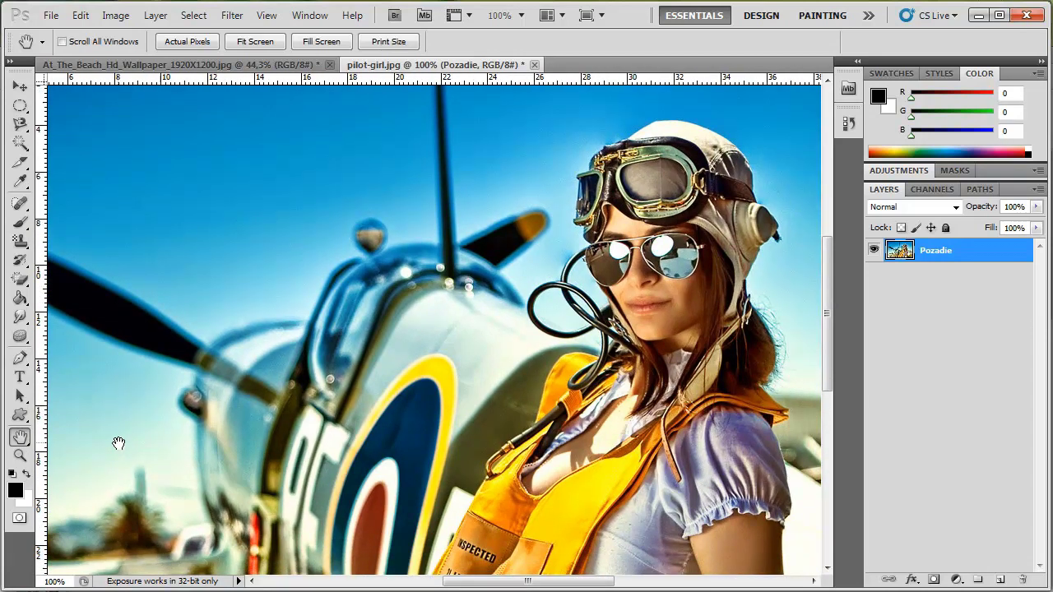